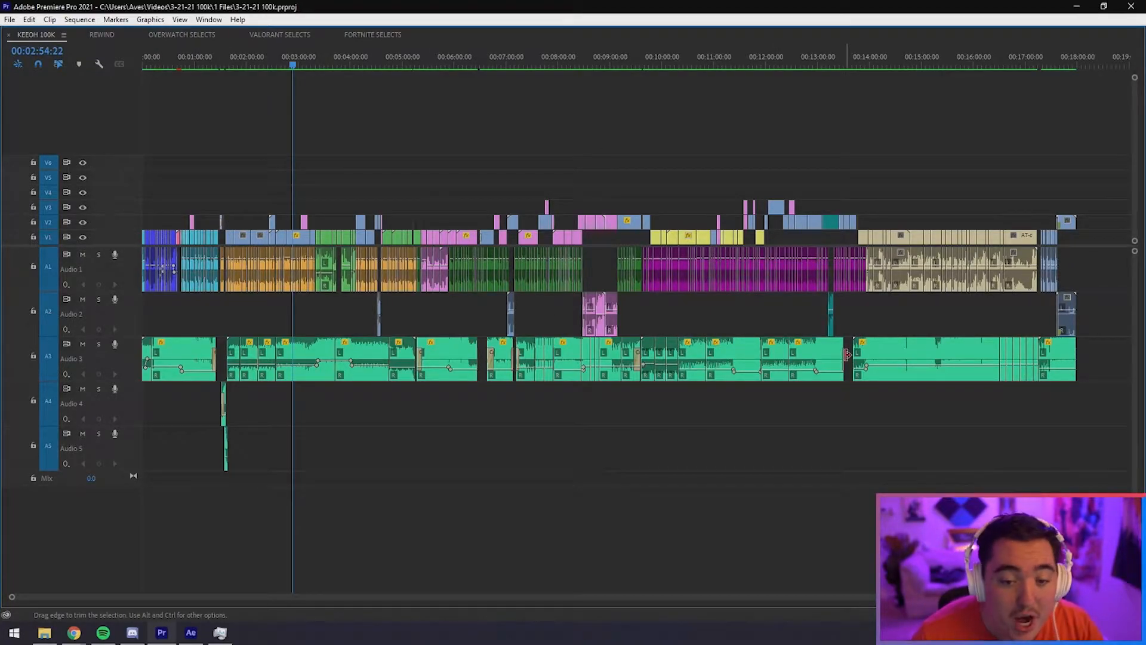
Examine the colour-coded voice-over sections on Audio 1 across the whole KEEOH 100K sequence, from the intro to the ending.
drag(174, 216, 153, 259)
click(171, 303)
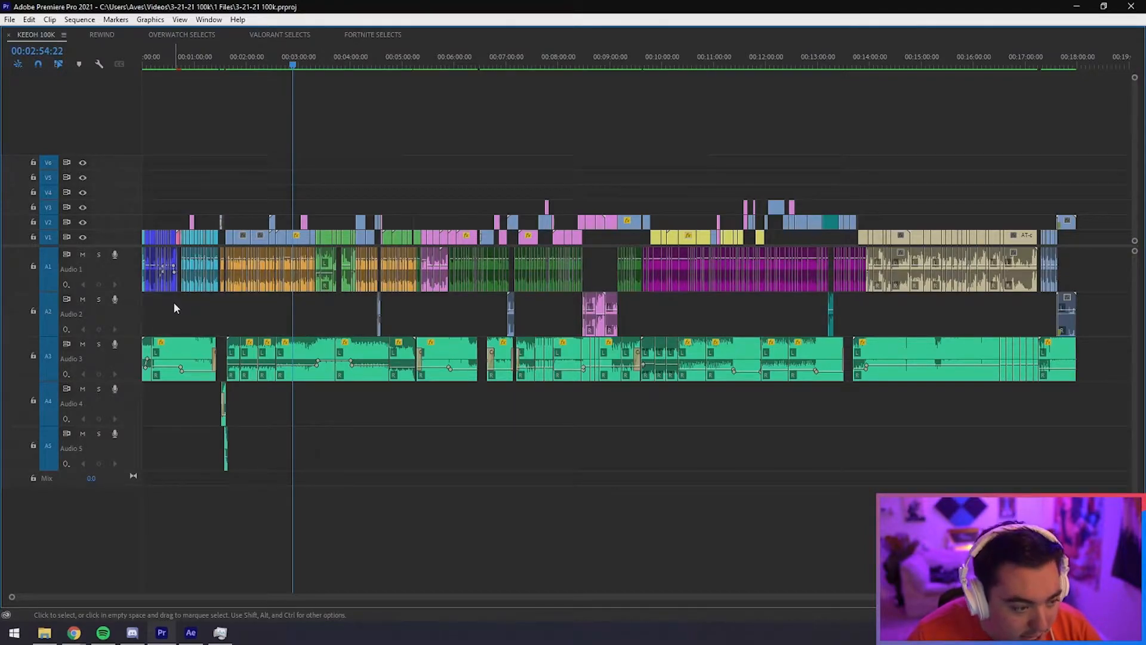
drag(227, 318, 316, 247)
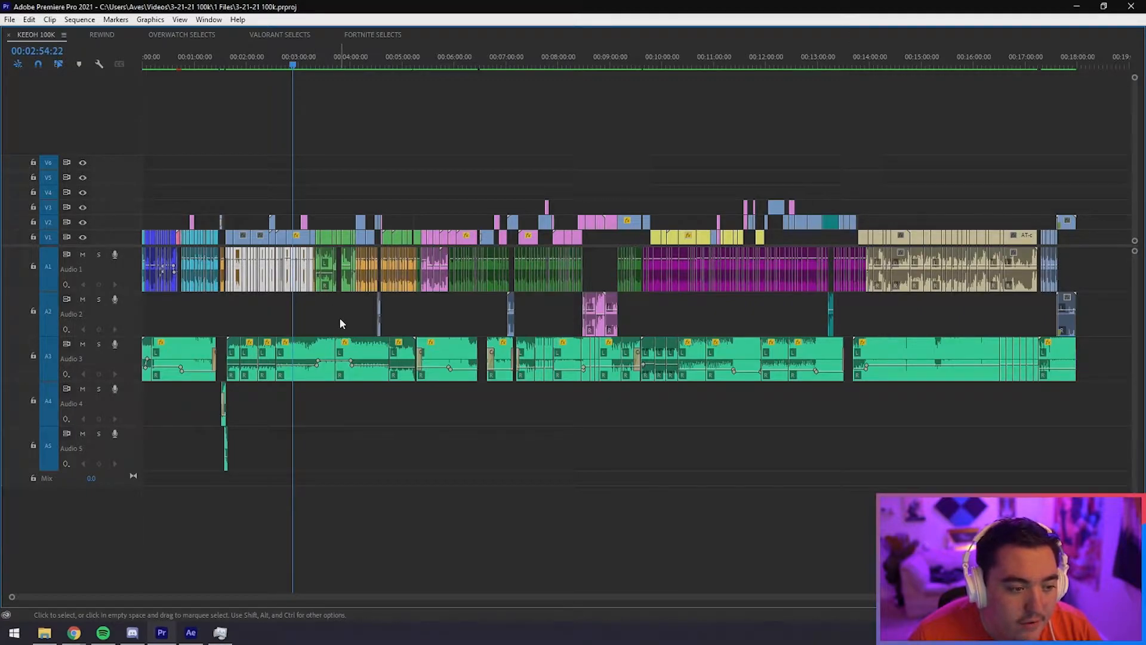
click(340, 317)
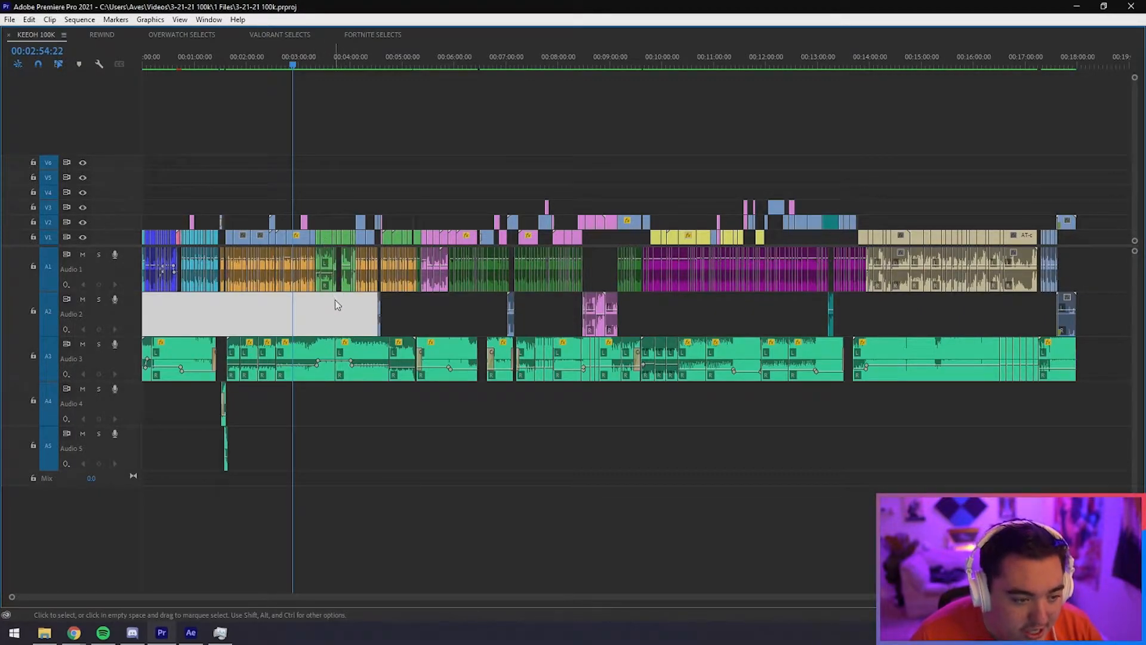
click(349, 312)
click(477, 271)
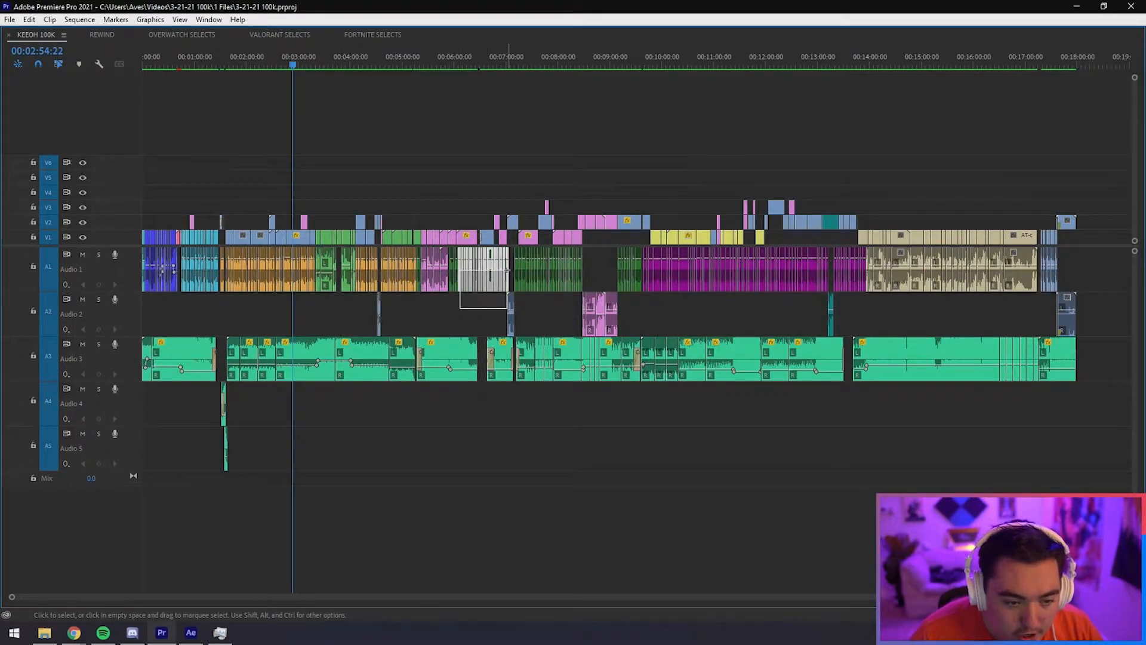
click(600, 268)
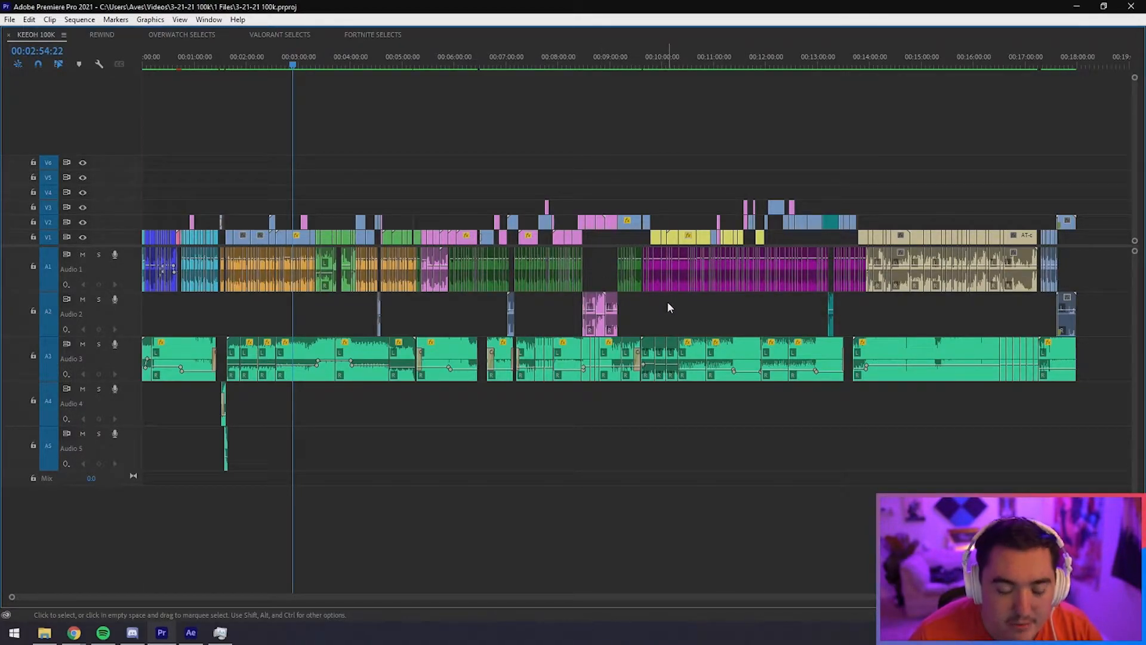
drag(889, 216, 1032, 301)
click(1000, 311)
click(1000, 311)
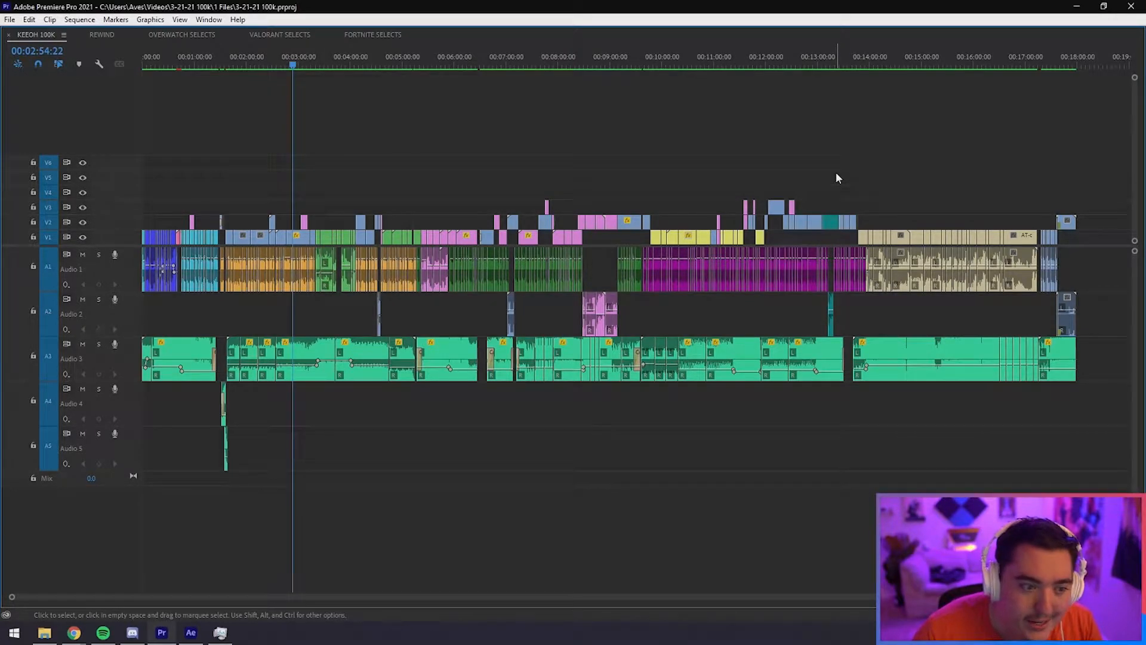
drag(1041, 219, 1059, 251)
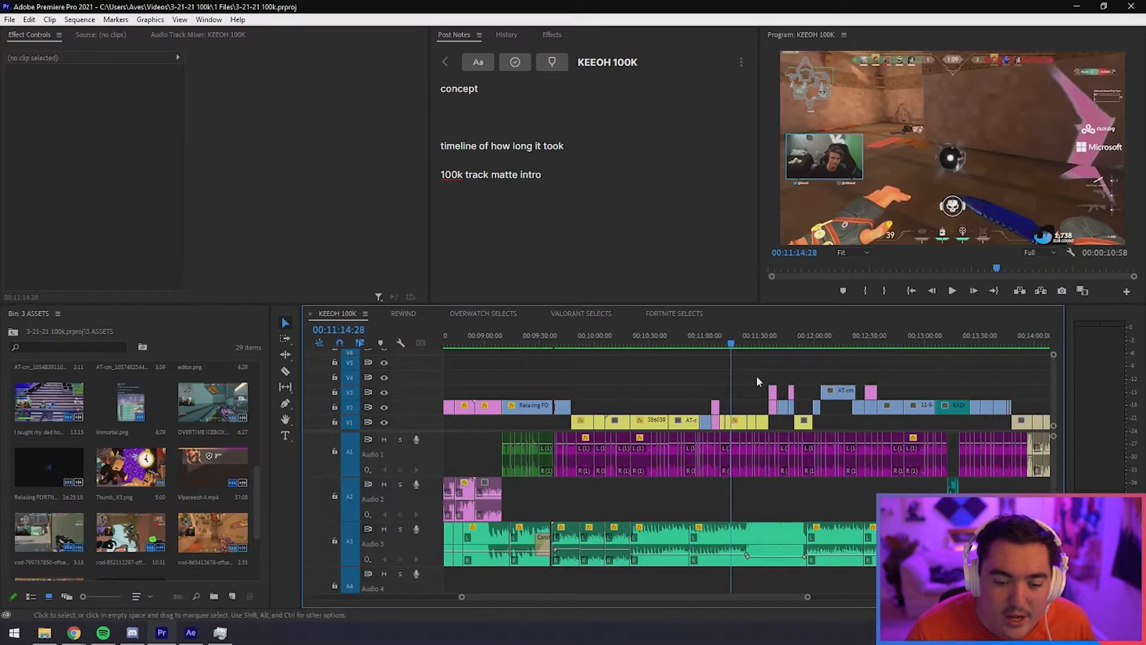
Examine the yellow and blue video clips above the magenta voice-over section around 00:11:14:28.
scroll(742, 401, down, 4)
drag(619, 419, 599, 422)
scroll(628, 426, up, 4)
drag(701, 404, 590, 414)
key(minus)
drag(691, 374, 813, 410)
click(865, 396)
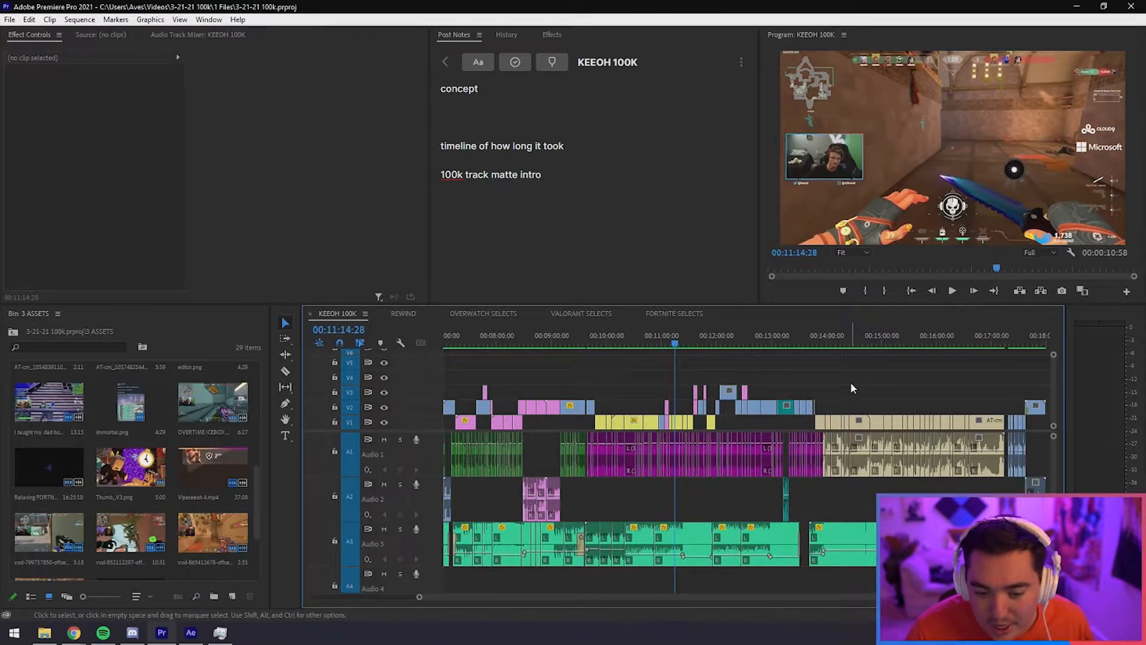
Go back to the pink Fortnite clips and place the playhead at 00:08:31:34.
scroll(851, 385, up, 6)
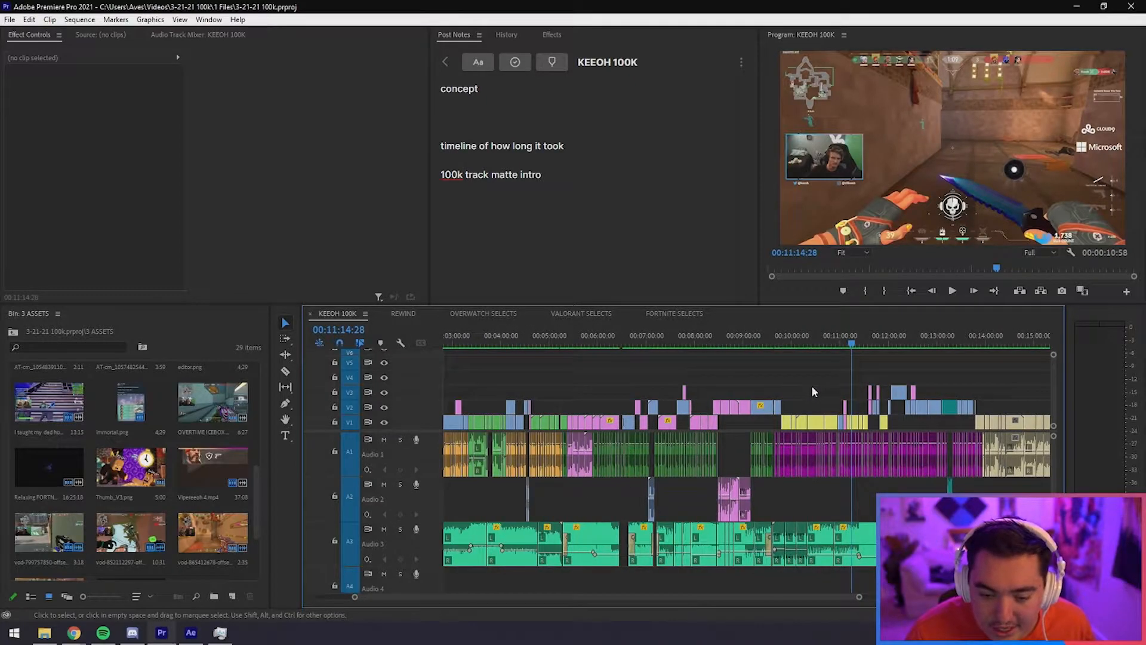
scroll(812, 384, up, 2)
scroll(821, 388, up, 2)
scroll(812, 391, up, 3)
click(735, 345)
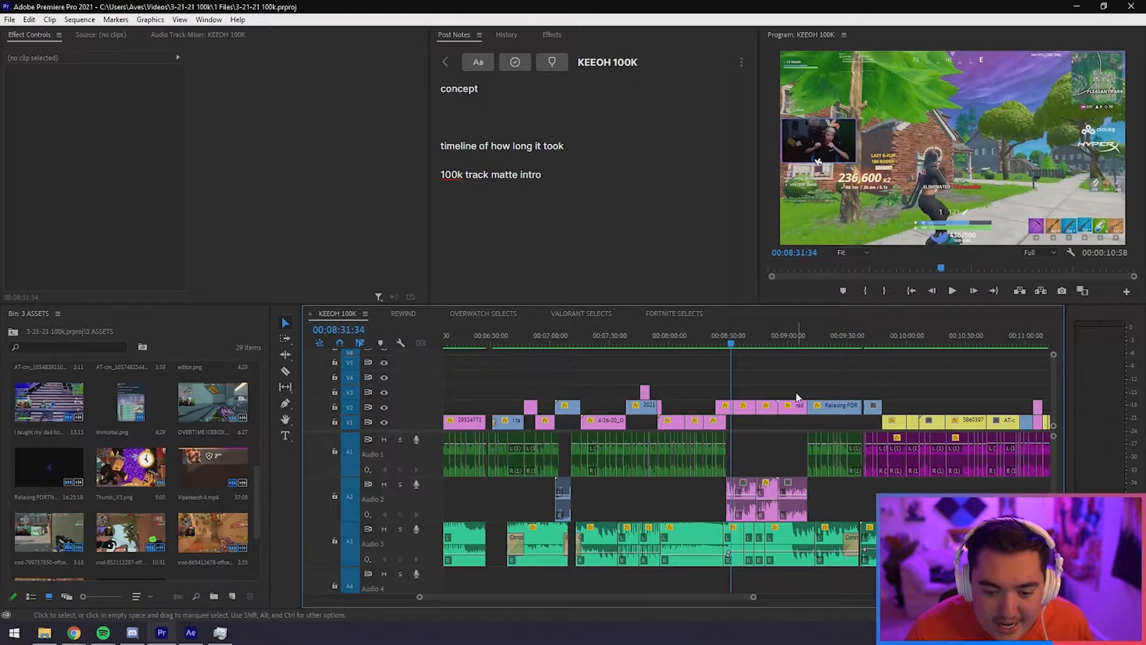
Review the earlier Fortnite section and place the playhead at 00:07:09:52.
scroll(704, 384, up, 4)
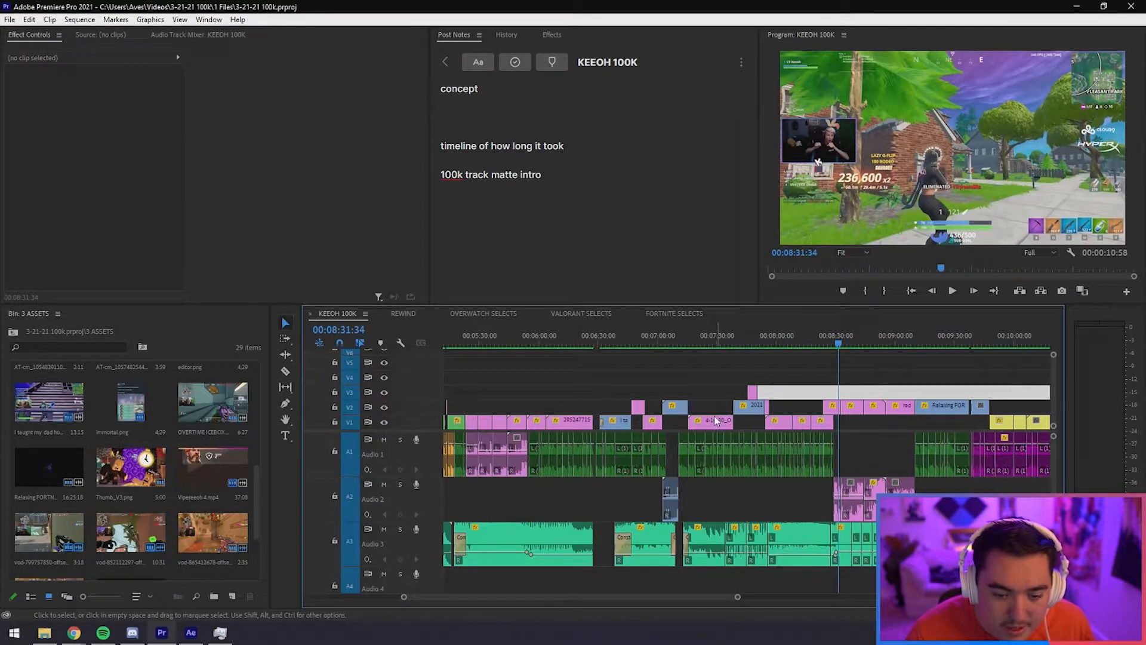
click(716, 419)
click(692, 379)
click(678, 338)
scroll(739, 384, up, 4)
scroll(815, 375, up, 3)
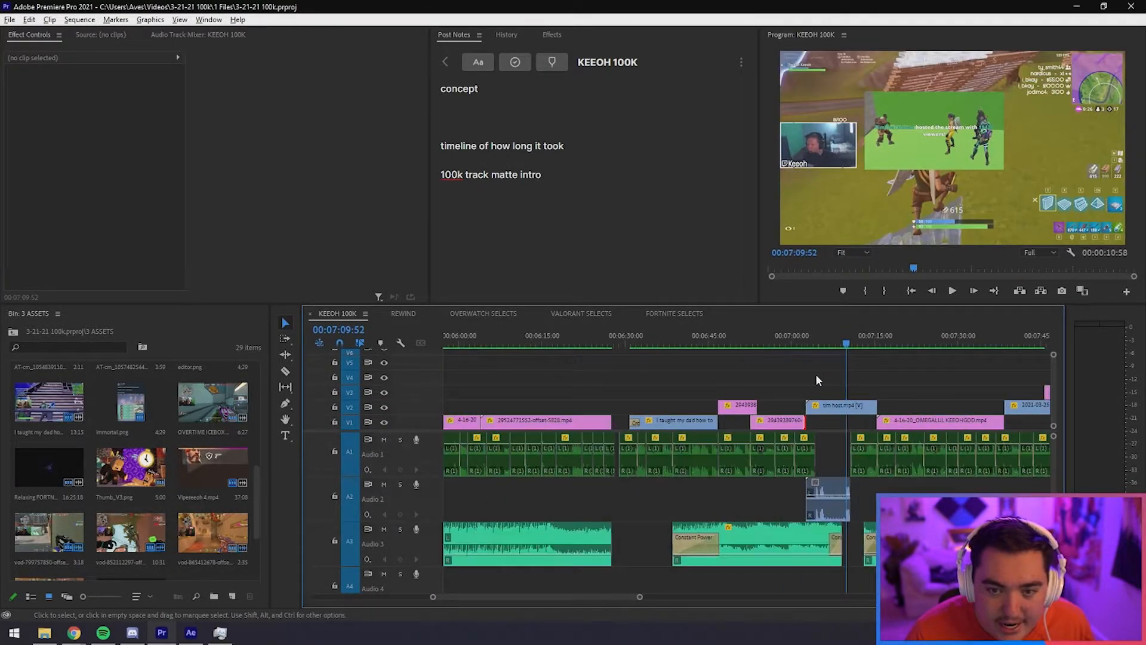
Inspect the tim host.mp4 clip and how its own audio fills the gap between the voice-over clips.
click(826, 406)
scroll(775, 420, up, 2)
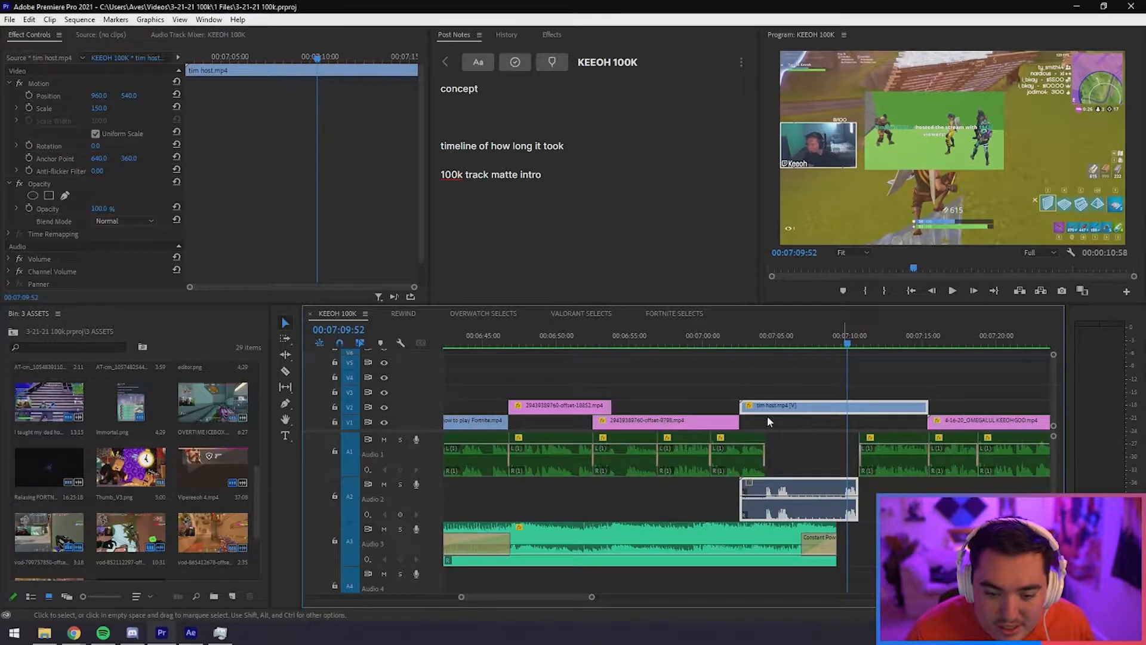
click(796, 370)
scroll(796, 370, down, 2)
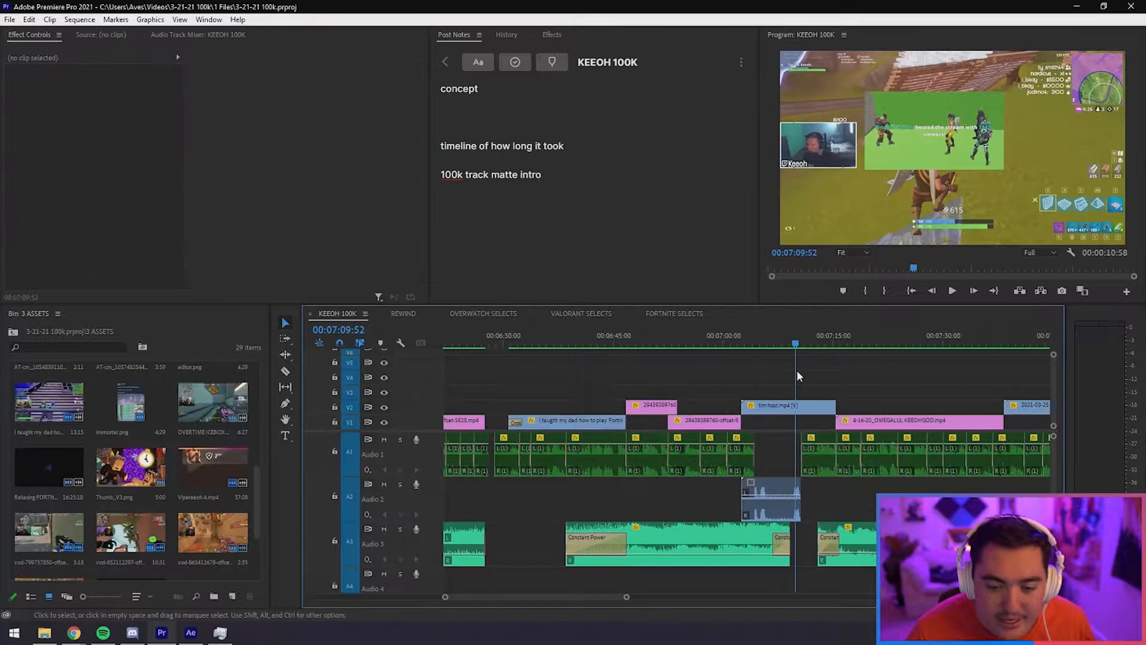
click(764, 406)
scroll(757, 412, up, 3)
click(737, 375)
scroll(737, 375, down, 4)
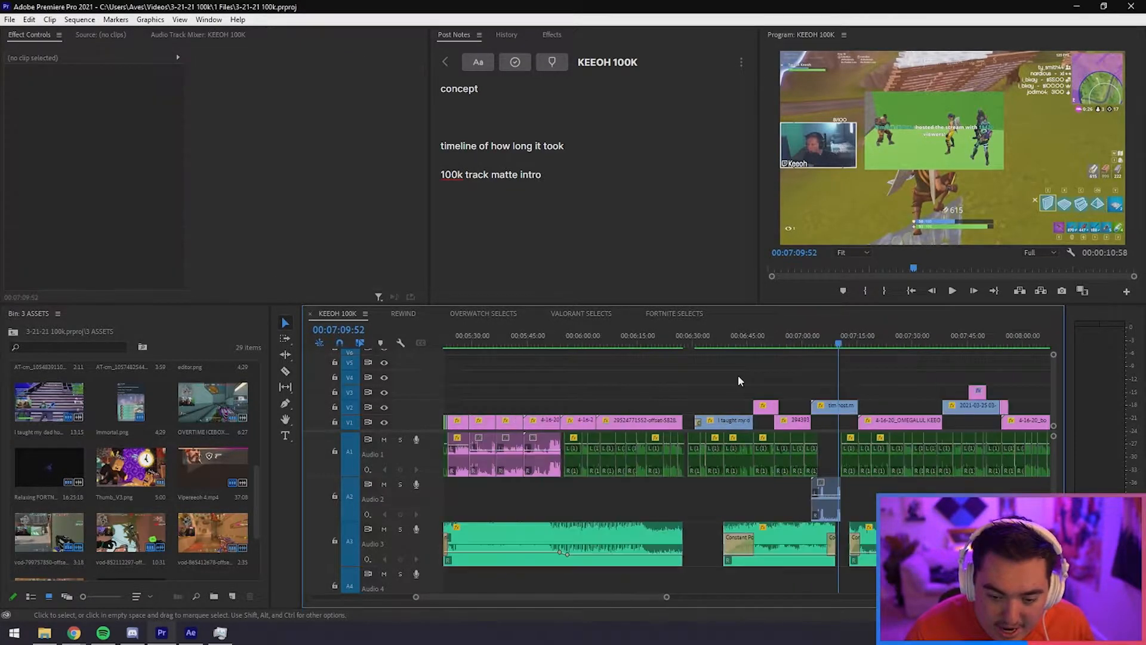
Place the playhead at 00:06:14:28 and examine the pink gameplay clips whose own audio sits on Audio 1.
click(690, 334)
drag(665, 427, 601, 493)
click(728, 391)
scroll(662, 488, up, 3)
scroll(756, 501, up, 4)
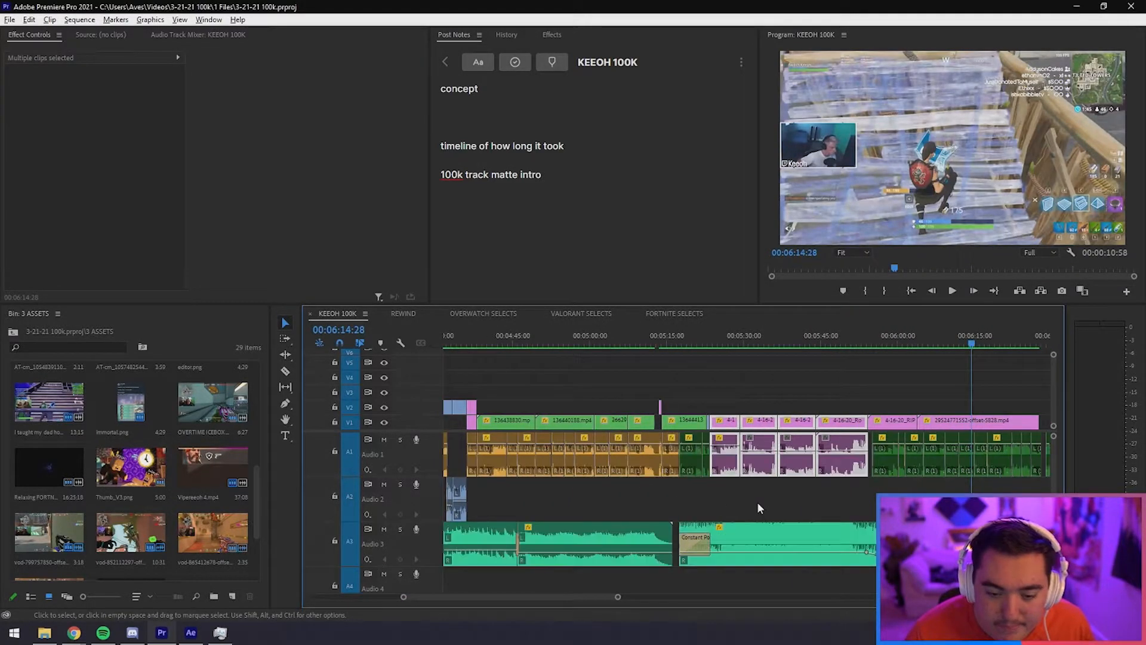
click(760, 503)
click(748, 402)
scroll(748, 403, up, 3)
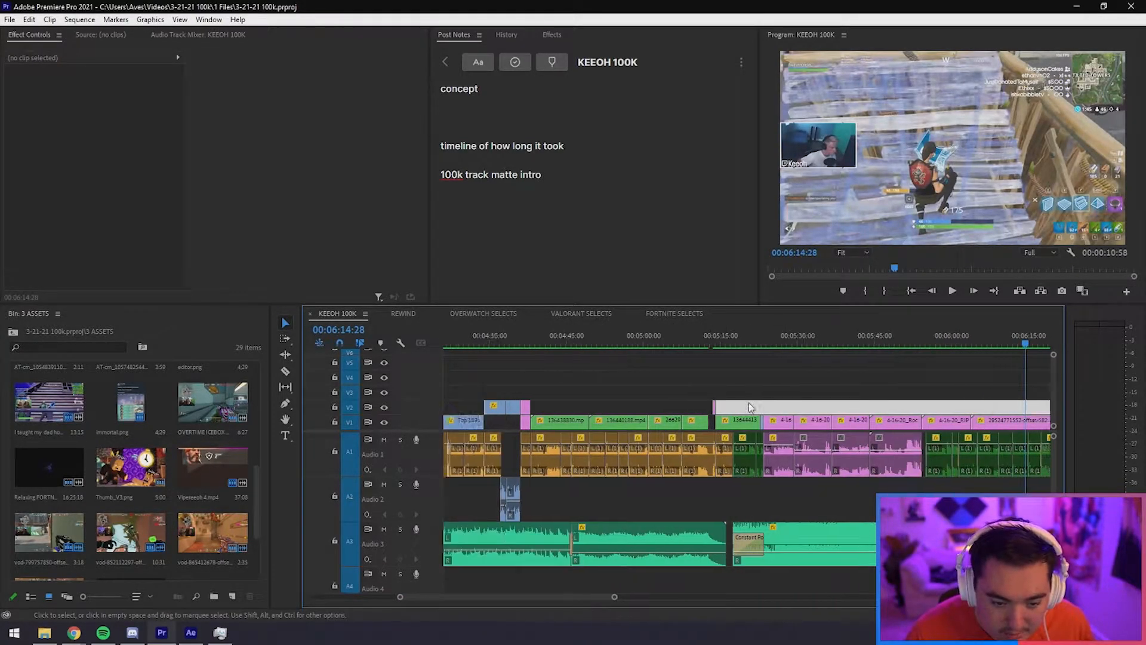
Place the playhead at 00:04:42:38 and examine the green Overwatch clips above the orange voice-over.
click(625, 342)
drag(686, 393, 627, 454)
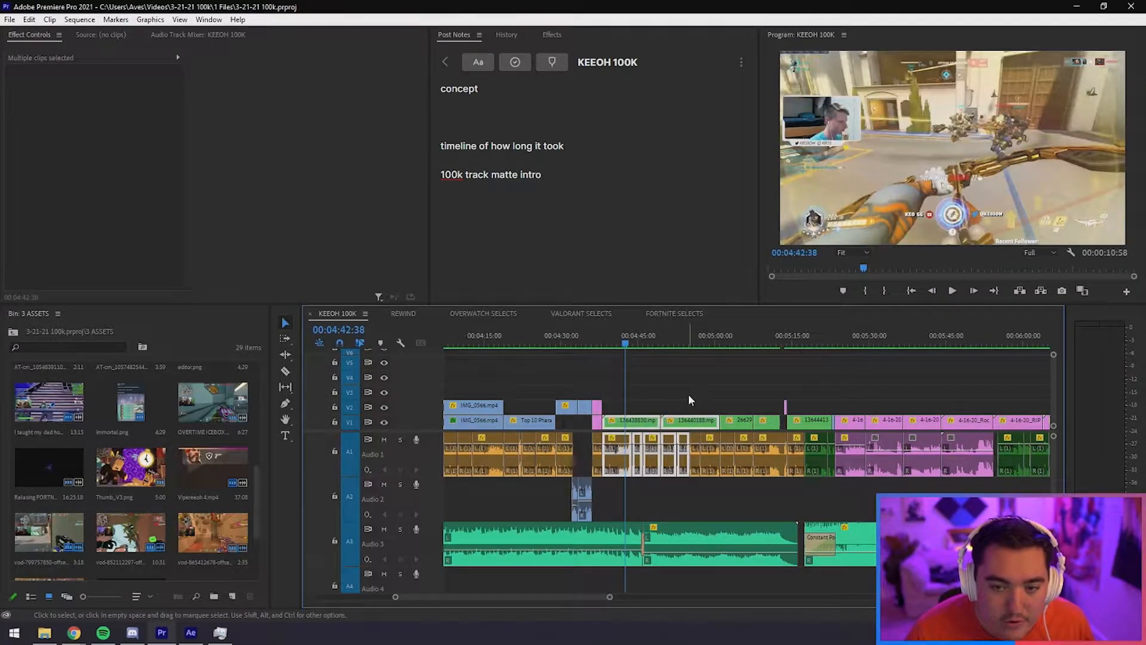
click(688, 394)
key(minus)
scroll(696, 397, up, 3)
drag(693, 399, 675, 427)
click(658, 491)
Place the playhead at 00:02:50:03 and examine the Overwatch clips around backflips.mp4.
scroll(660, 492, up, 3)
click(664, 343)
drag(684, 398, 511, 421)
click(603, 393)
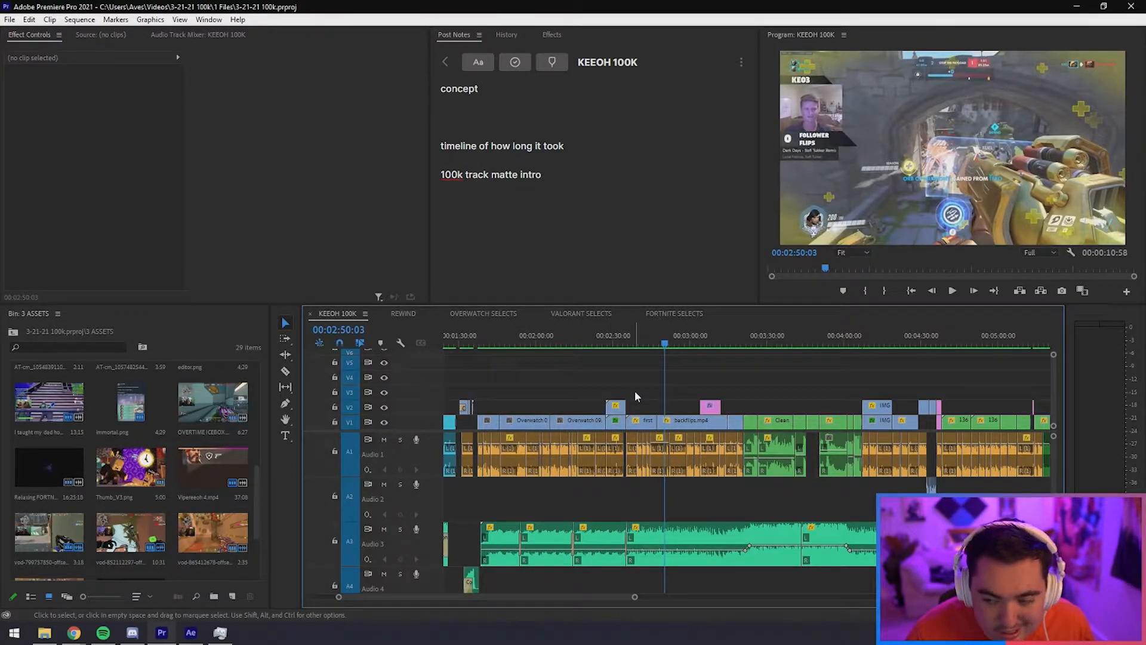
Review the magenta voice-over section on Audio 1 between about 10 and 13 minutes.
key(minus)
scroll(678, 473, down, 10)
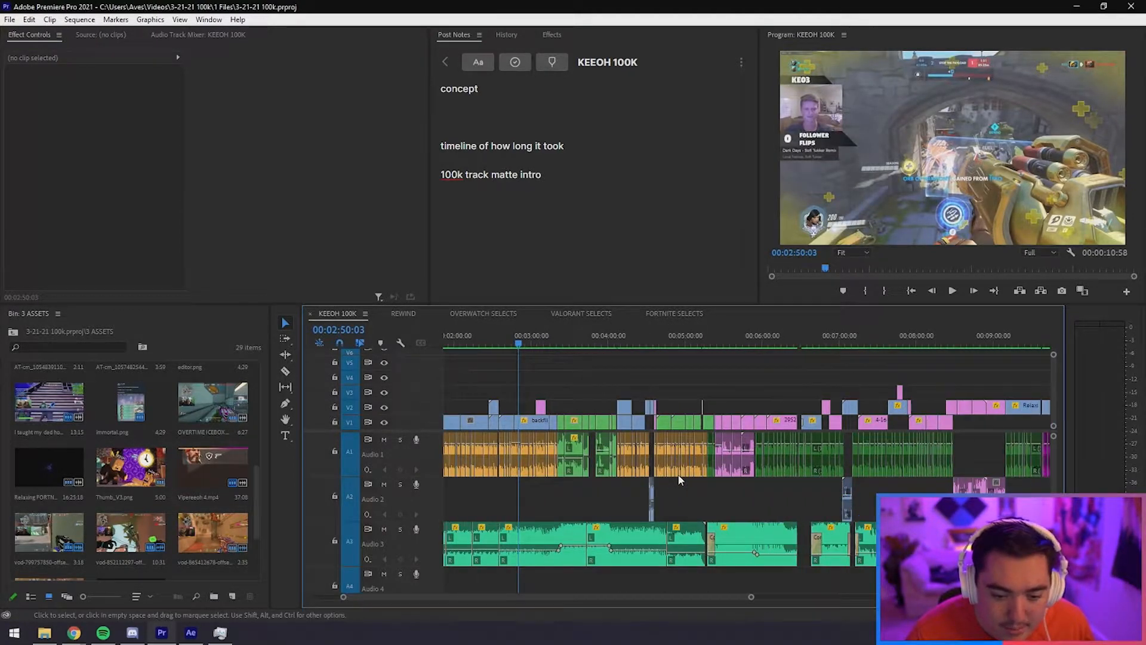
drag(859, 499, 1009, 442)
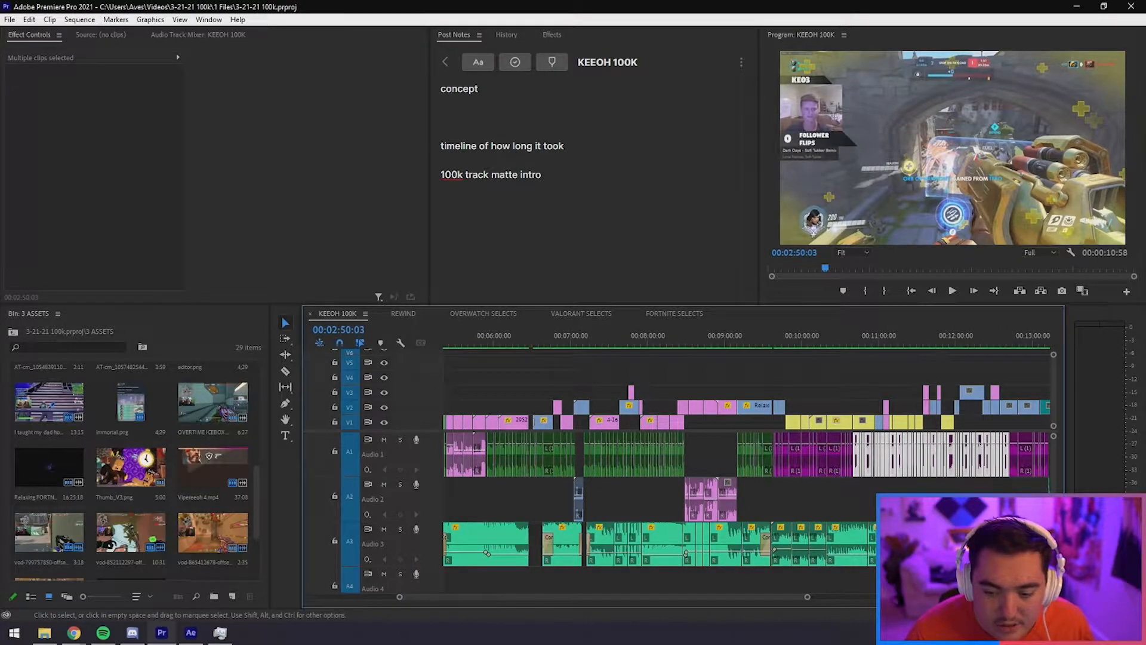
scroll(811, 493, down, 5)
click(839, 499)
key(minus)
key(minus)
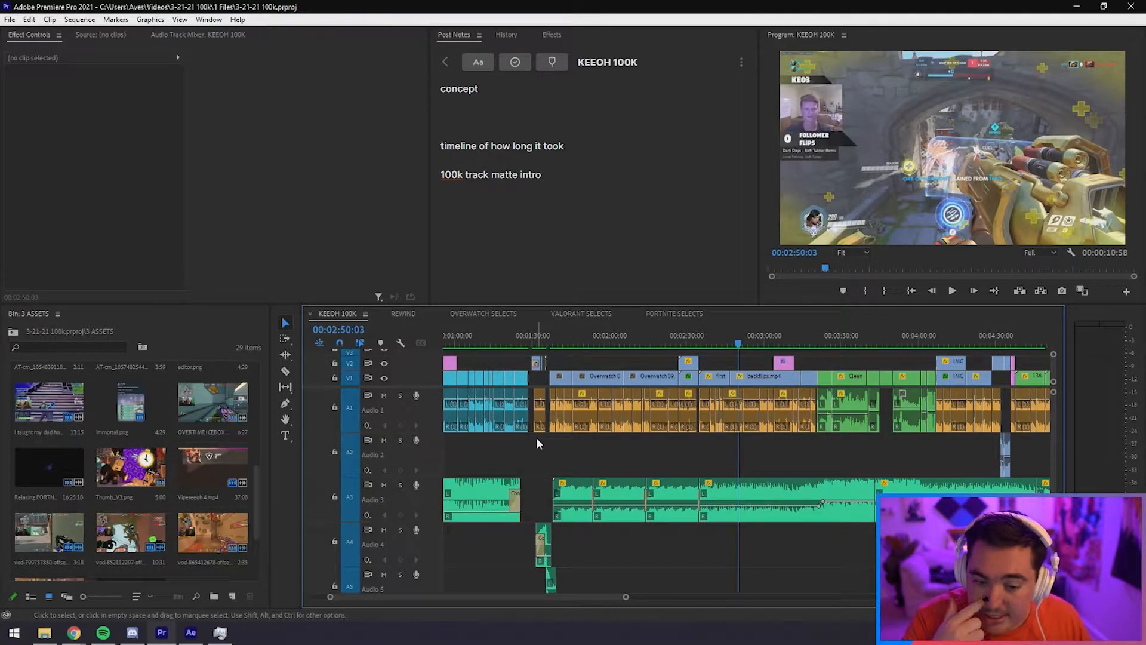
Inspect the Limbo music clips on Audio 3 beneath the first Overwatch clips.
scroll(536, 437, down, 4)
scroll(567, 440, up, 5)
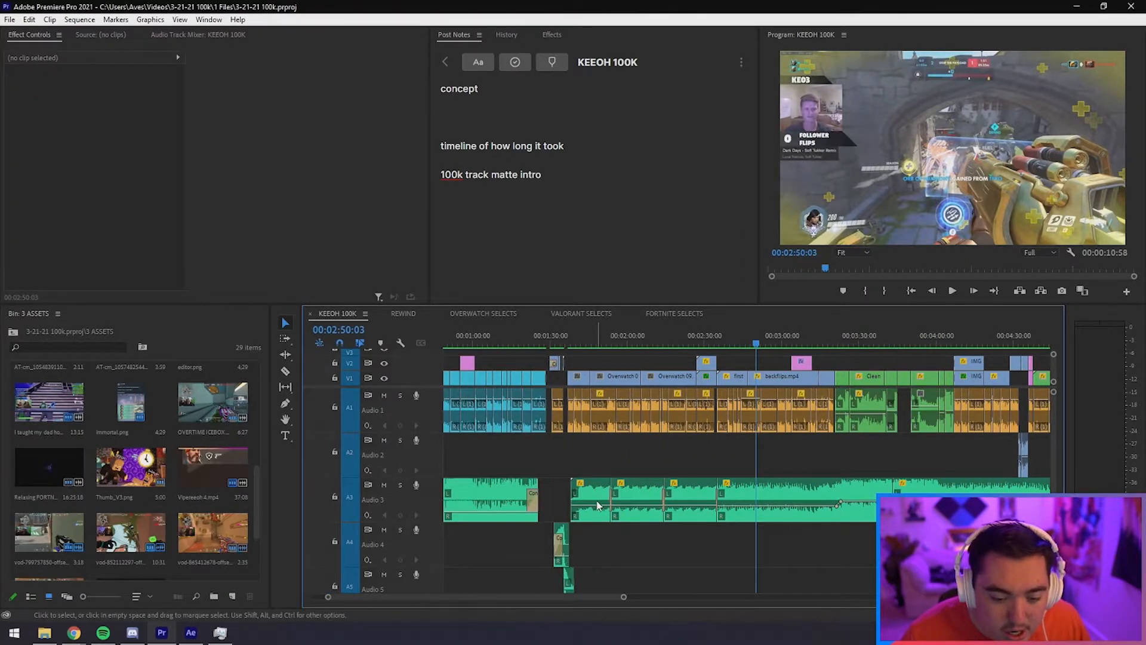
alt+scroll(597, 503, up, 4)
click(716, 495)
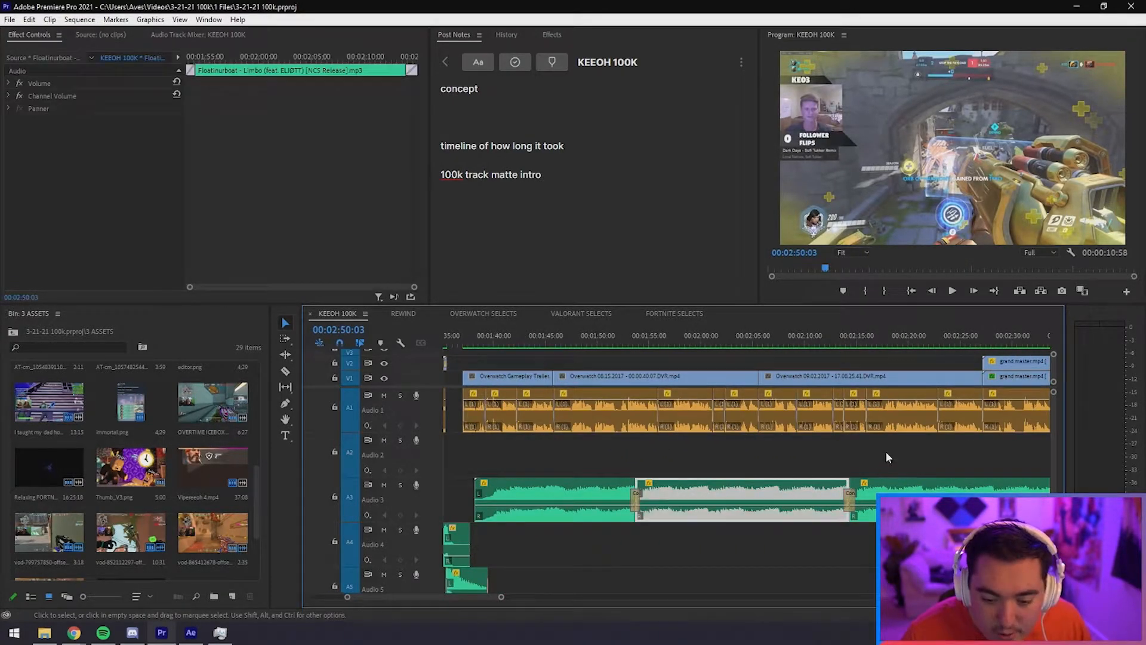
click(865, 491)
alt+scroll(844, 496, down, 4)
Examine the joins between the Audio 3 music clips and the volume rise in the long clip under the Overwatch highlights.
drag(779, 458, 724, 521)
click(780, 457)
click(798, 463)
scroll(725, 469, down, 3)
alt+scroll(746, 469, up, 4)
click(613, 499)
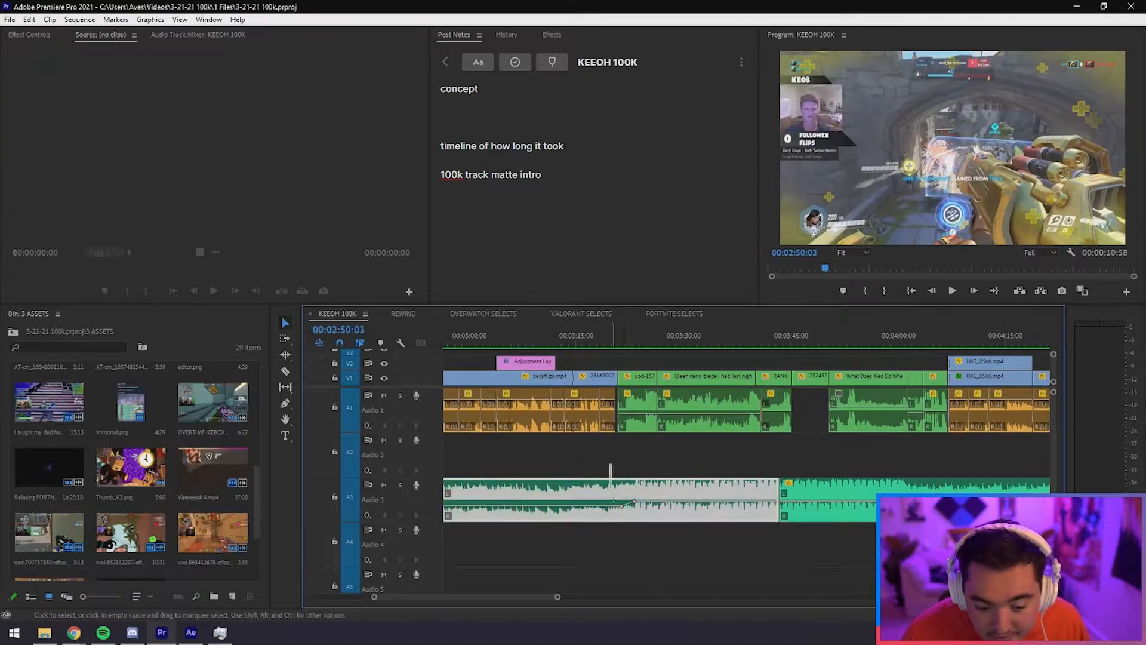
click(631, 540)
Place the playhead at 00:03:15:26, shortly before the music volume rises on Audio 3.
key(minus)
key(minus)
drag(697, 339, 707, 343)
key(equal)
key(equal)
key(equal)
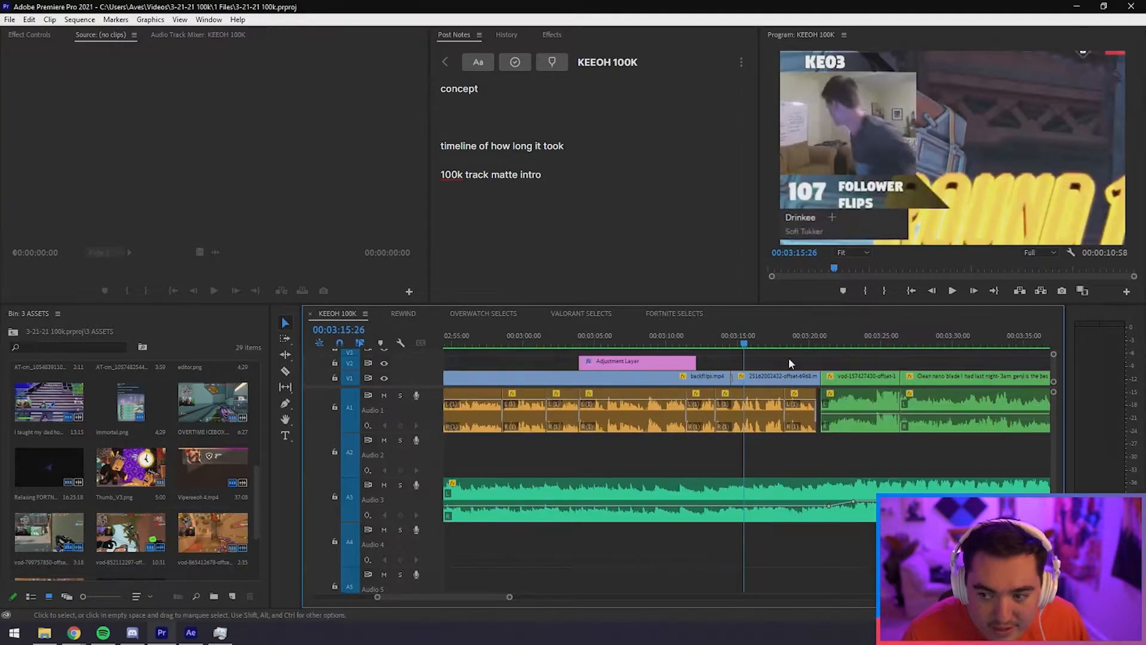
scroll(754, 359, down, 3)
click(724, 361)
alt+scroll(731, 361, down, 3)
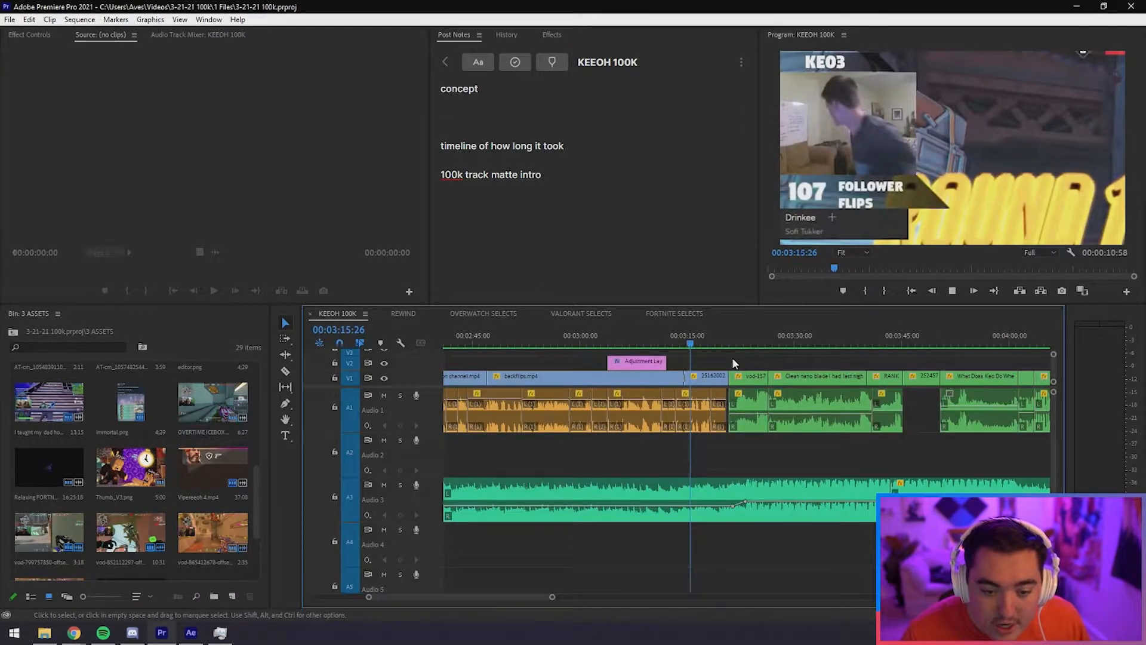
Play the transition from the orange voice-over to the green gameplay clips, stopping at 00:03:23:58.
key(space)
alt+scroll(736, 361, up, 3)
key(space)
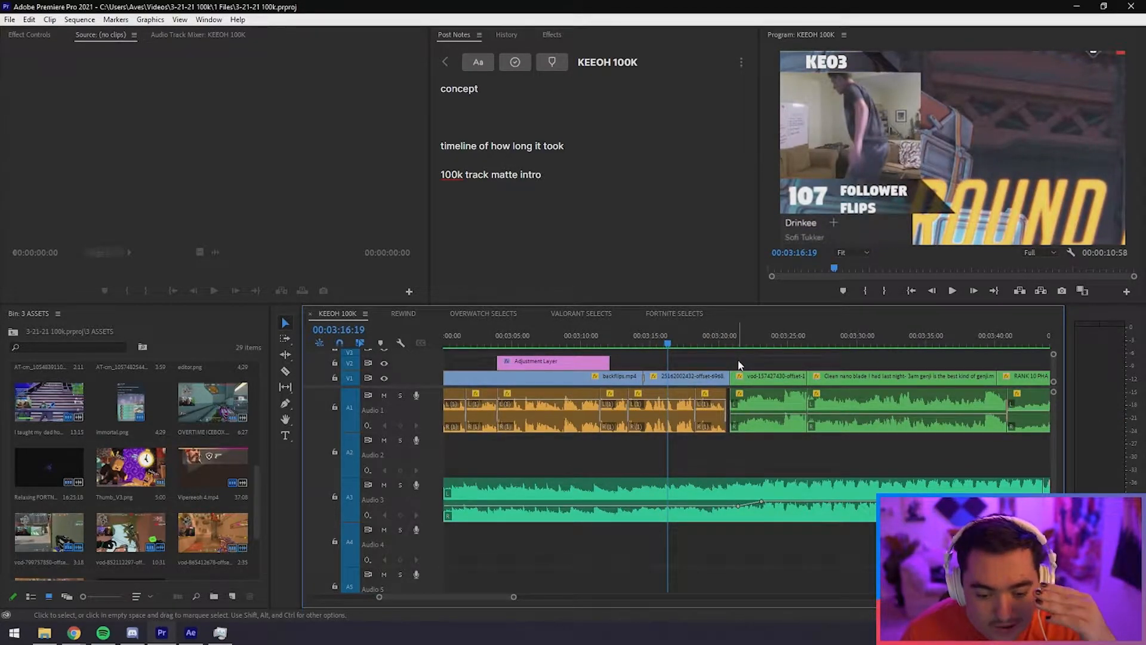
key(space)
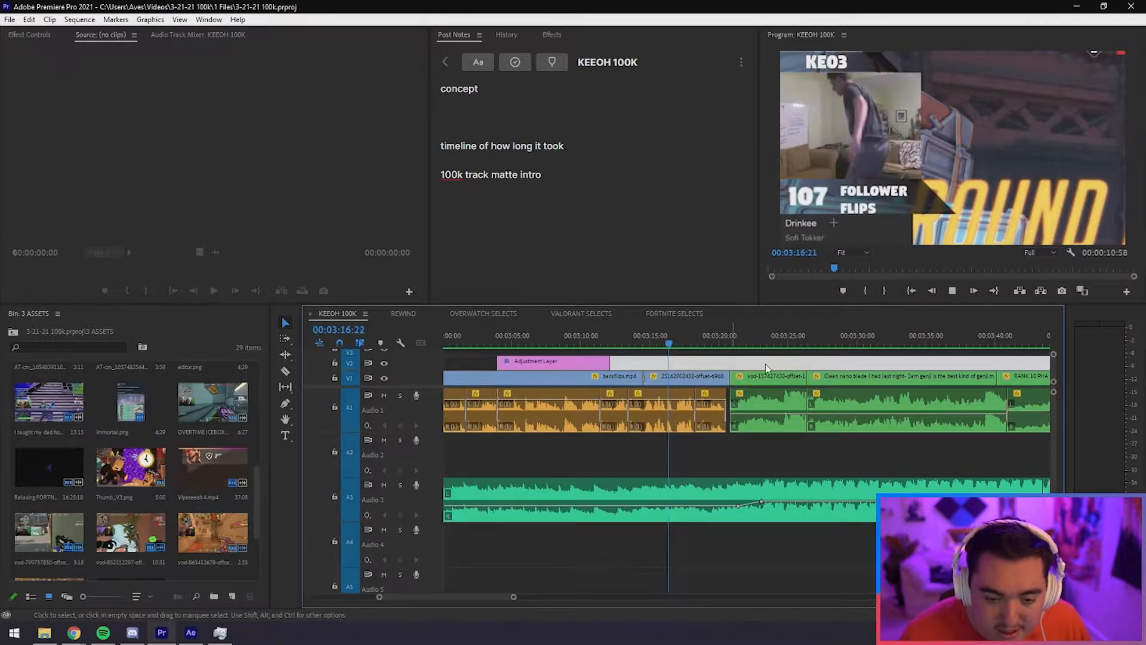
alt+scroll(764, 365, up, 2)
alt+scroll(765, 362, up, 2)
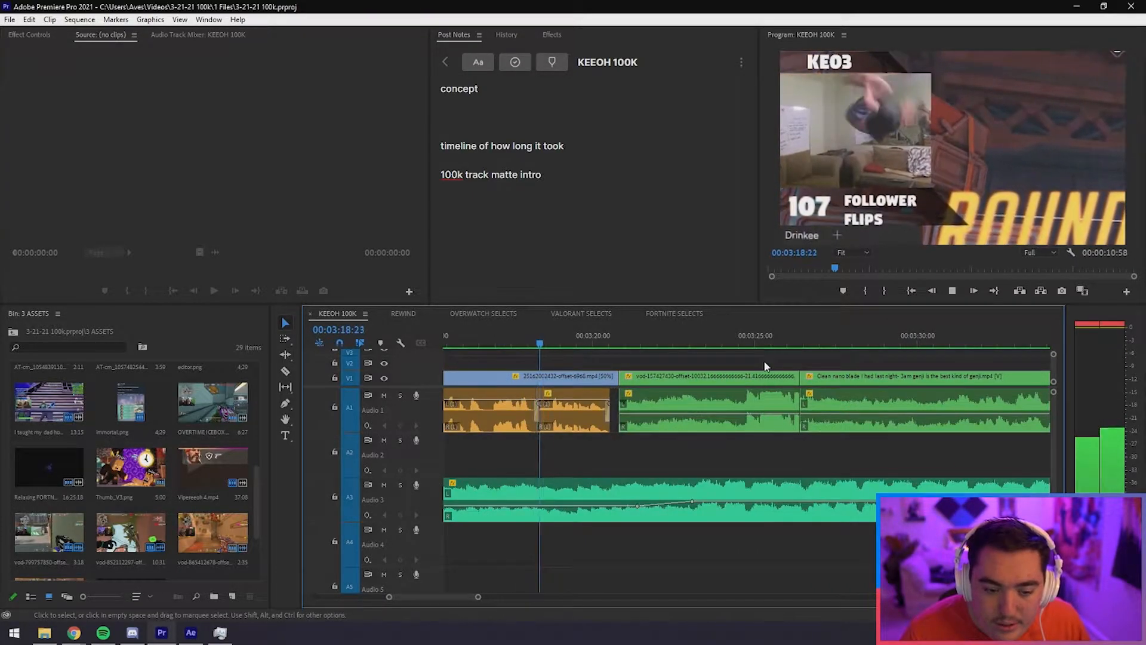
alt+scroll(765, 362, down, 3)
alt+scroll(766, 362, up, 2)
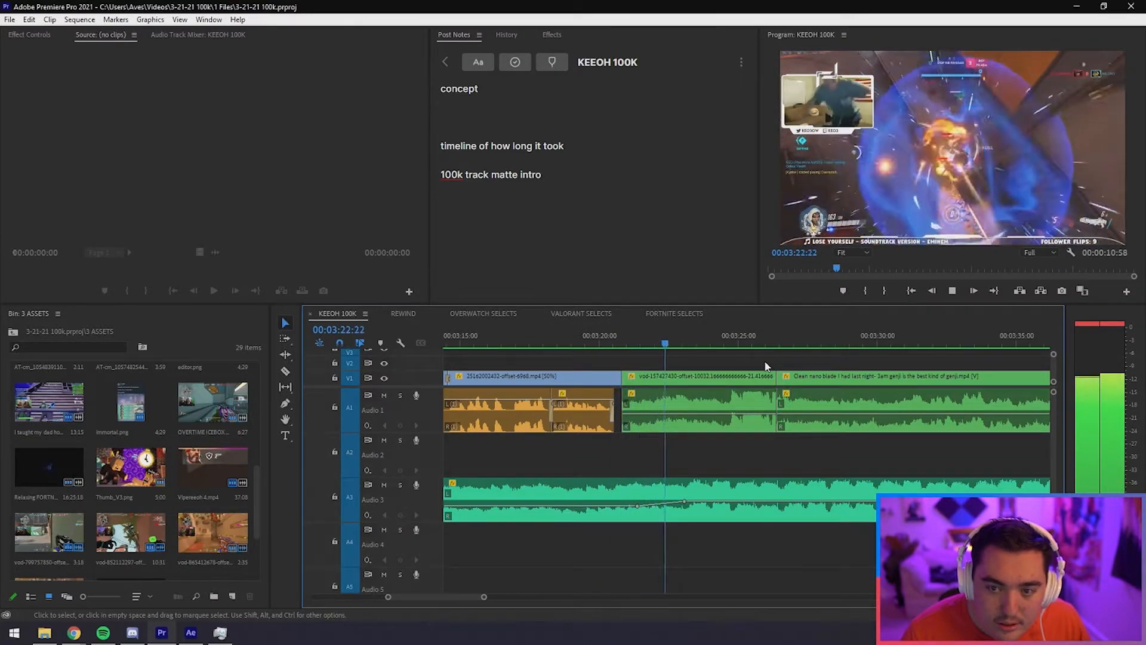
key(space)
key(minus)
key(minus)
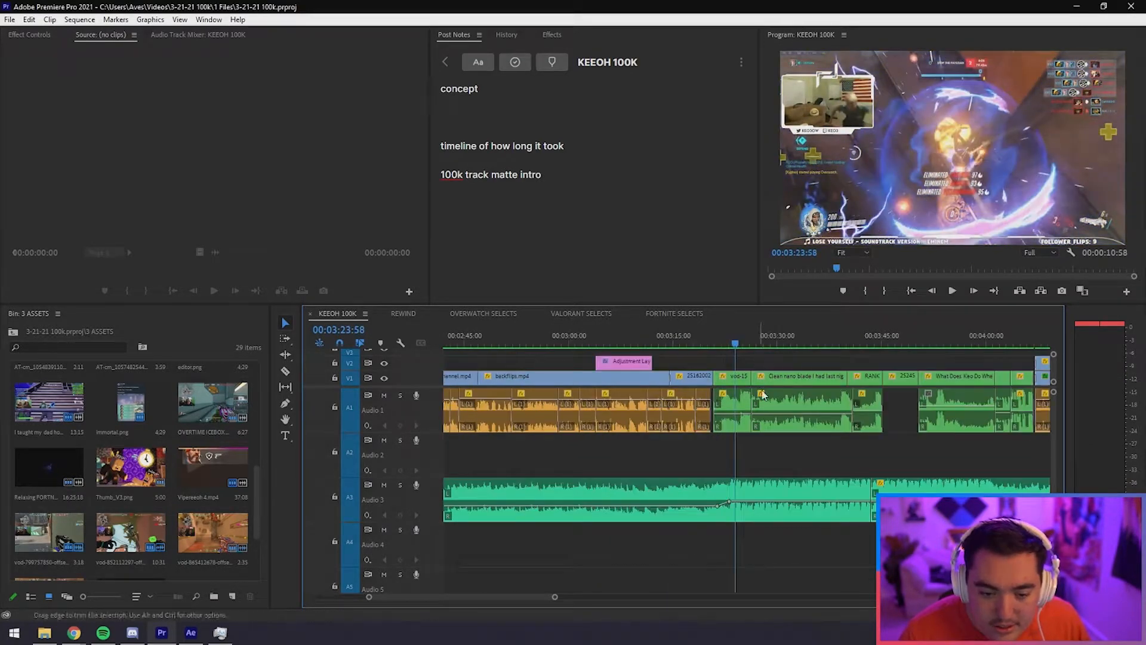
Try moving the long music clip under backflips.mp4 earlier on Audio 3, and undo the move.
click(721, 481)
key(minus)
key(minus)
scroll(744, 522, up, 2)
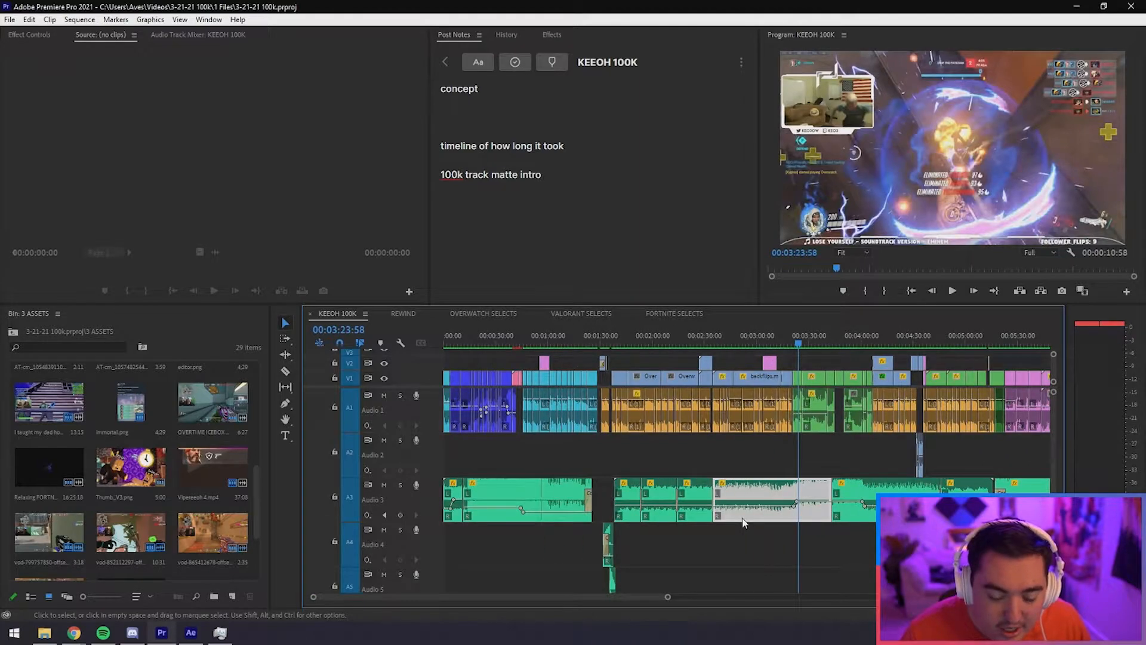
scroll(742, 514, up, 4)
drag(767, 489, 610, 484)
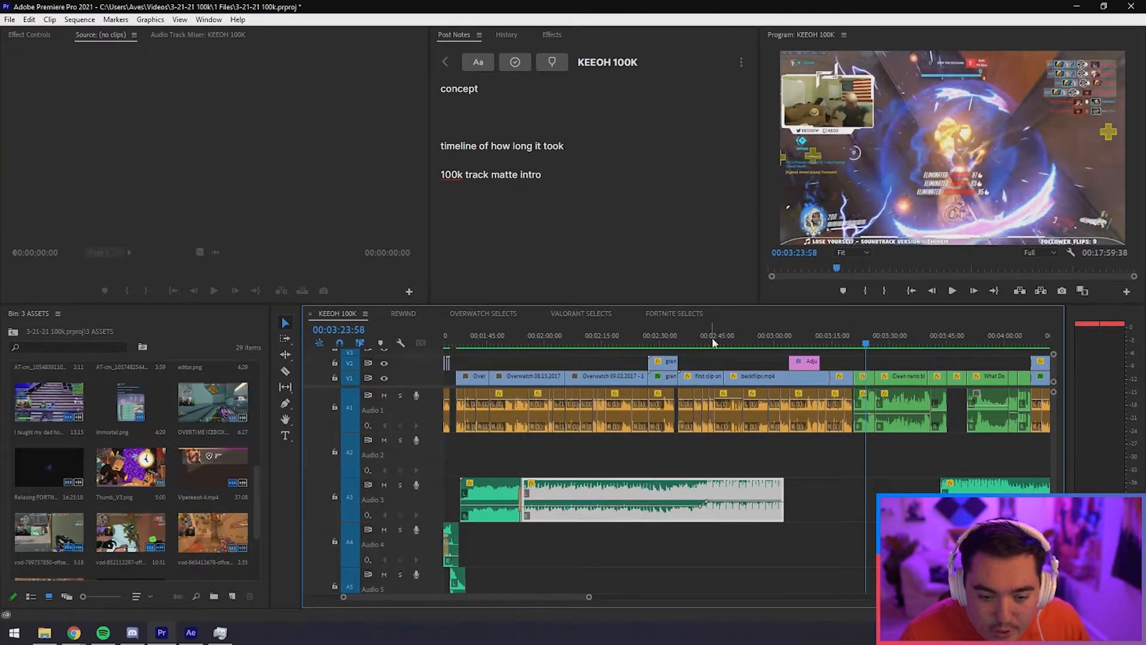
click(771, 440)
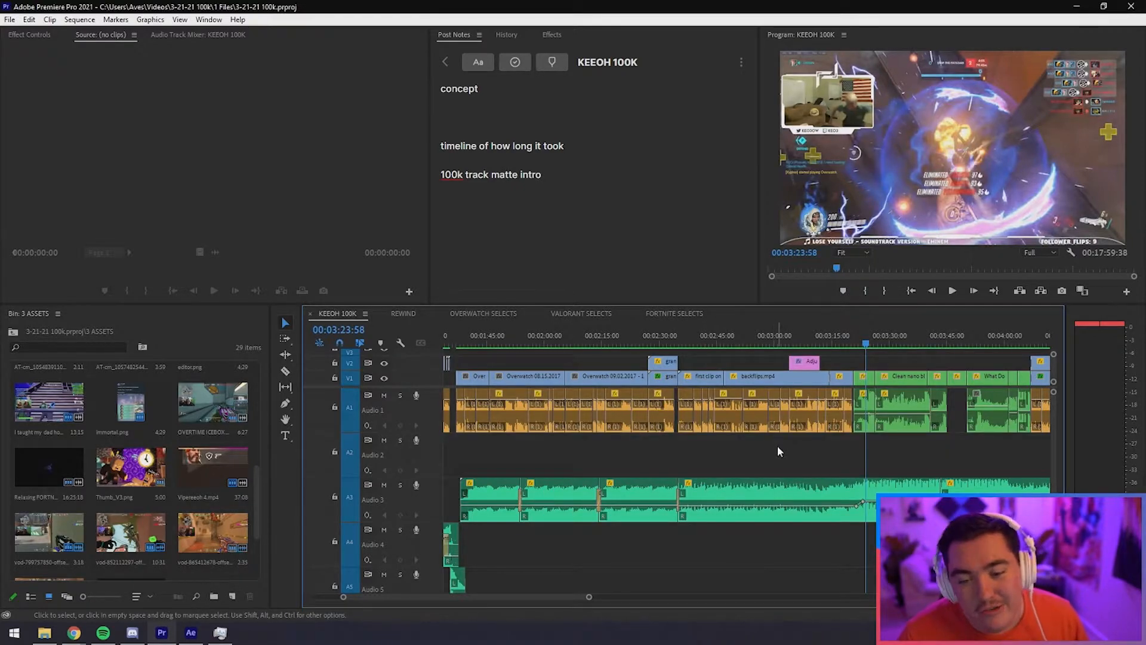
Save the project and select the four Audio 3 music clips leading into the first green gameplay clips.
key(ctrl+s)
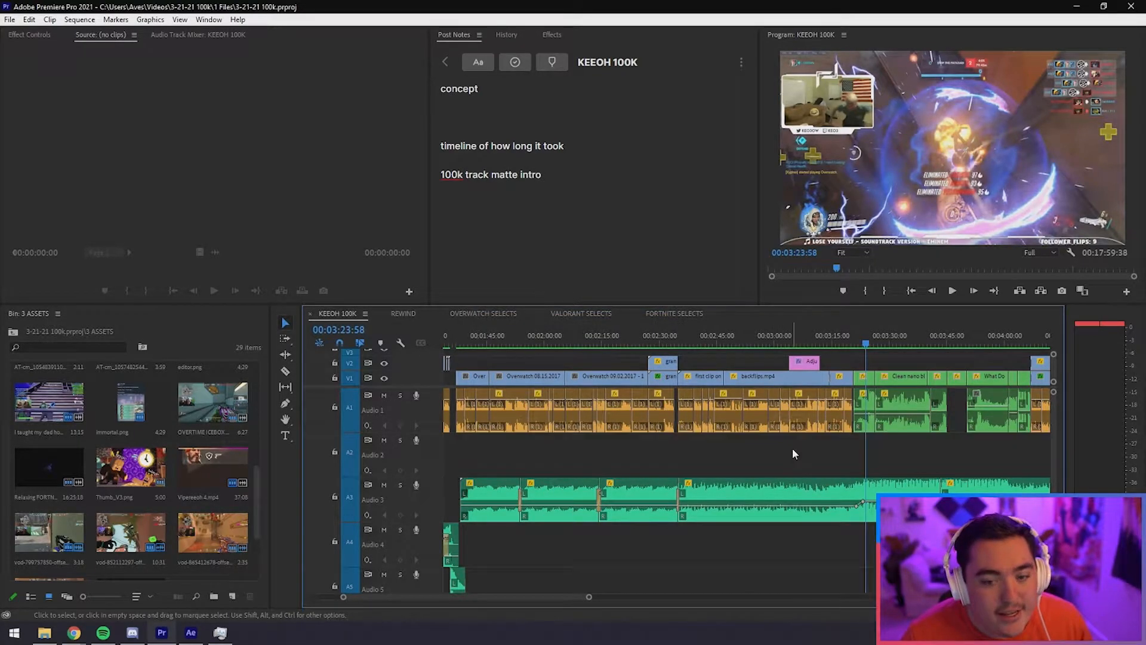
scroll(771, 460, down, 2)
scroll(771, 459, down, 1)
scroll(771, 459, up, 3)
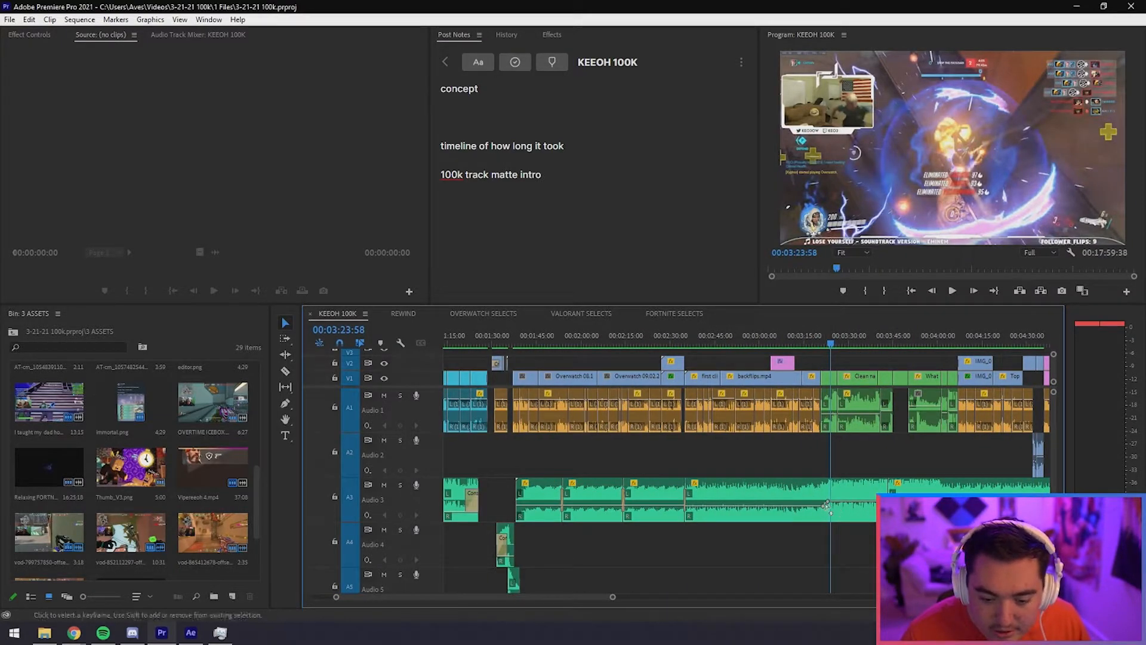
drag(696, 469, 555, 508)
scroll(652, 547, down, 2)
scroll(749, 552, down, 4)
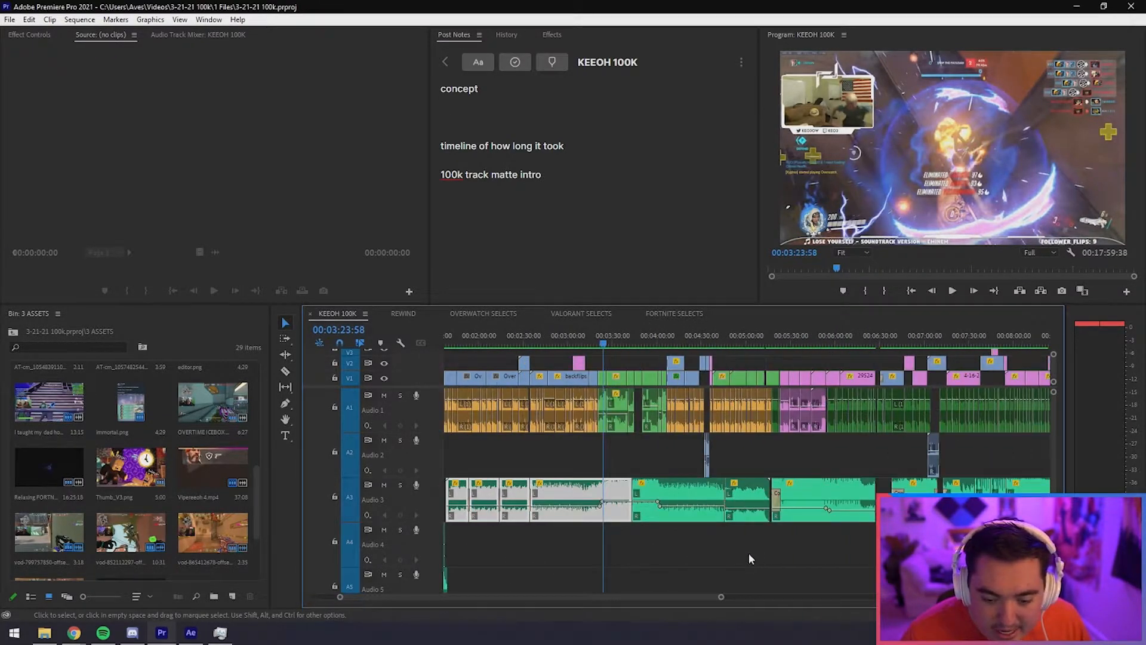
Place the playhead at 00:06:22:57, shortly before the music on Audio 3 stops in the Fortnite section.
scroll(729, 534, up, 3)
click(675, 460)
click(716, 460)
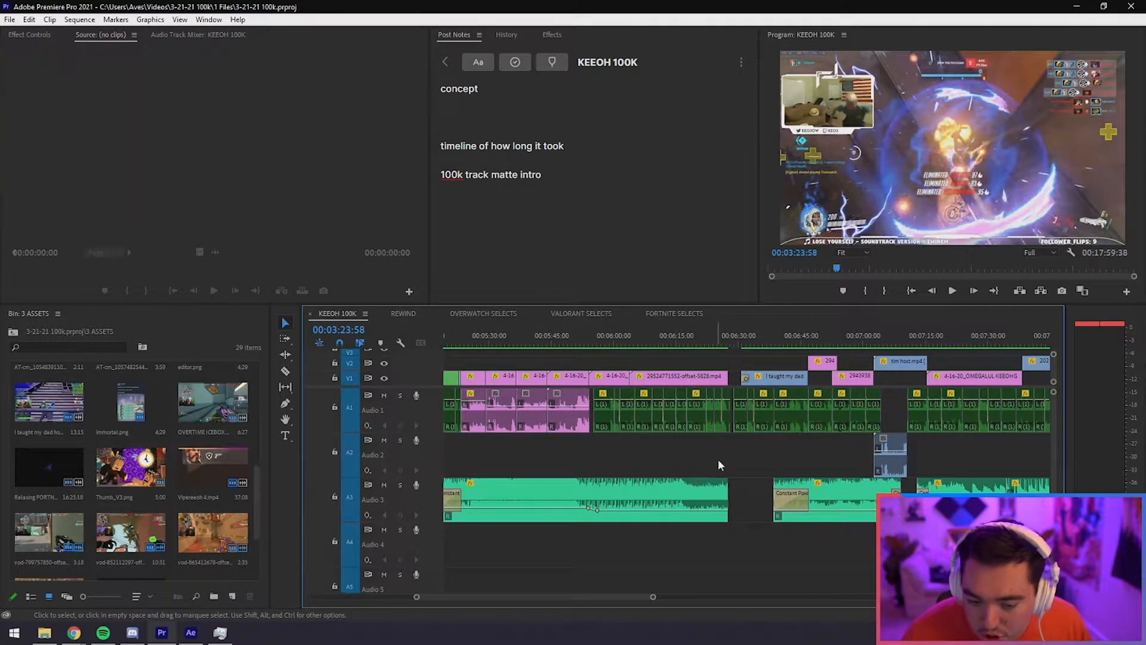
scroll(716, 453, down, 2)
scroll(671, 442, up, 3)
drag(566, 342, 528, 344)
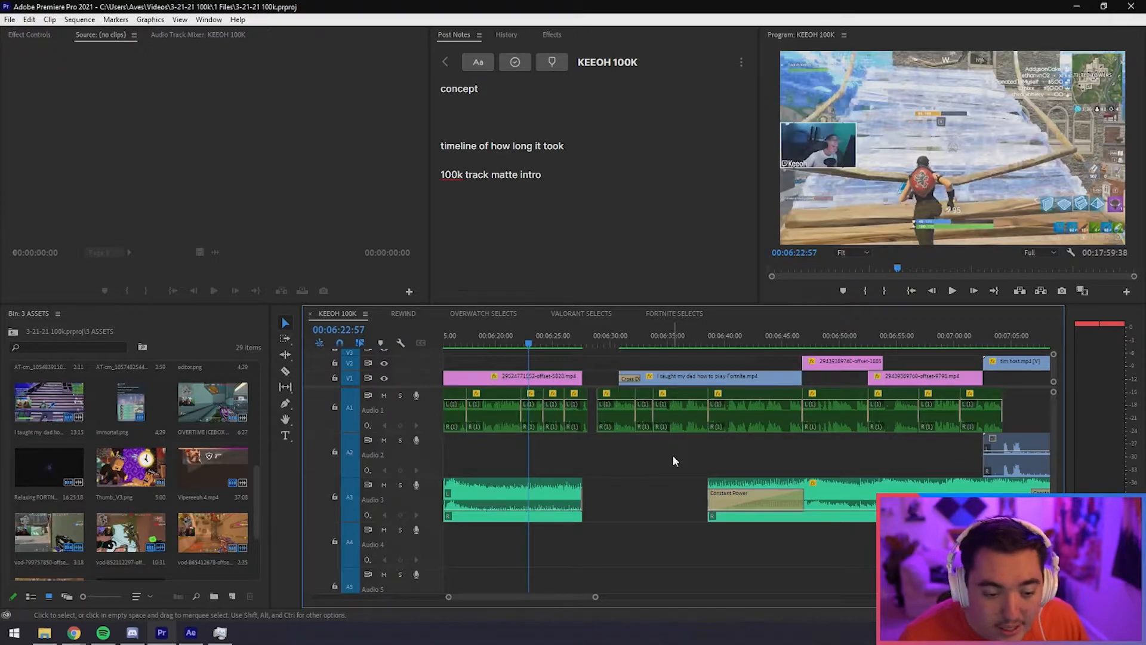
Play through the music cut-out and picture gap into the "I taught my dad how to play Fortnite" clip, stopping at 00:06:32:16.
key(space)
scroll(621, 443, up, 1)
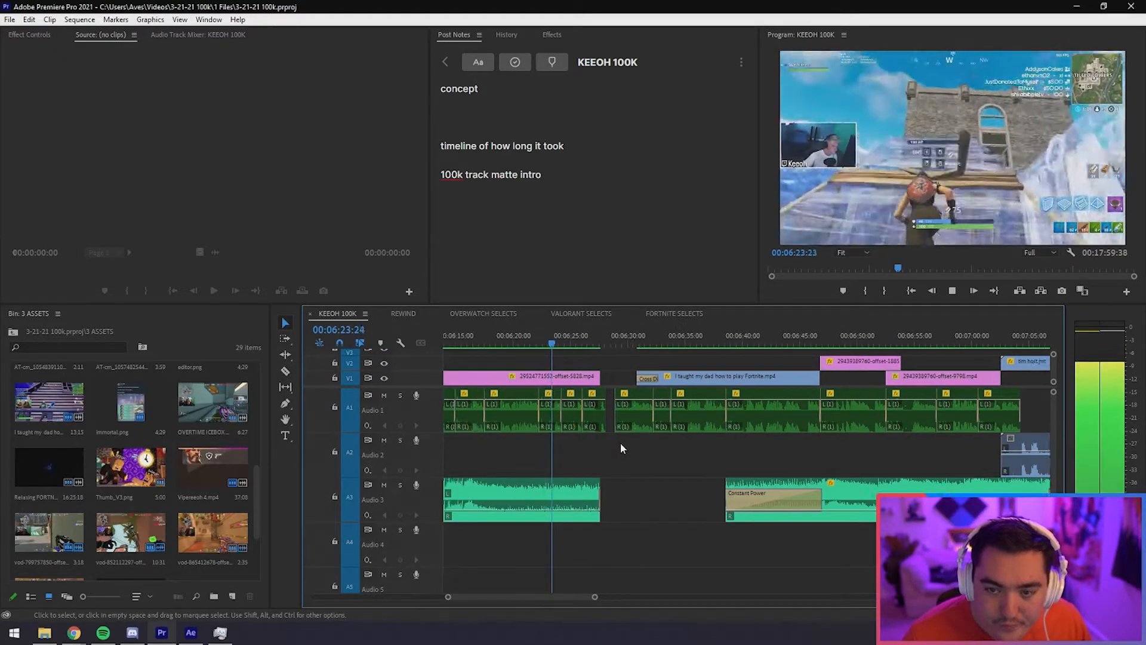
scroll(620, 444, up, 3)
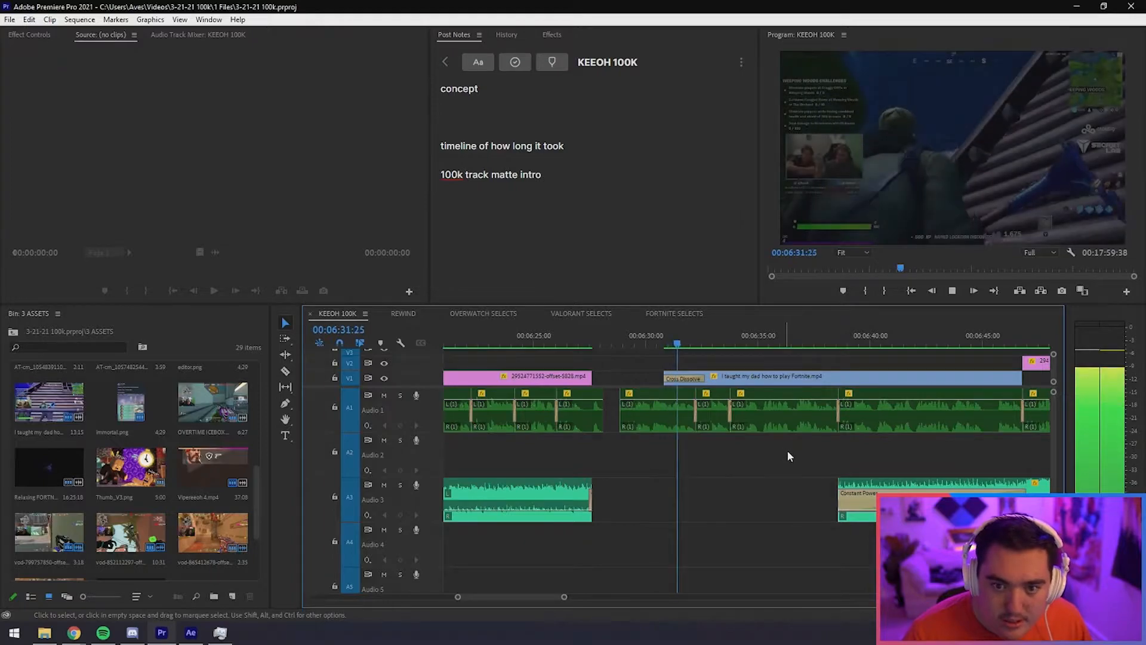
key(space)
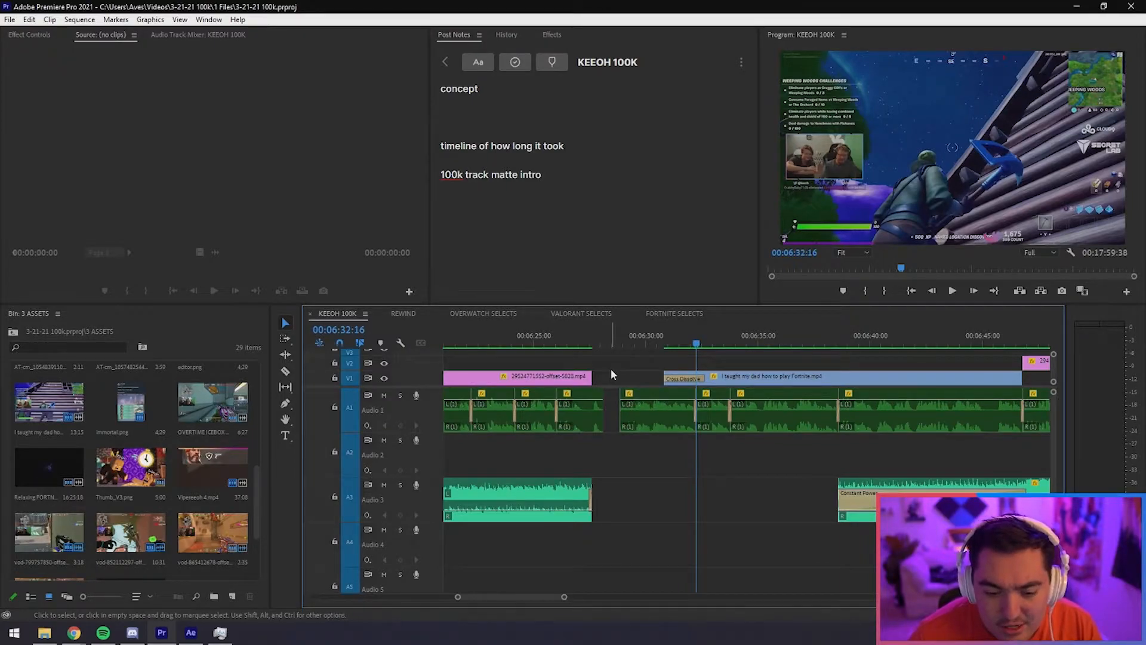
Place the playhead at 00:06:26:26, just before the picture gap, and try deleting the empty space on V2 above it.
scroll(621, 376, right, 4)
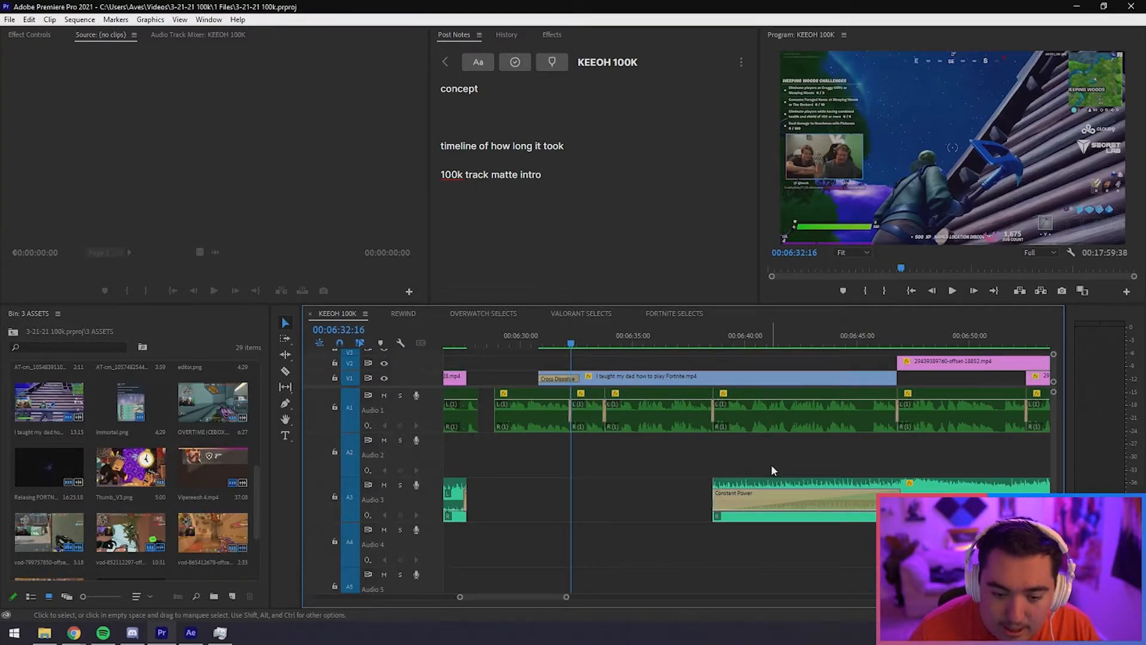
scroll(750, 460, left, 5)
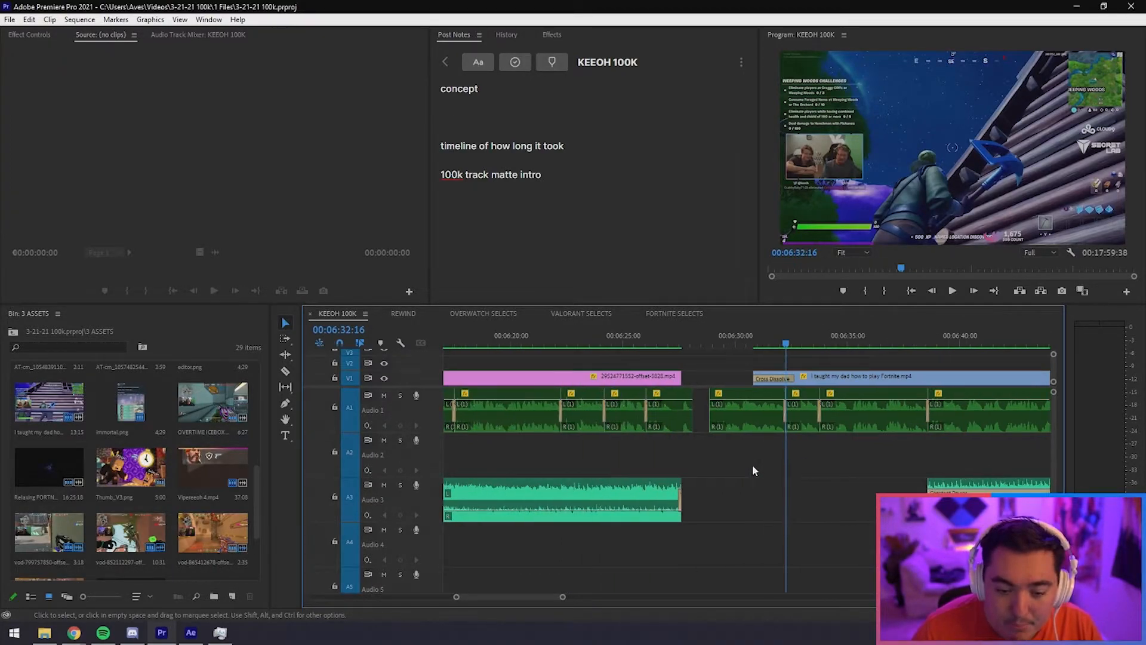
click(615, 343)
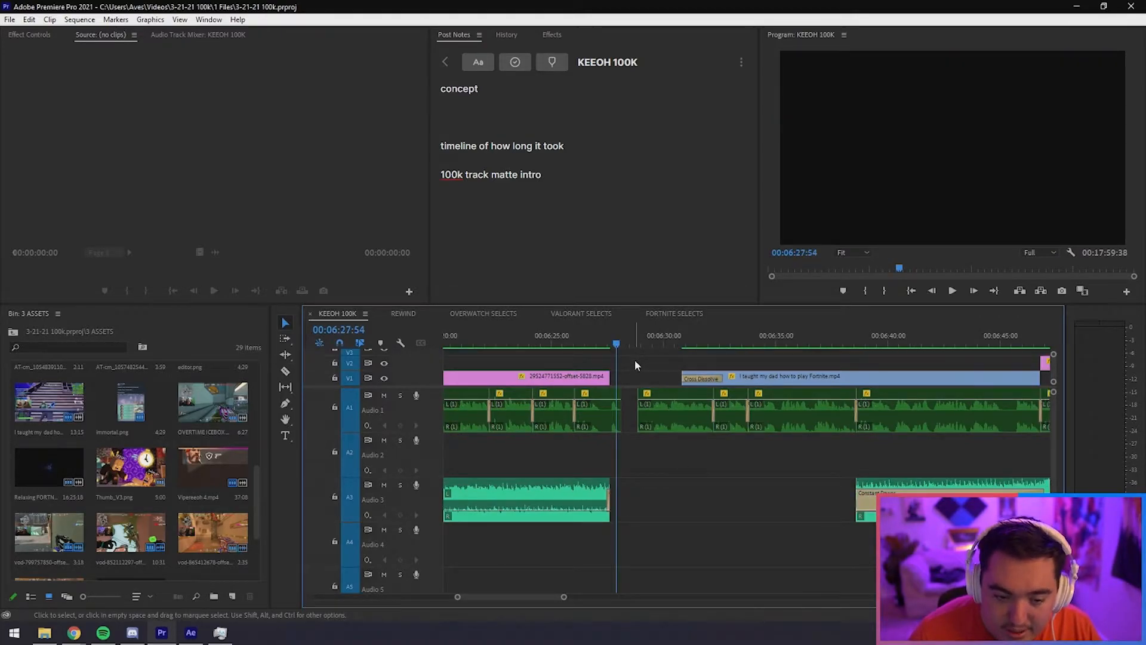
click(583, 343)
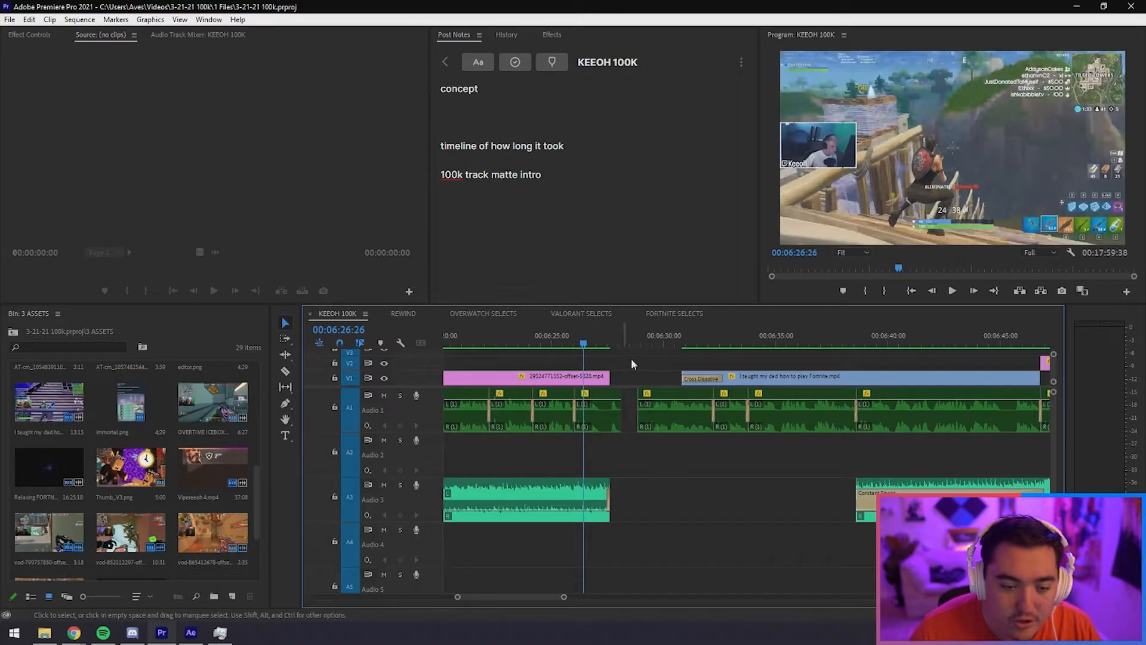
click(625, 360)
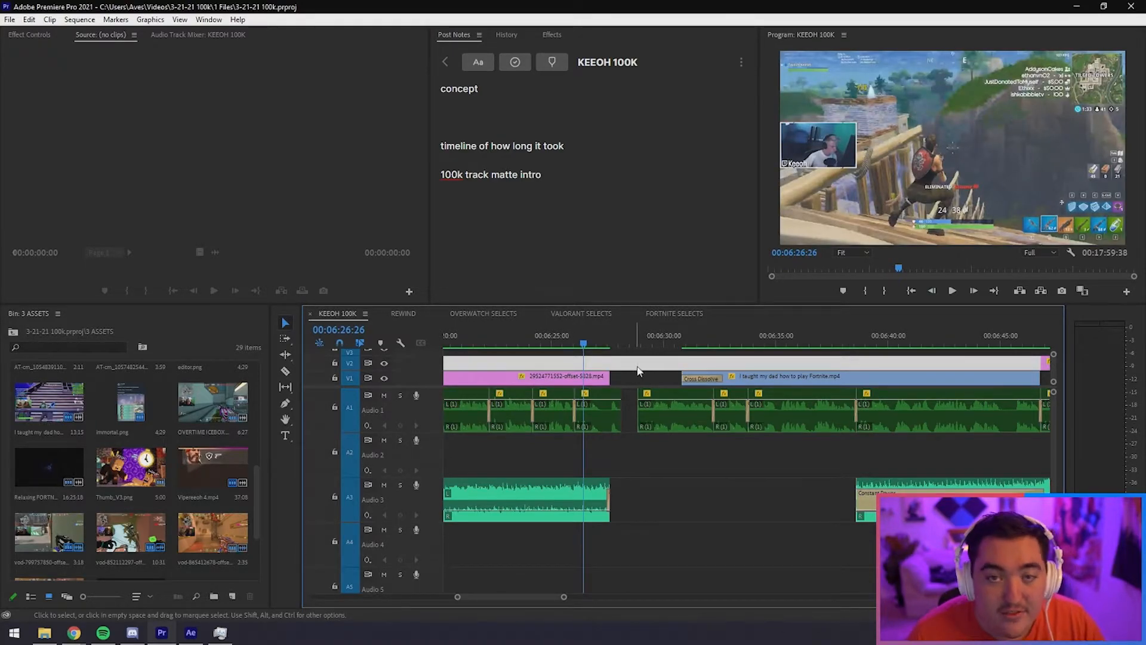
key(Delete)
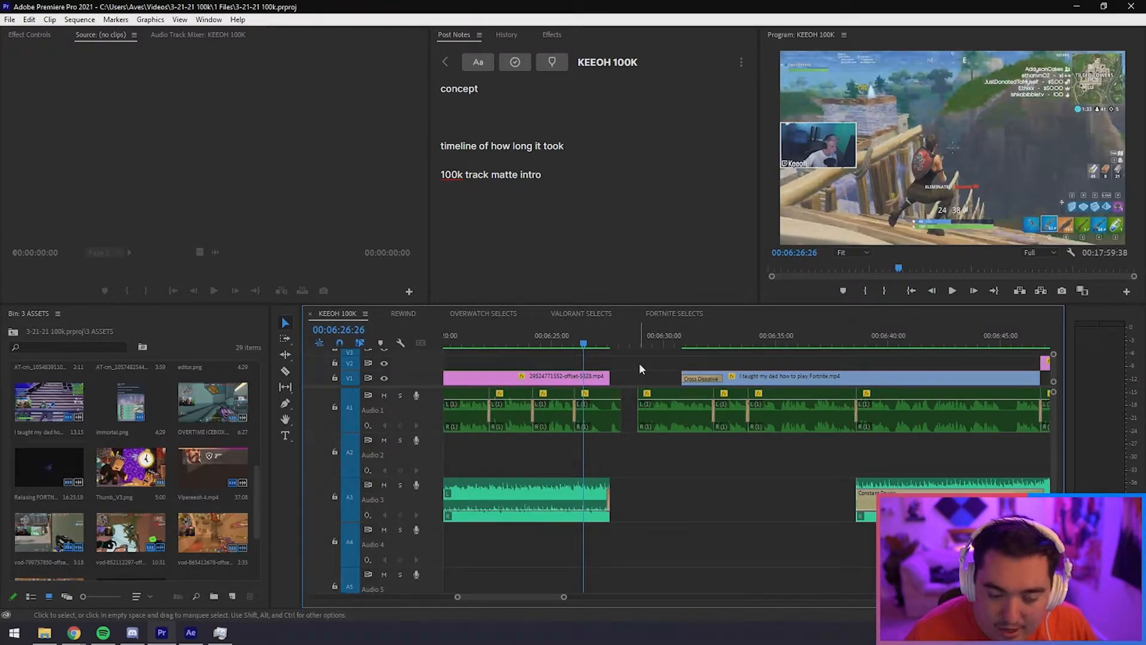
Play the end of the pink gameplay clip into the black pause, stopping at 00:06:29:29.
key(space)
scroll(629, 367, up, 2)
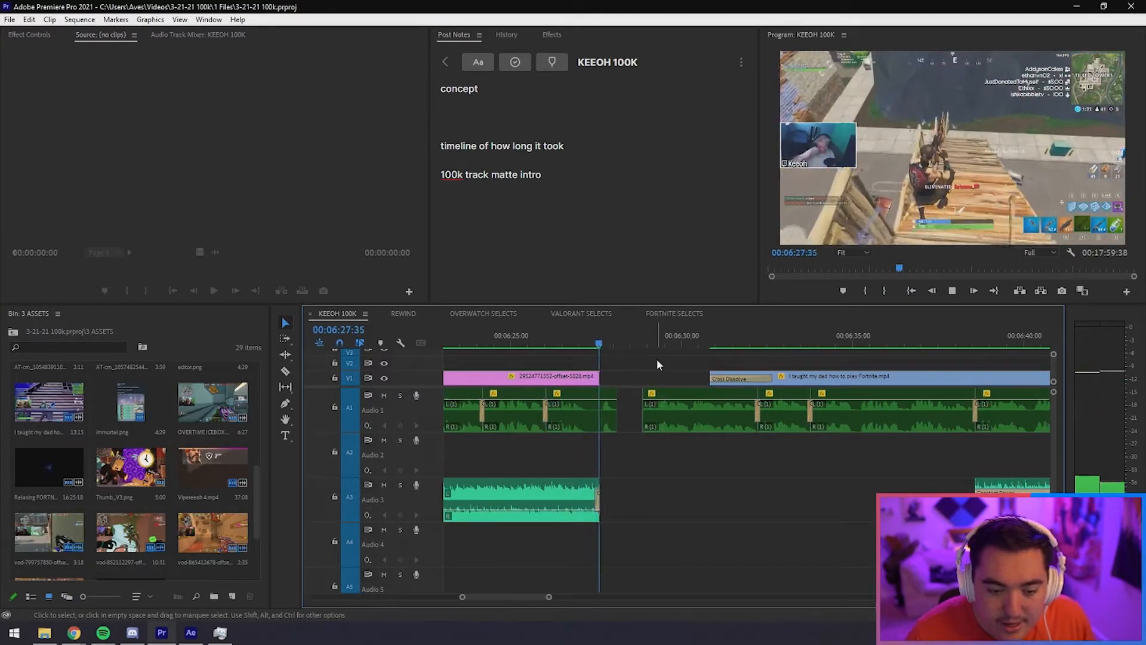
scroll(654, 357, down, 3)
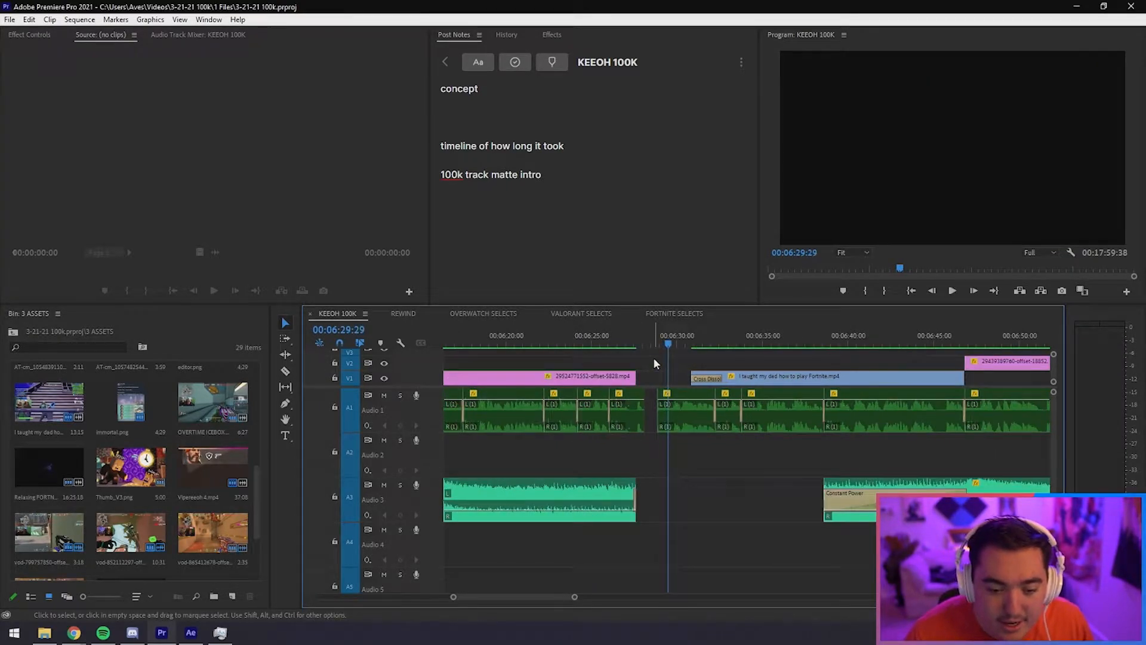
key(space)
Place the playhead at 00:07:02:07, just before the tim host.mp4 clip starts on V2.
scroll(631, 438, down, 5)
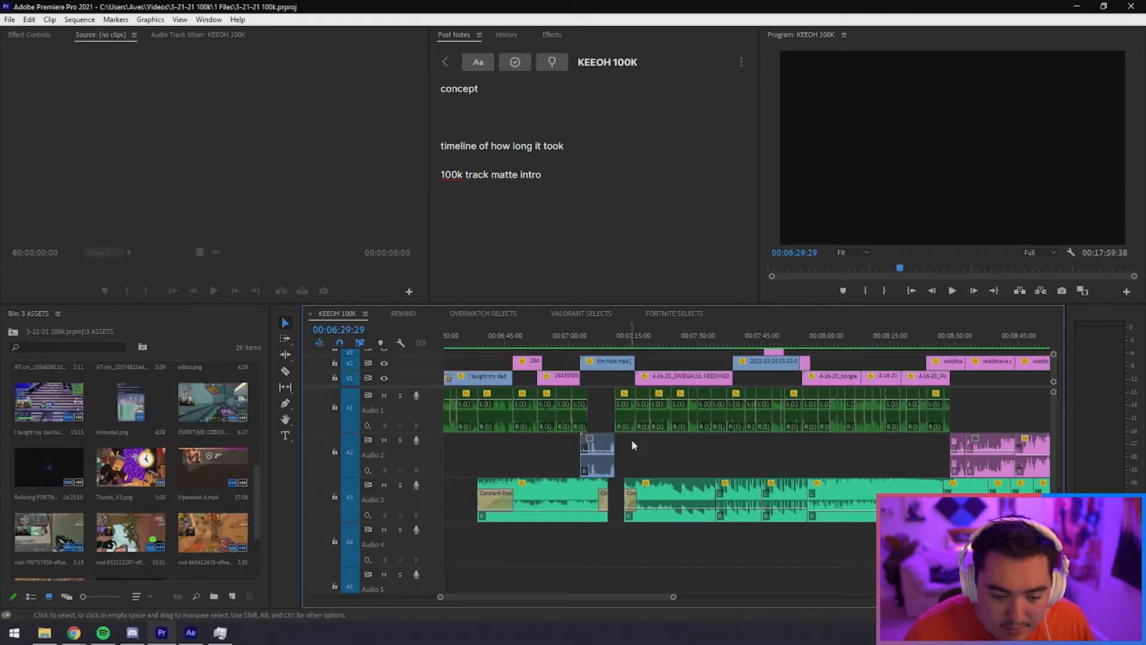
scroll(621, 450, up, 4)
drag(517, 337, 529, 339)
scroll(522, 416, up, 1)
scroll(527, 414, up, 4)
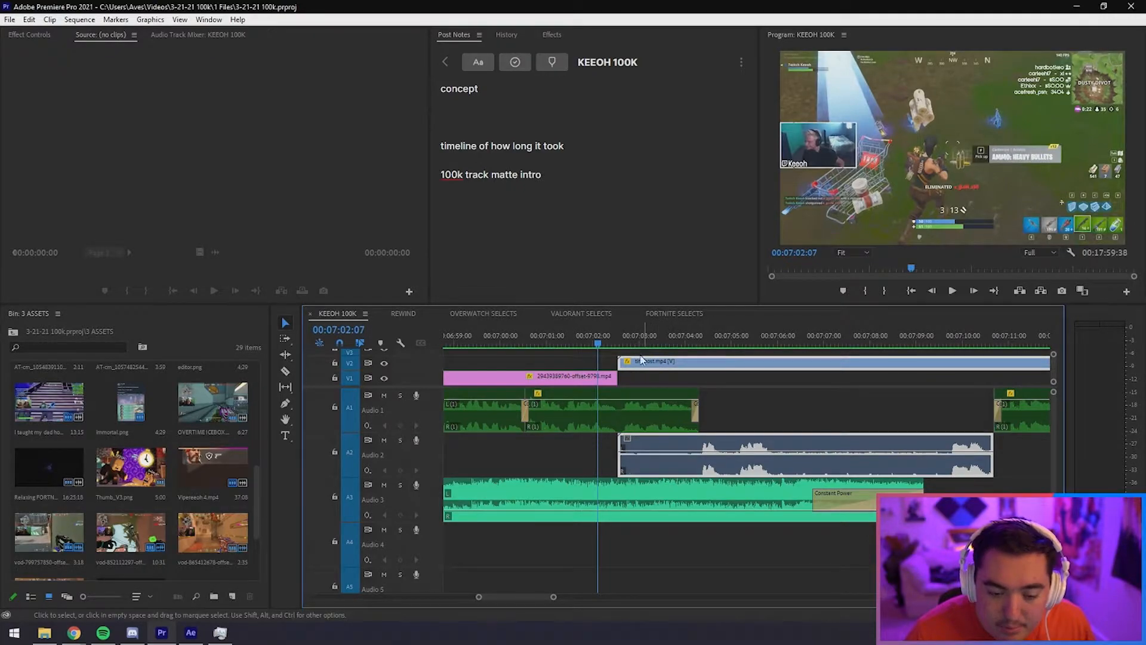
Highlight the voice-over gap on Audio 1 beneath tim host.mp4 and play that section from 00:07:02:07.
click(649, 380)
drag(710, 382, 590, 446)
click(749, 401)
key(space)
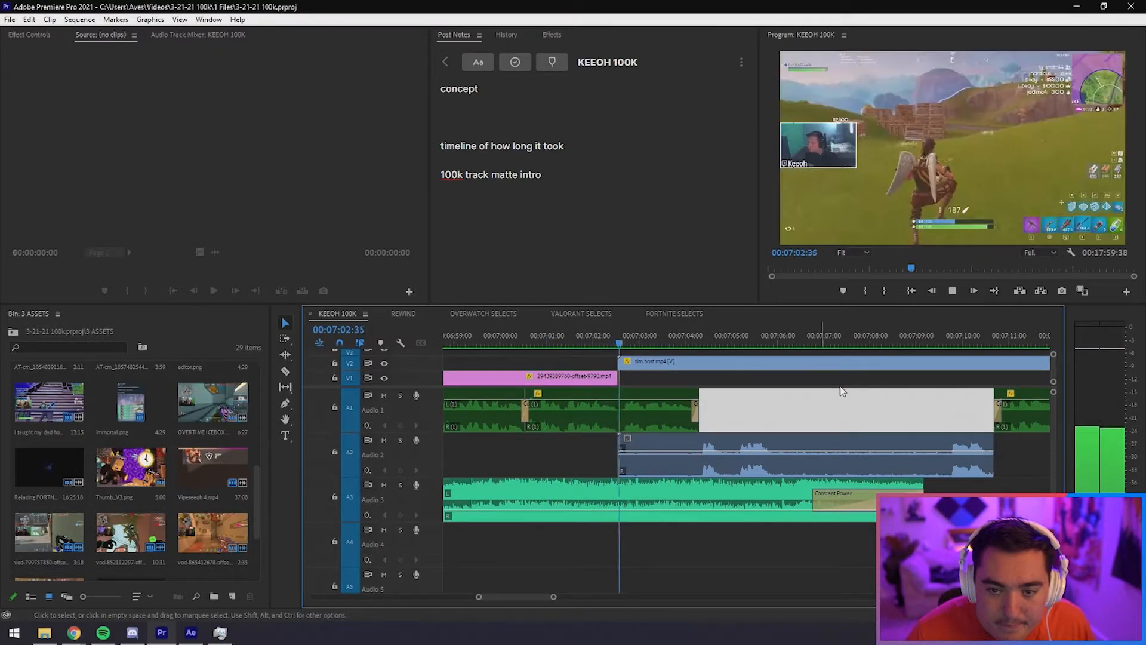
click(854, 402)
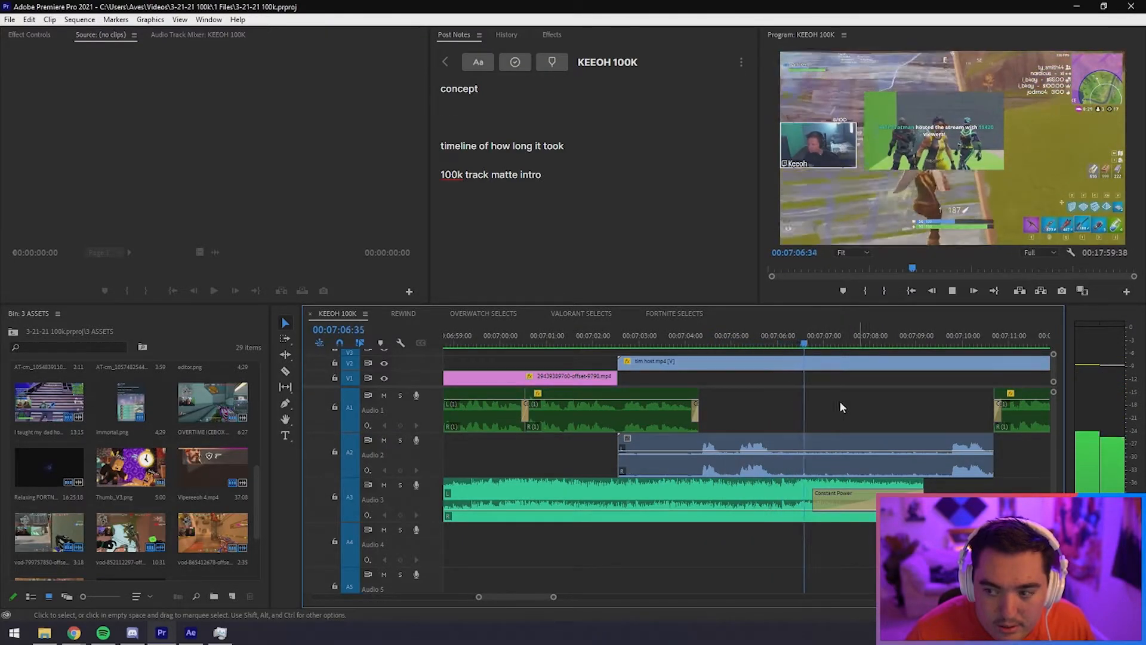
key(space)
Replay the voice-over ending from 00:07:03:04 to 00:07:04:21 and select tim host.mp4 with its Audio 2 sound.
drag(625, 339, 643, 341)
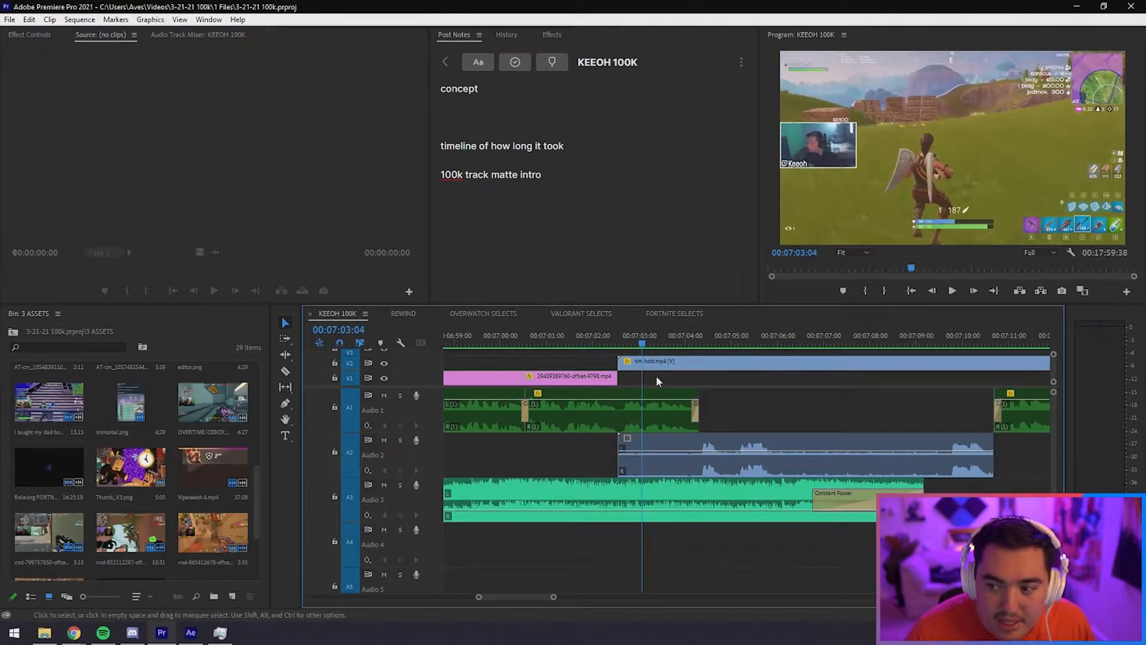
key(space)
key(space)
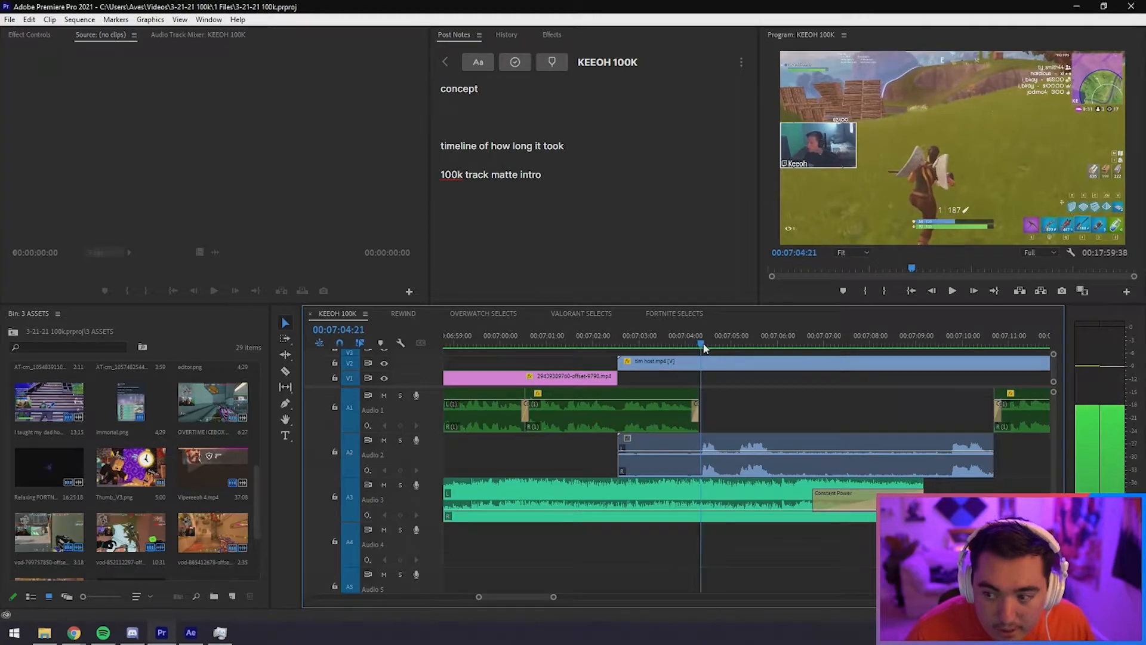
click(713, 456)
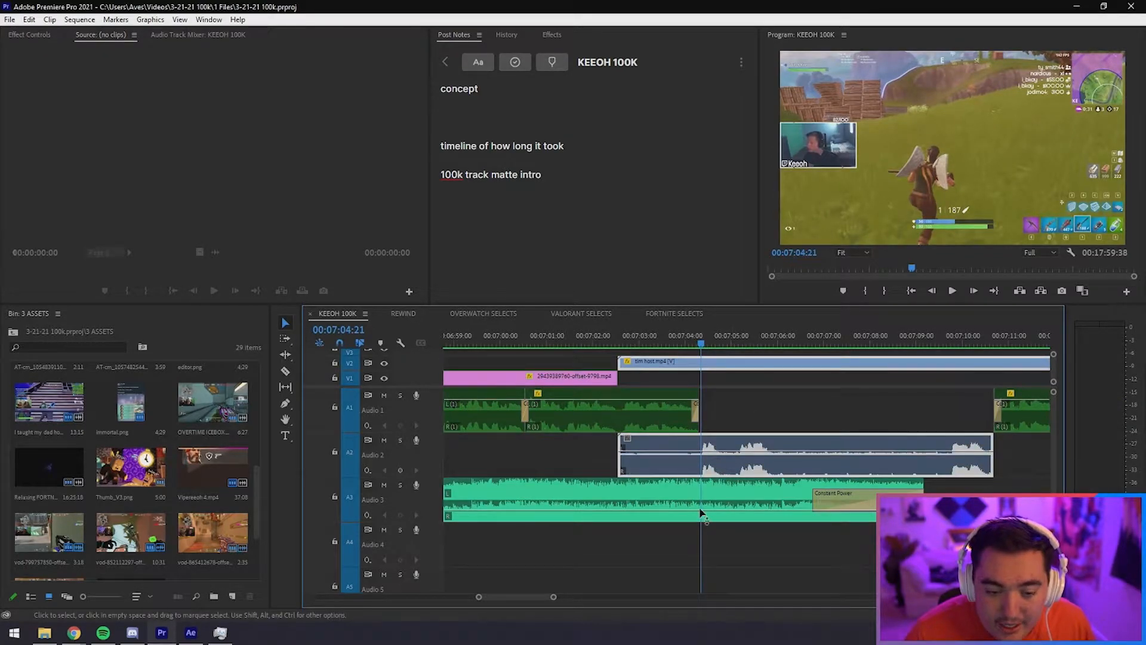
key(minus)
key(minus)
key(minus)
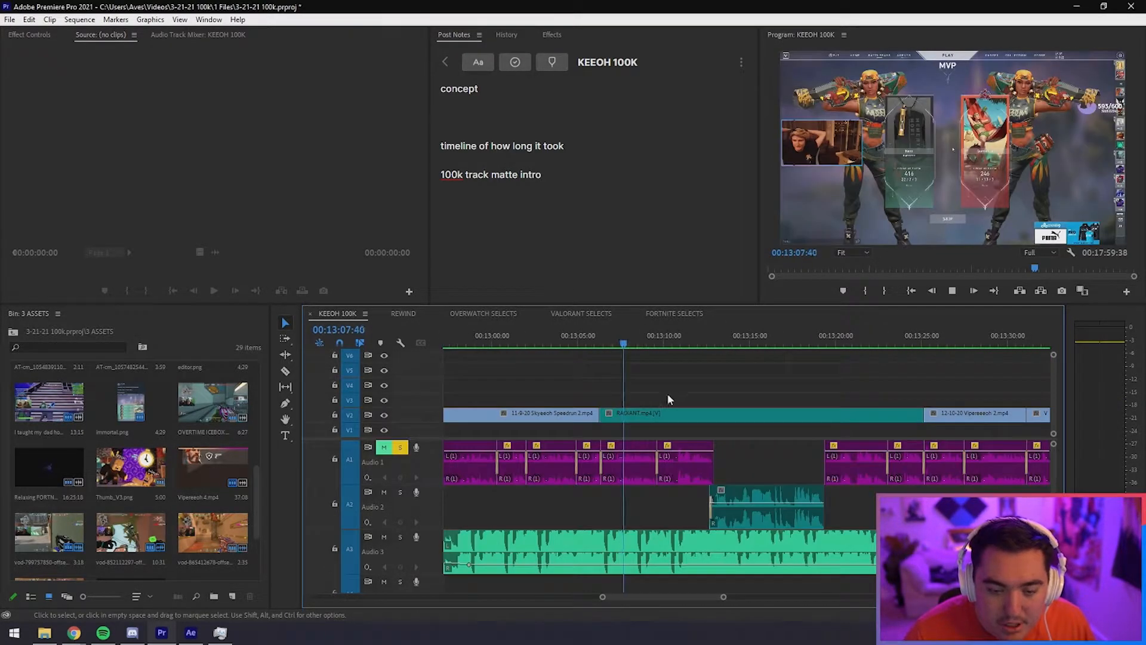
Select RADIANT.mp4 with its Audio 2 sound and place the playhead at 00:13:12:37, where the voice-over breaks off.
drag(682, 392, 610, 476)
drag(748, 463, 625, 465)
click(710, 395)
drag(714, 363, 721, 478)
click(739, 425)
key(space)
drag(718, 344, 708, 344)
drag(692, 391, 607, 416)
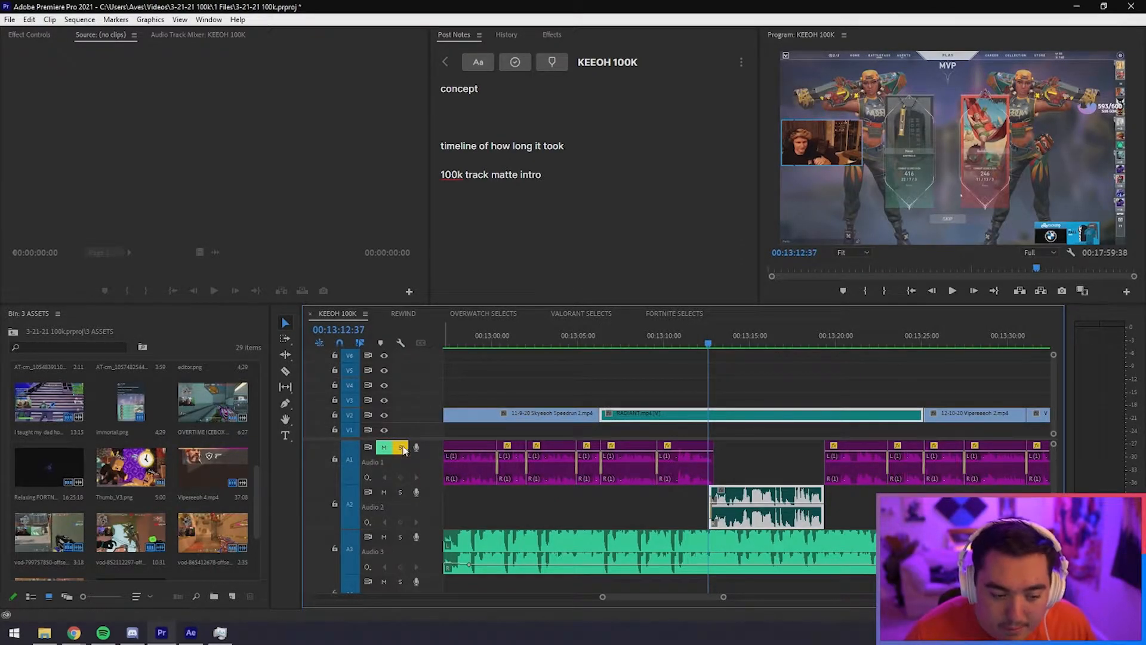
Play the RADIANT.mp4 reaction from before its Audio 2 sound until the voice-over resumes, stopping at 00:13:20:22.
click(645, 382)
click(678, 334)
scroll(728, 386, up, 2)
key(space)
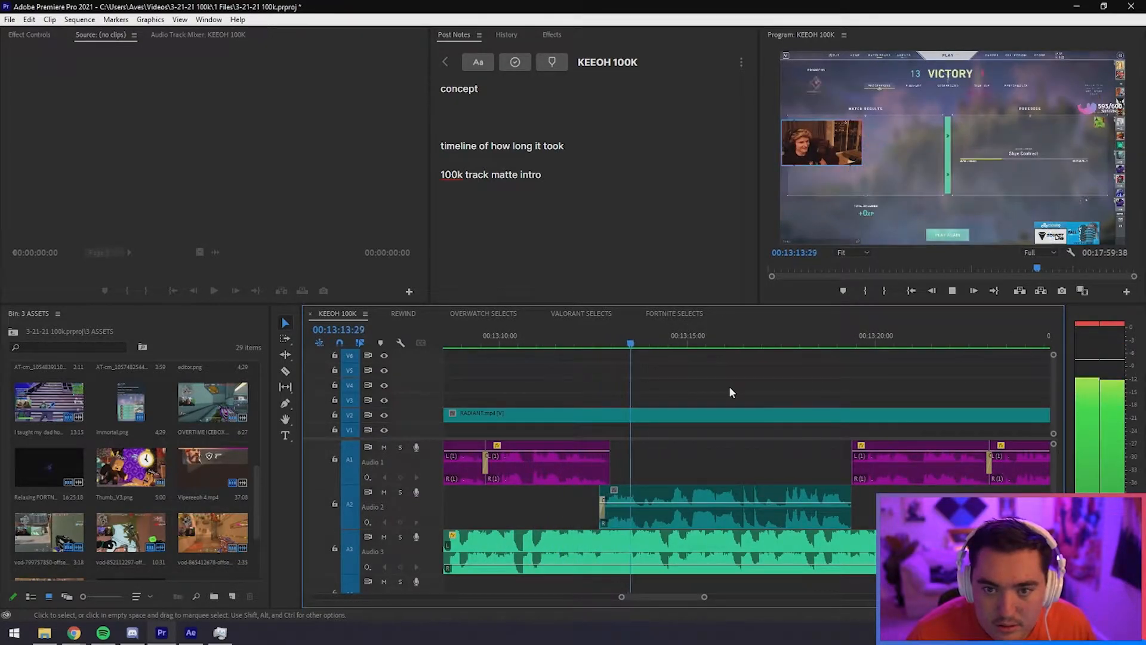
scroll(729, 392, down, 1)
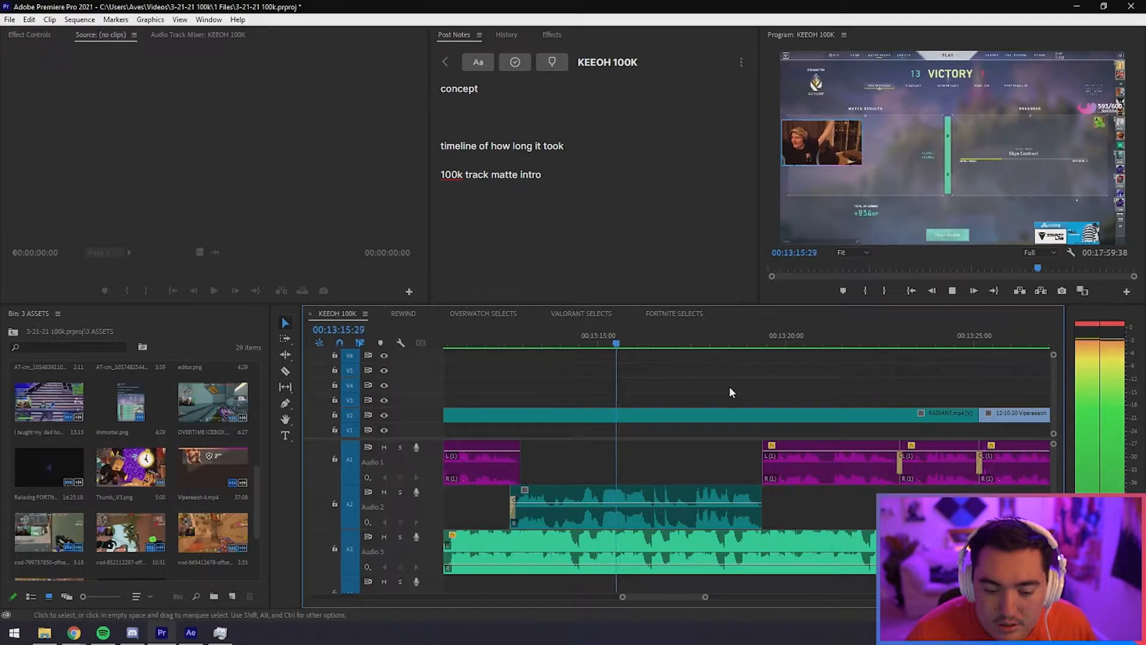
scroll(735, 387, down, 2)
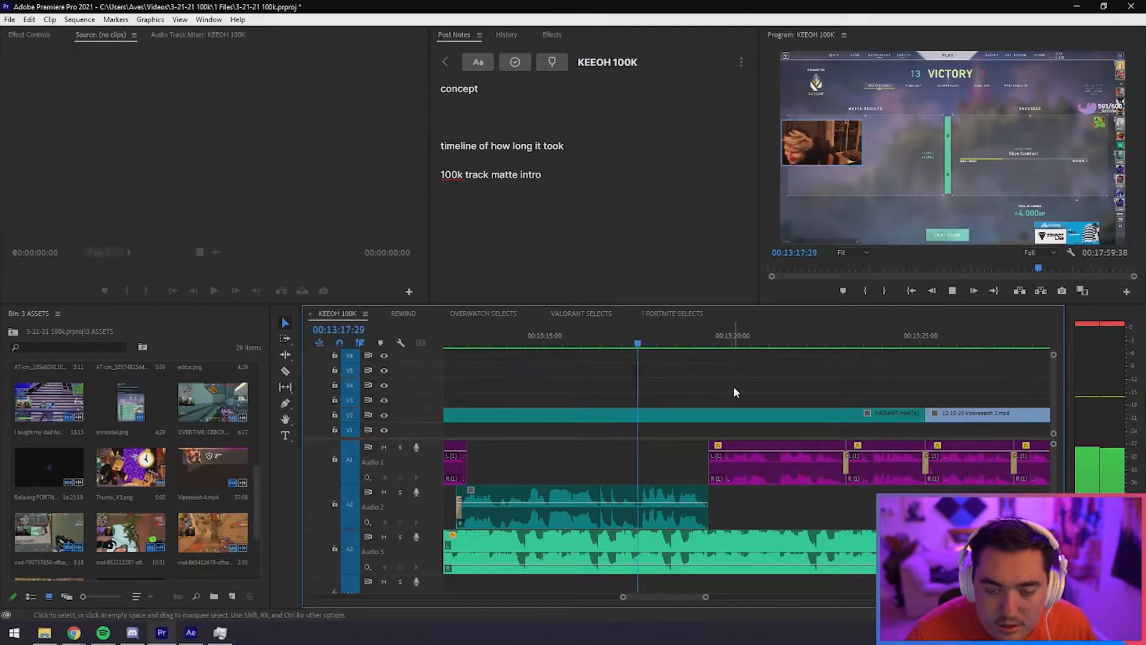
scroll(733, 387, up, 1)
scroll(782, 383, up, 1)
scroll(778, 382, down, 3)
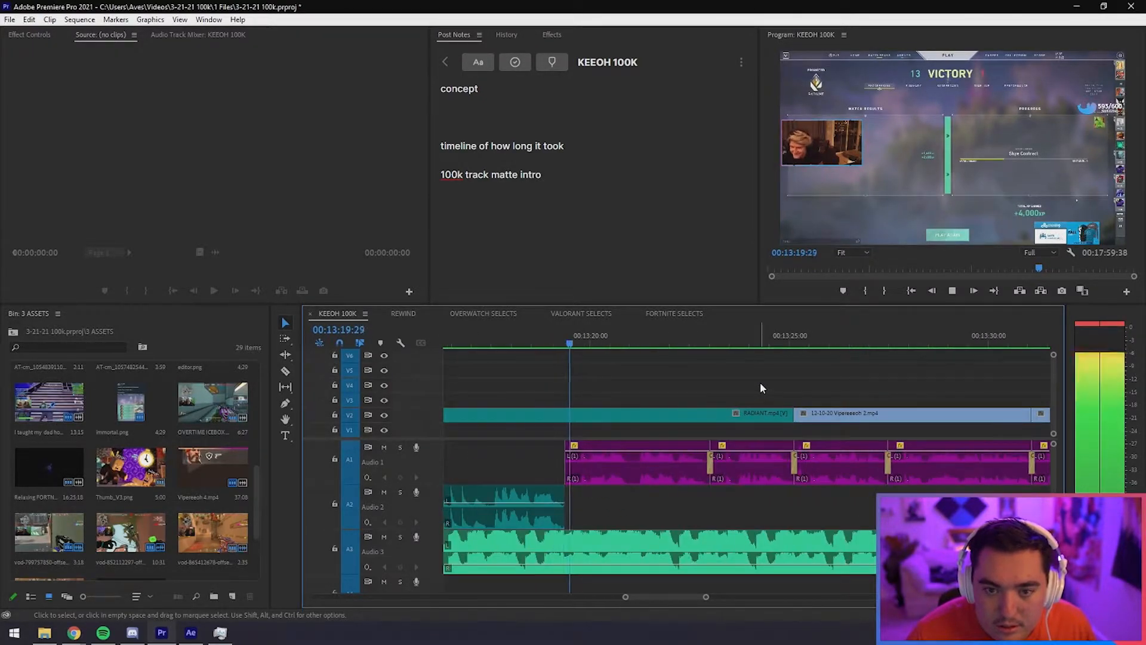
scroll(760, 383, down, 1)
key(space)
Examine how RADIANT.mp4 sits between the neighbouring gameplay clips on V2 and the voice-over on Audio 1.
scroll(746, 400, down, 1)
click(646, 417)
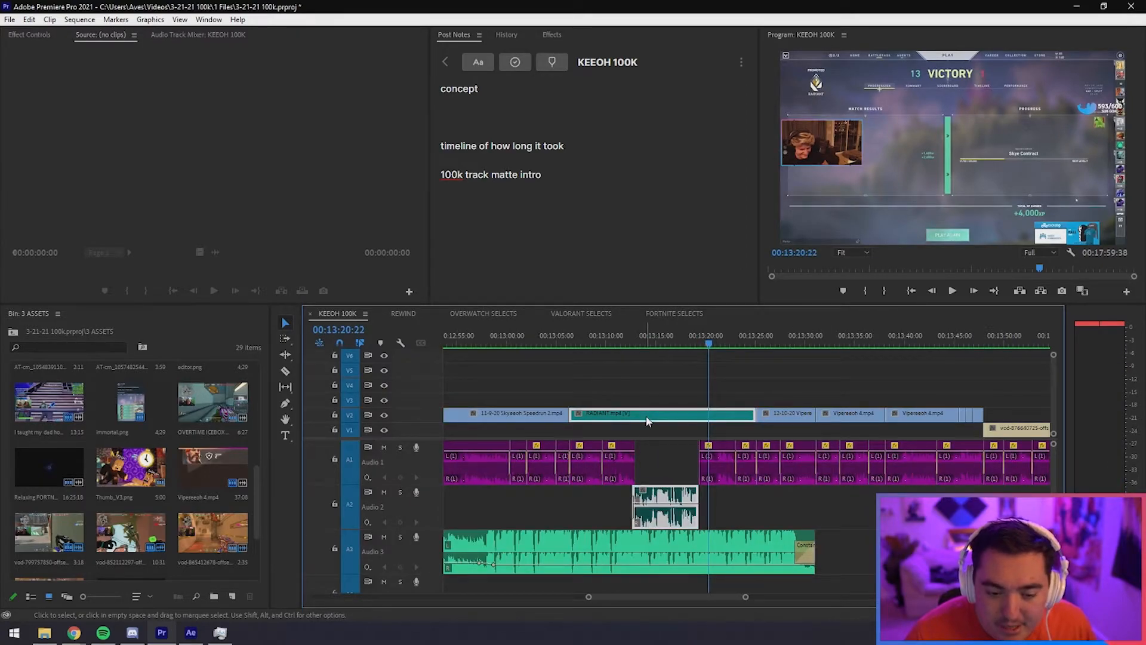
click(674, 393)
drag(744, 389, 587, 418)
click(572, 401)
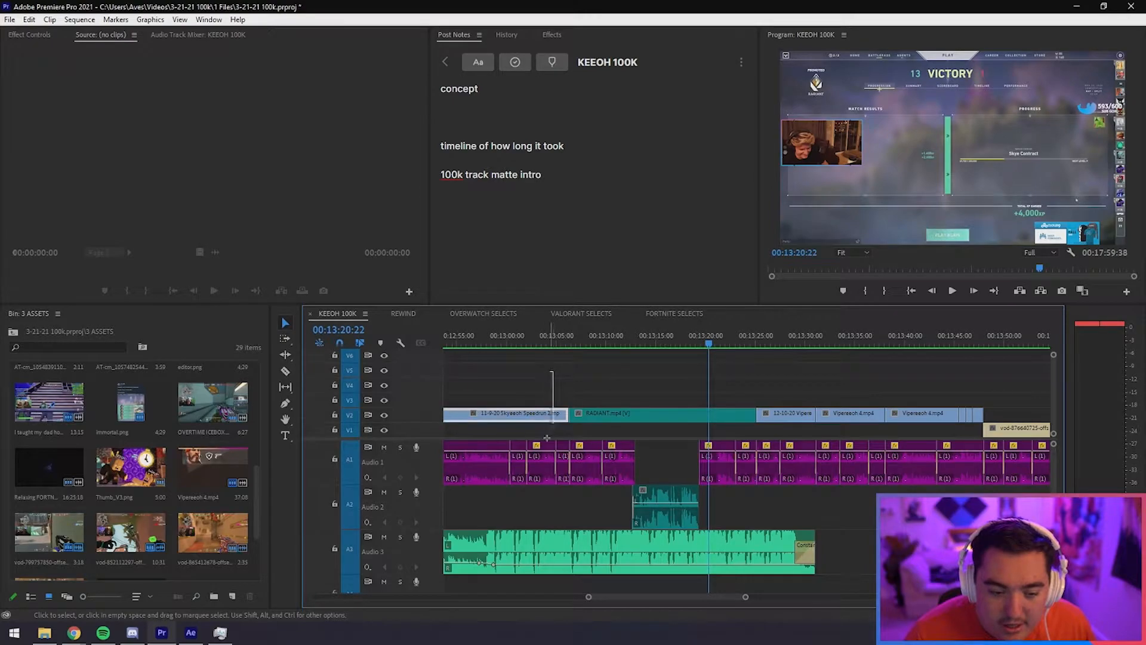
drag(770, 414, 785, 511)
click(625, 360)
drag(653, 370, 693, 428)
click(643, 381)
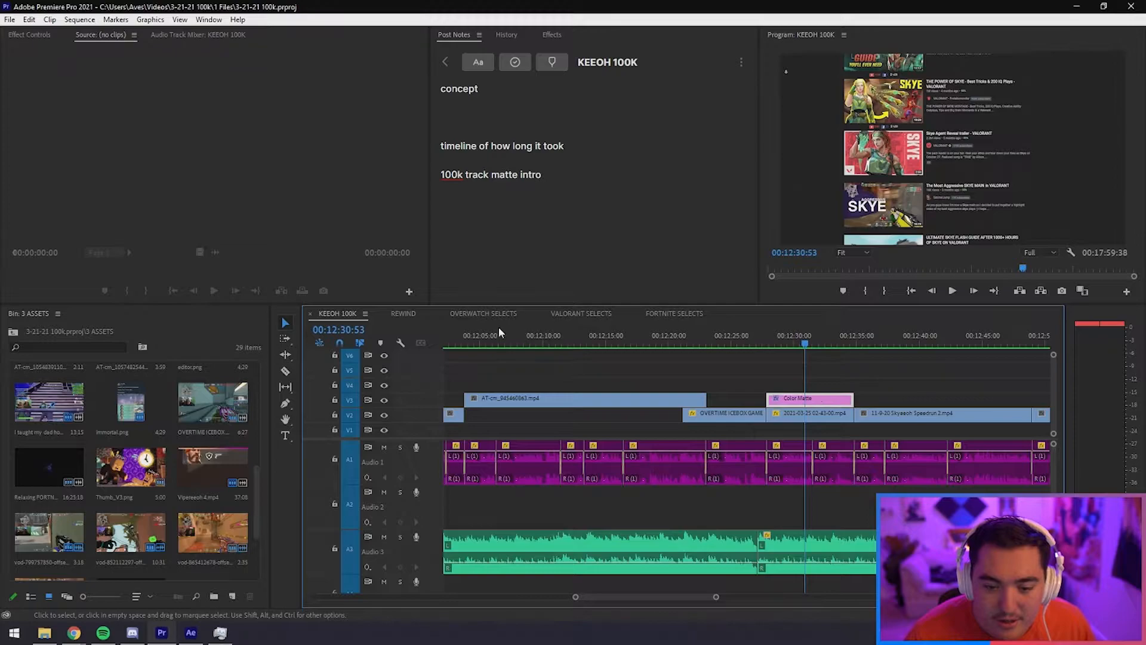
Hide track V3 to check what the Color Matte covers at 00:12:30:53, and show the track again.
click(384, 400)
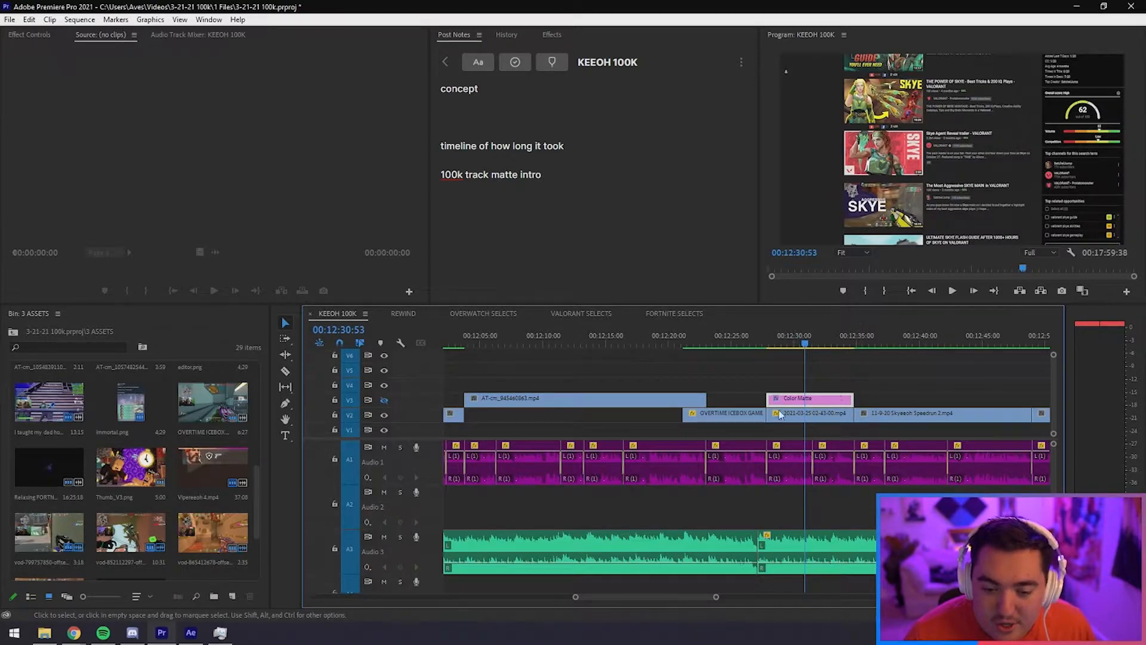
click(384, 401)
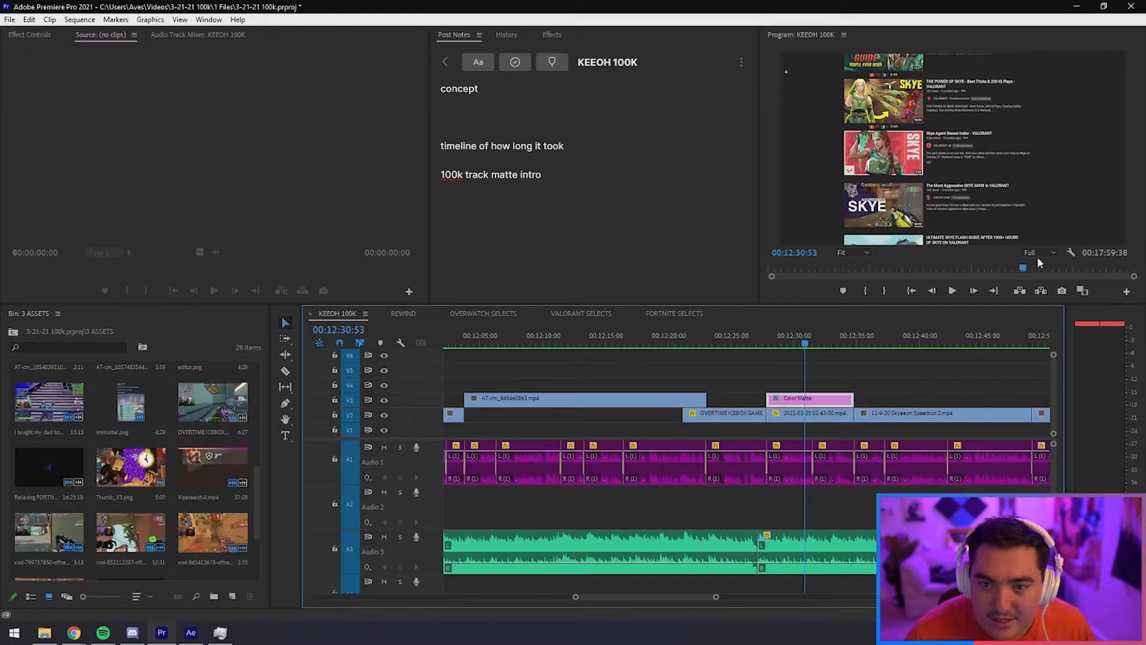
scroll(743, 381, down, 4)
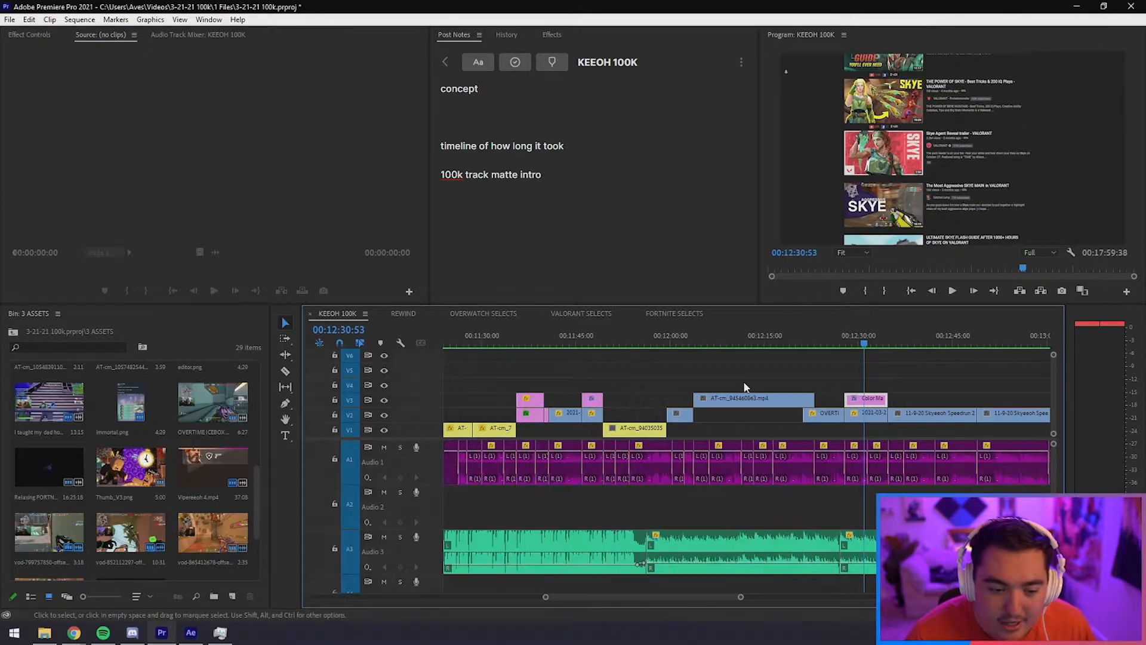
Place the playhead on the editor.png clips at 00:11:37:05 and inspect the tweet frame in the enlarged program view.
click(702, 339)
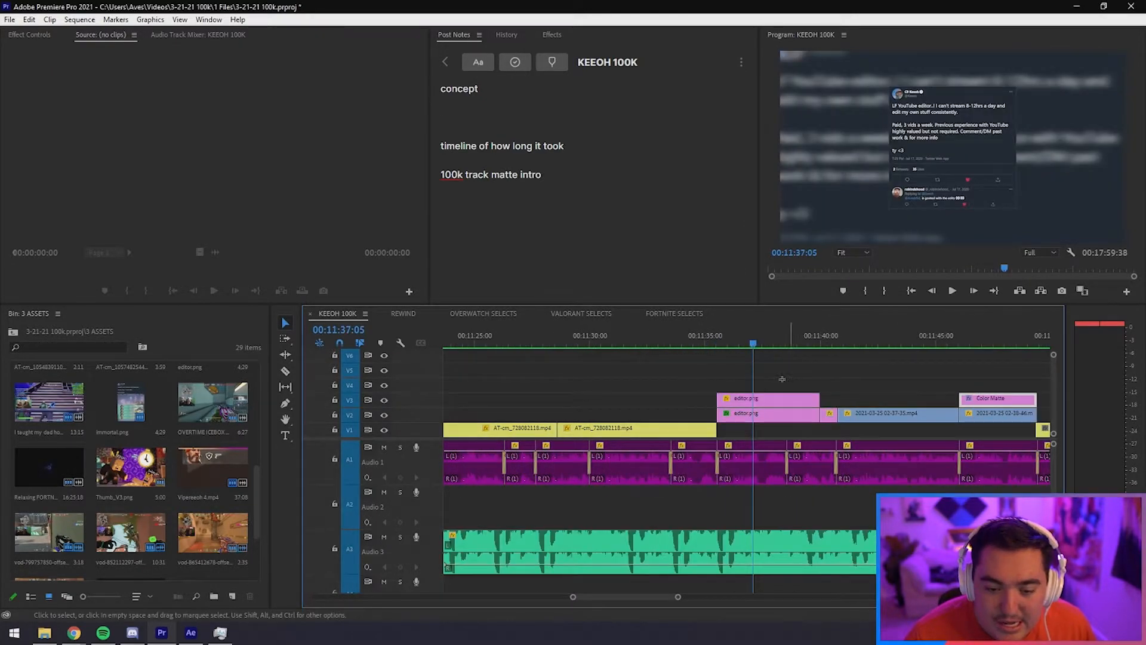
key(grave)
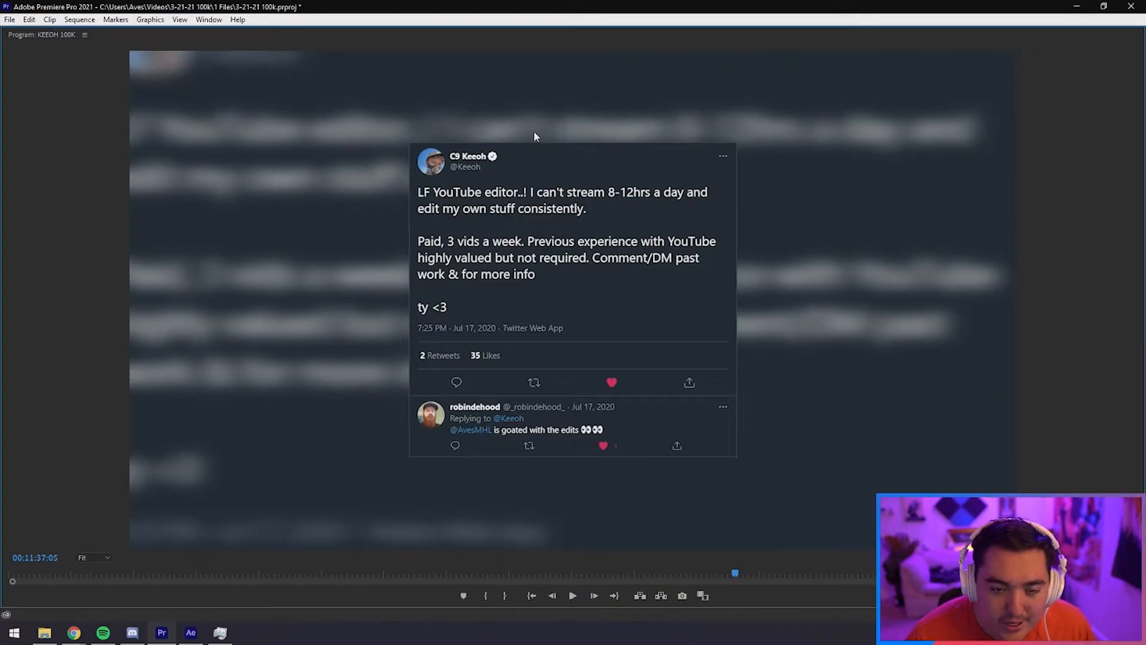
key(grave)
click(782, 371)
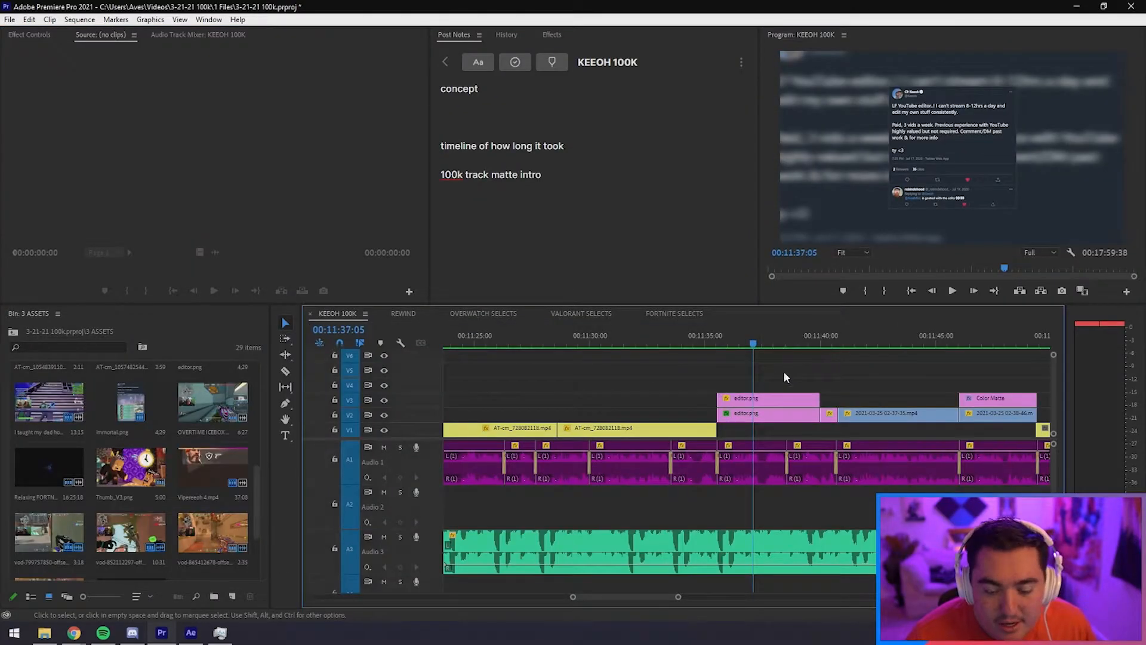
Select the editor.png background copy on V2 and inspect its Camera Blur settings in the effect controls.
click(775, 417)
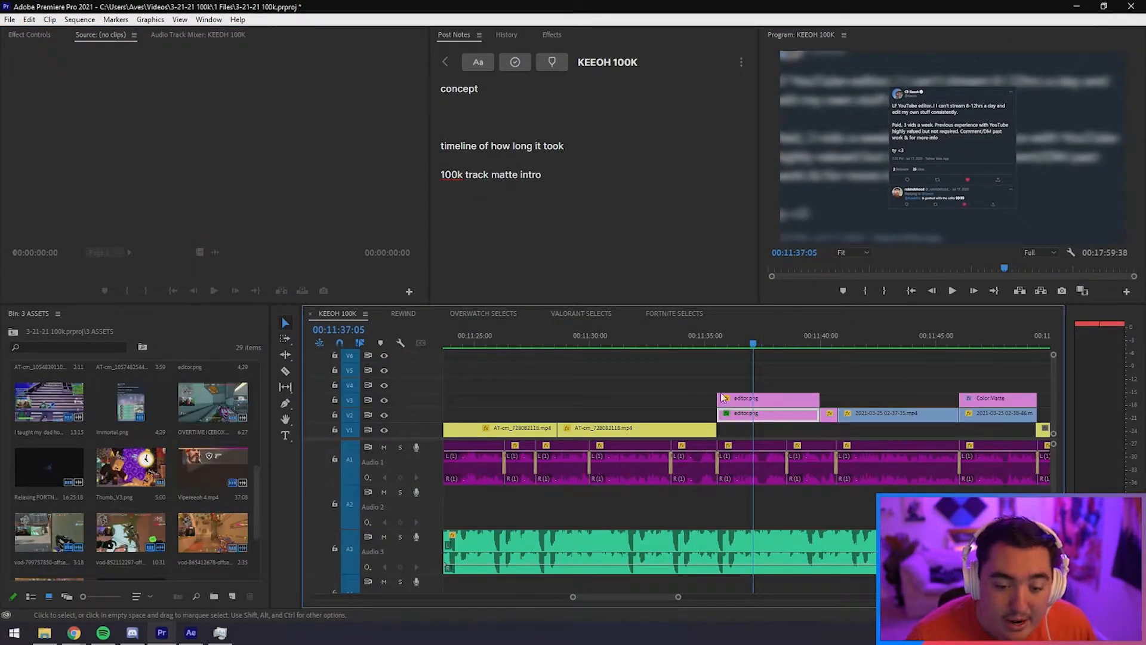
click(31, 34)
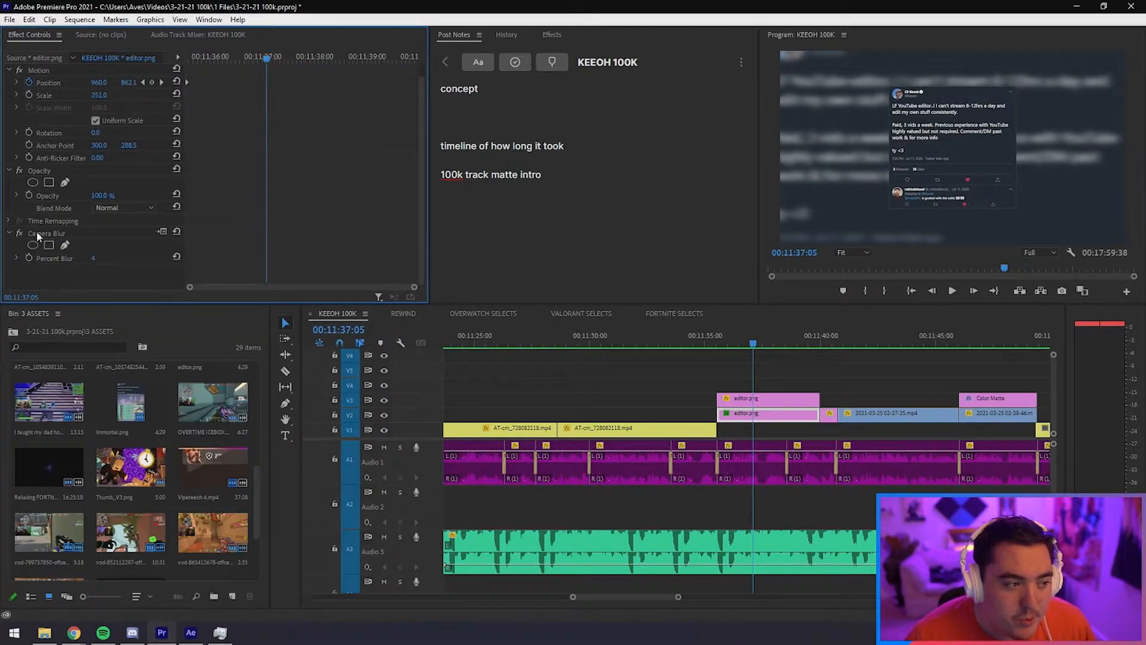
click(37, 233)
click(787, 387)
click(775, 418)
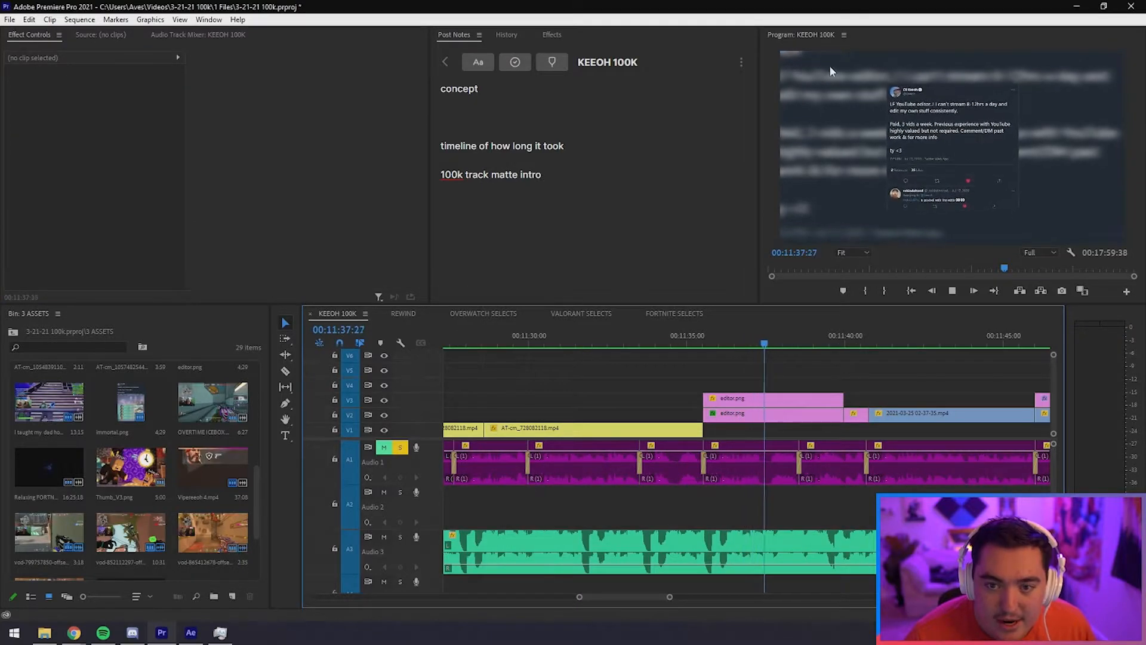
Check the Scale keyframing of the V3 editor.png clip and scrub through its zoom to 00:11:38:17.
key(space)
click(772, 420)
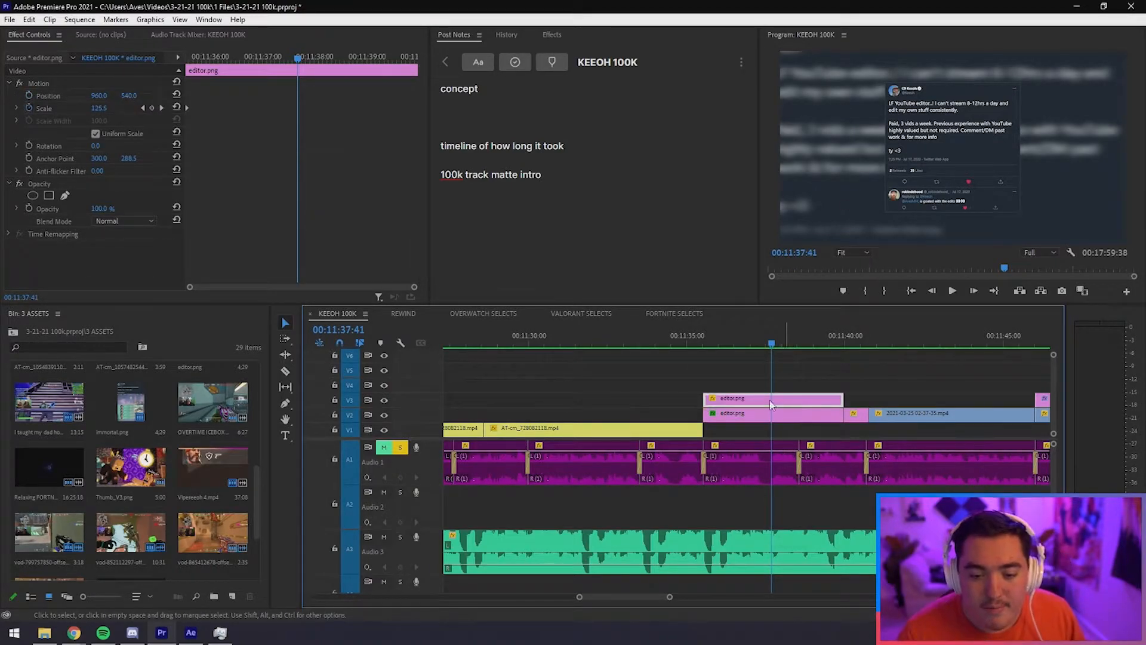
click(716, 368)
click(706, 346)
drag(705, 347, 791, 360)
Locate the immortal.png clips and select the V1 copy at 00:11:04:25 to inspect its Position keyframes and Camera Blur.
key(minus)
key(minus)
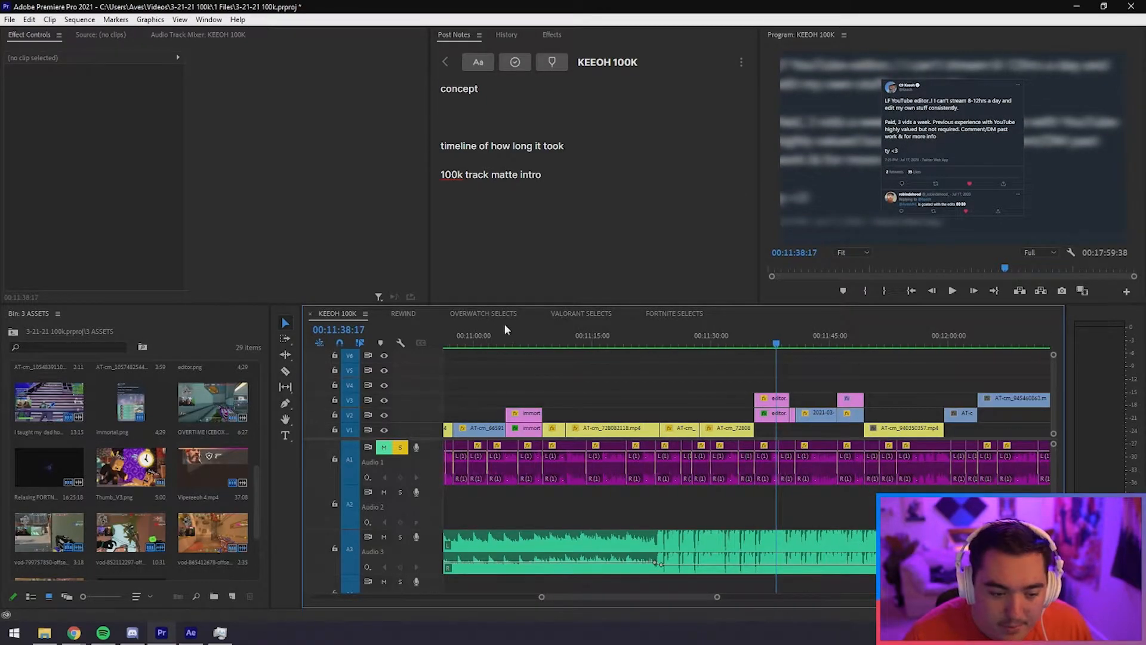
click(511, 344)
key(equal)
key(equal)
key(equal)
drag(747, 333, 745, 367)
click(747, 428)
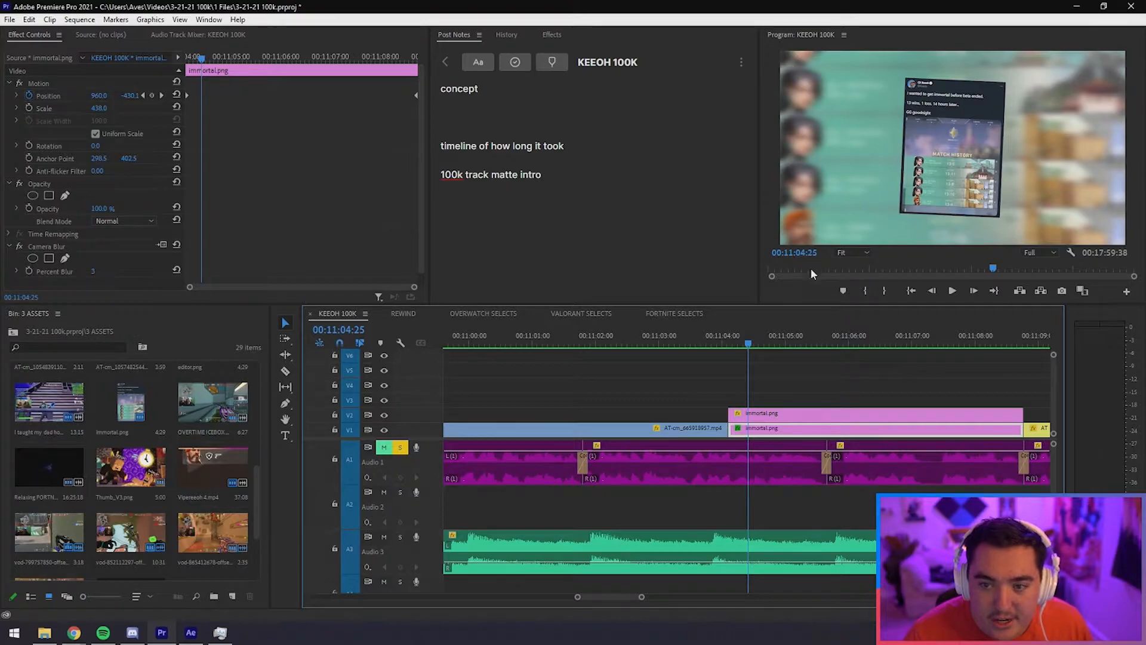
Scrub to 00:11:06:08 and select the V2 immortal.png clip to inspect its Scale and Rotation keyframing.
drag(755, 328, 857, 382)
click(926, 388)
click(913, 413)
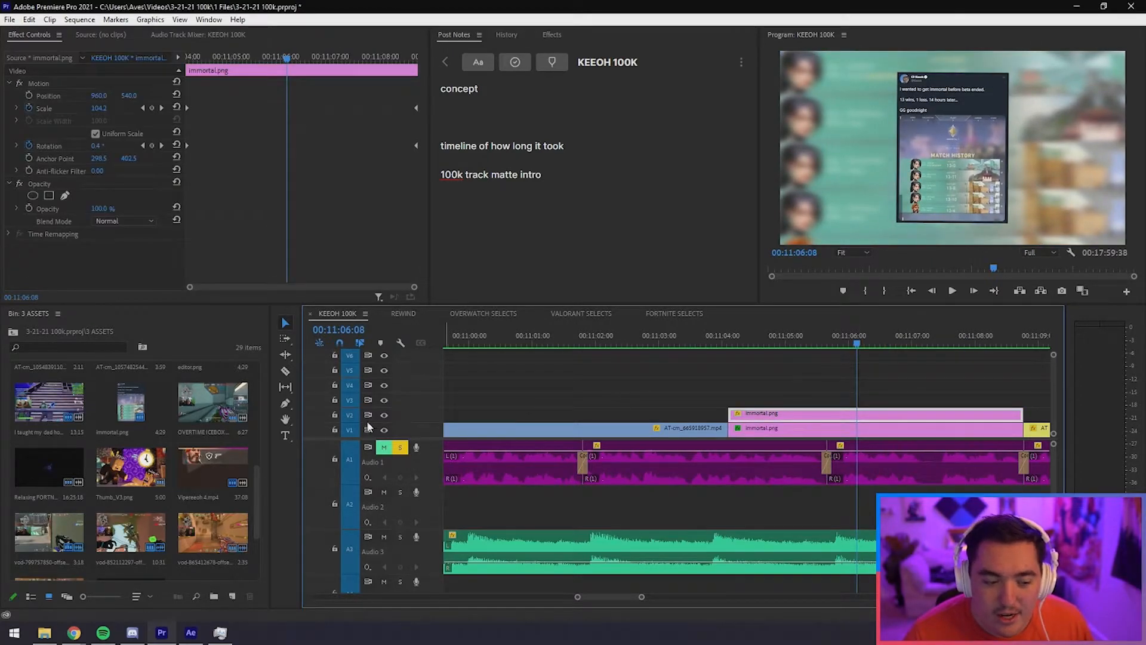
Try a copy of immortal.png on V3 with its Motion reset, and delete the copy.
drag(806, 414, 806, 398)
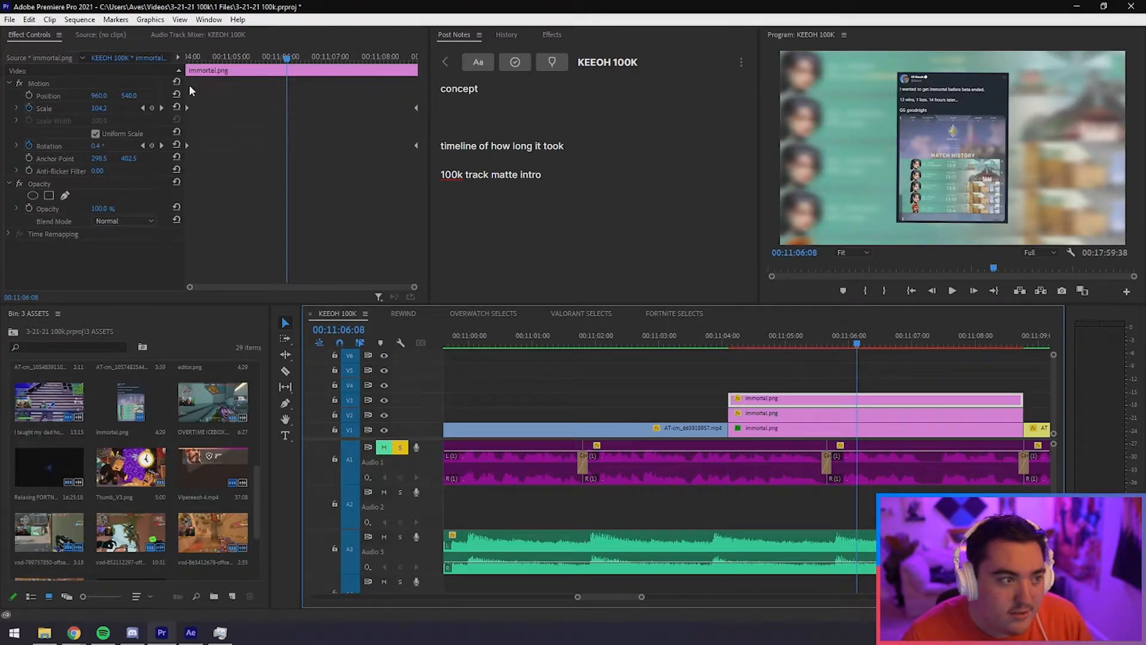
click(176, 82)
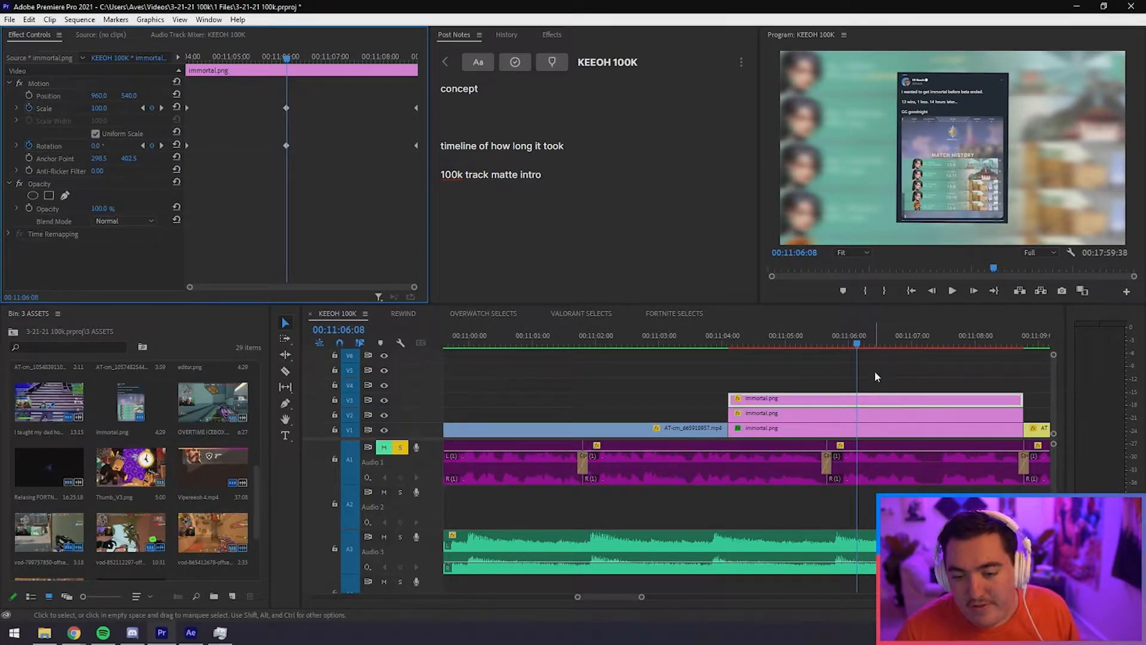
key(Delete)
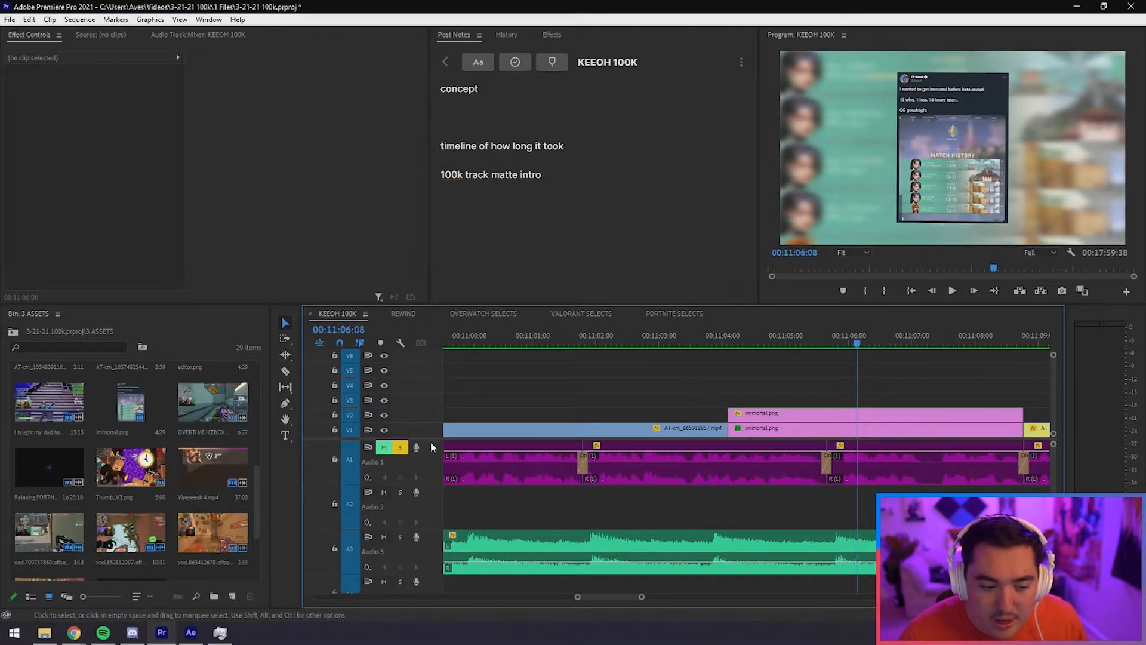
Compare immortal.png with its V1 background hidden and shown, and check the composite at 00:11:05:58.
click(384, 430)
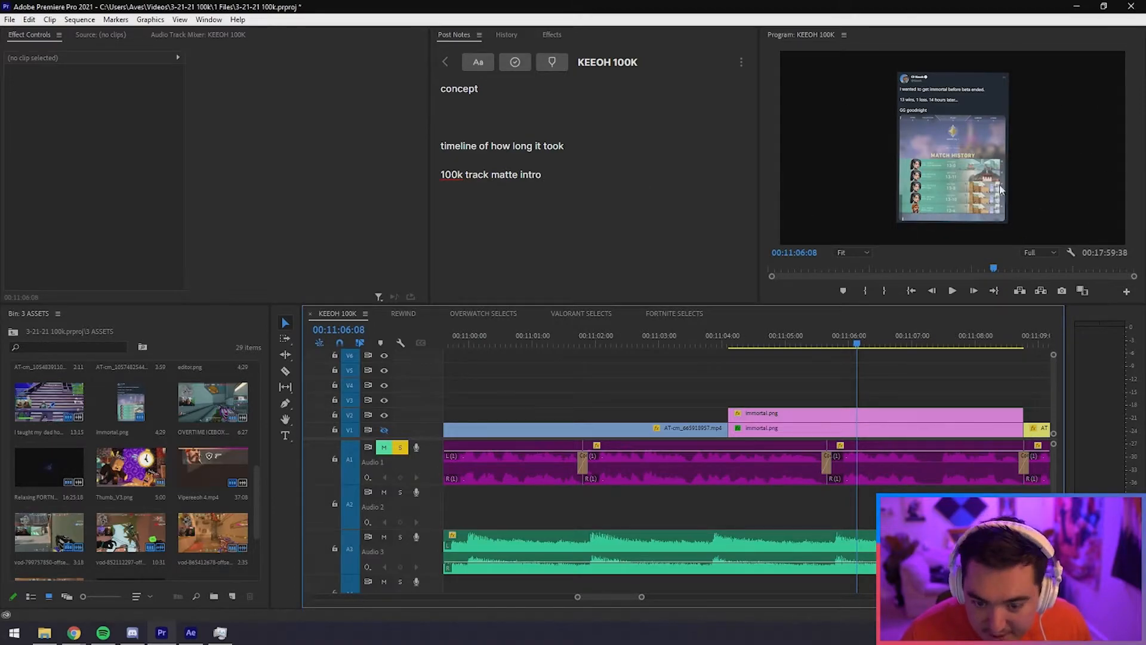
click(383, 429)
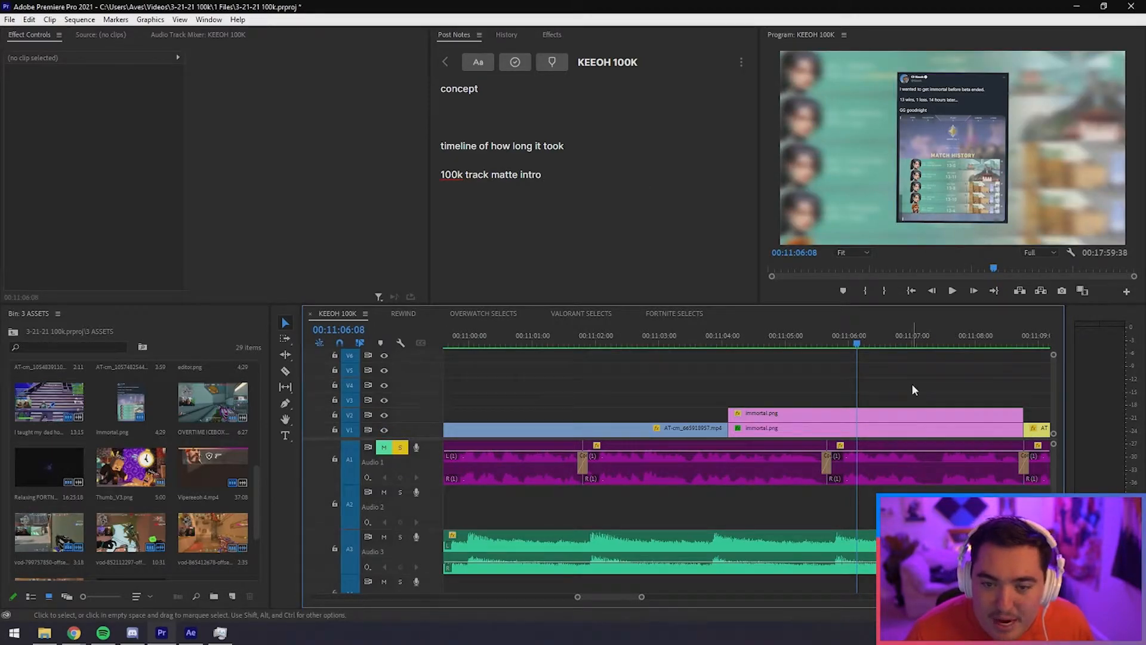
drag(906, 387, 883, 413)
drag(856, 335, 846, 370)
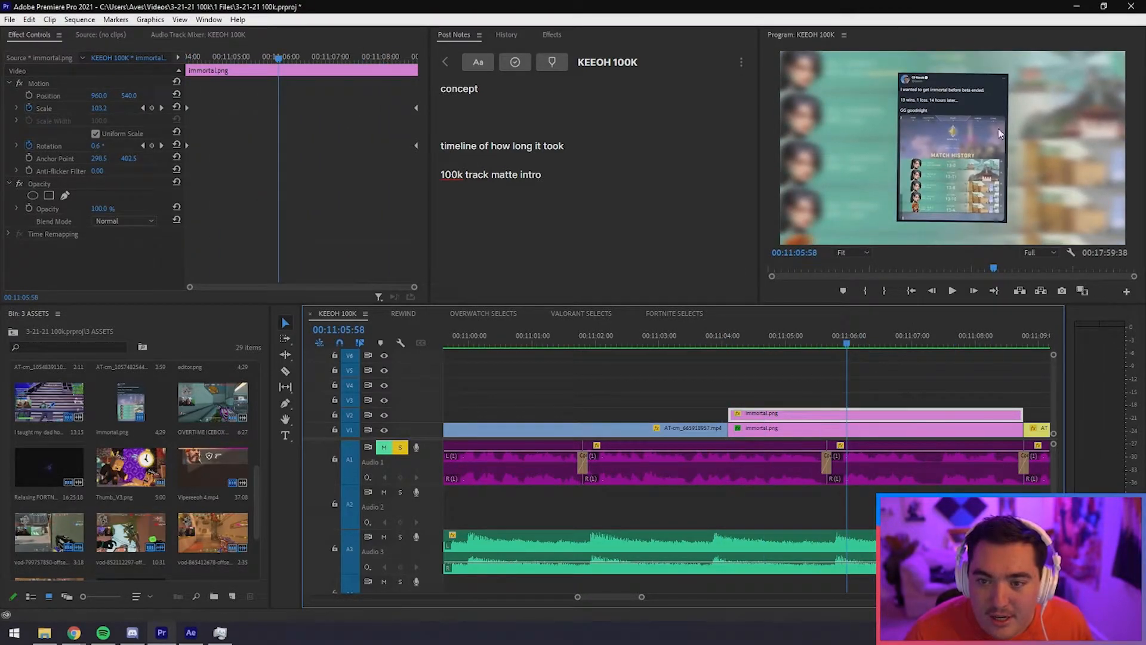
key(grave)
key(grave)
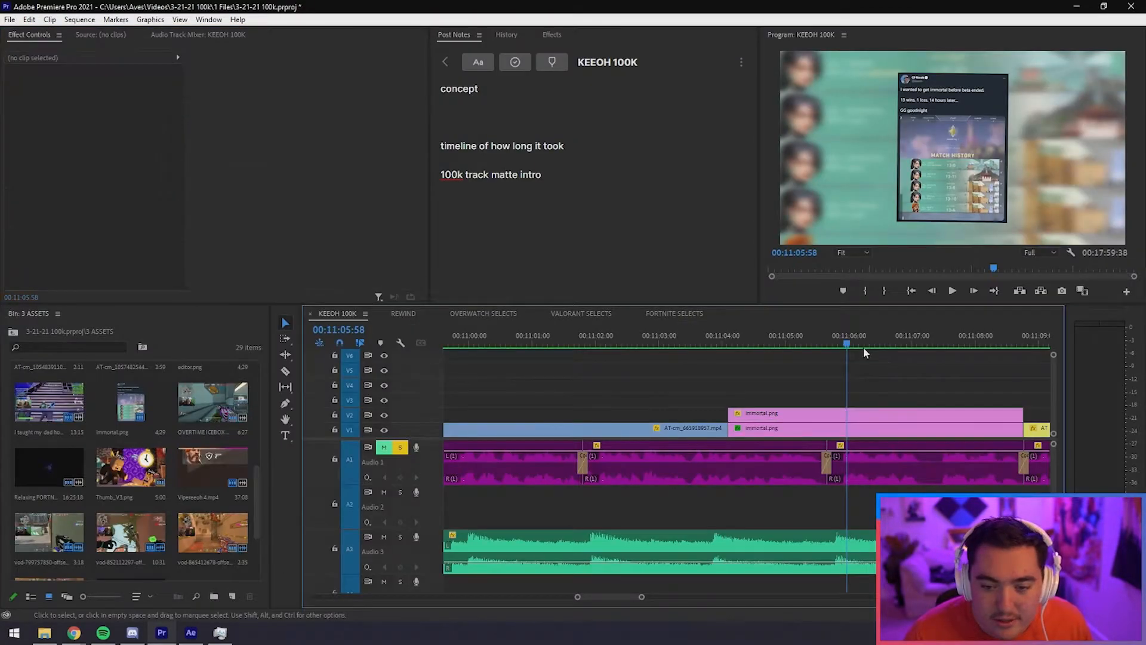
Return the playhead to the start of the KEEOH 100K sequence.
key(minus)
key(minus)
key(minus)
key(minus)
key(minus)
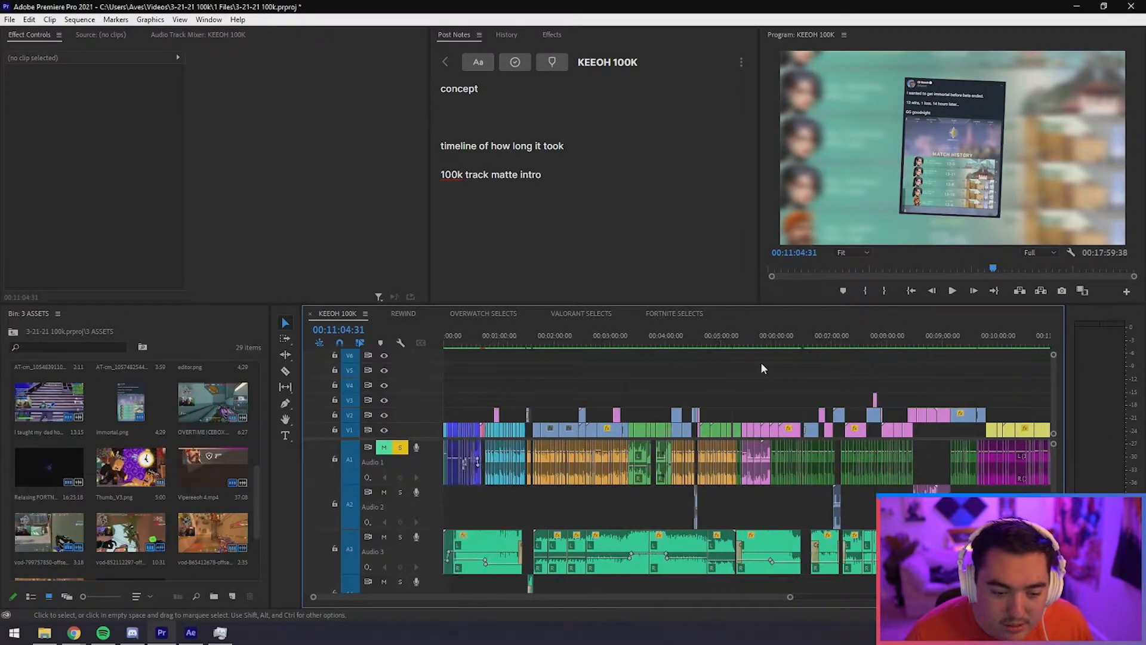
key(Home)
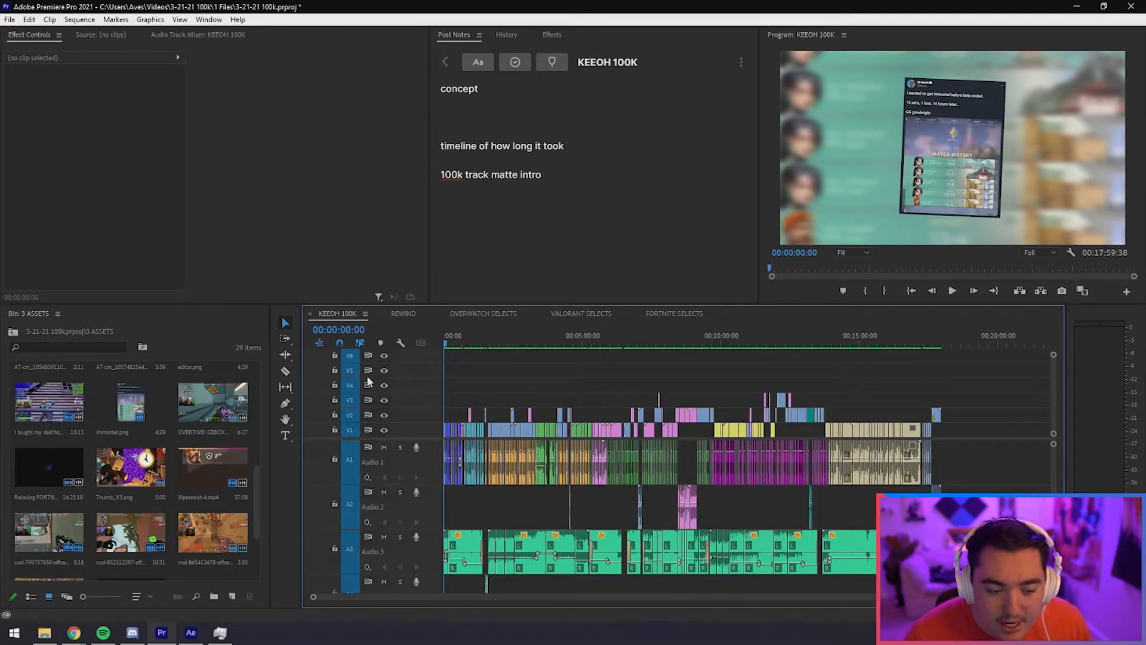
Examine how the color-coded sections, voice-over gaps and music cuts are laid out from the opening to about 00:07:25.
key(equal)
key(equal)
key(equal)
click(399, 447)
click(383, 447)
scroll(694, 531, down, 3)
key(minus)
scroll(610, 500, down, 2)
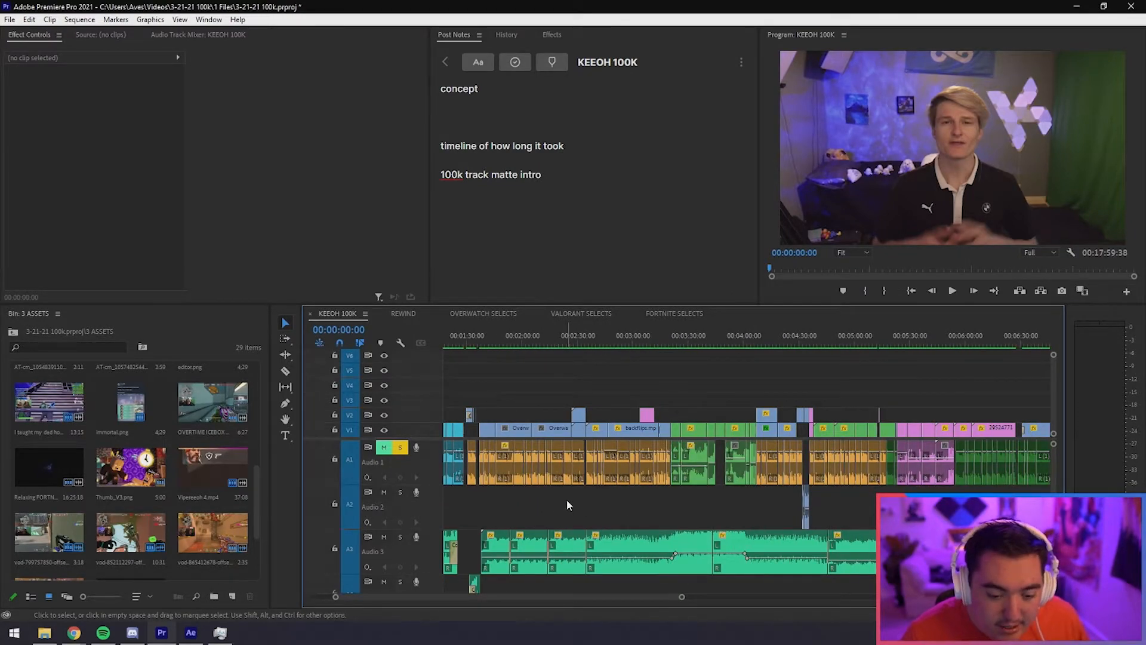
key(equal)
key(equal)
key(minus)
key(minus)
scroll(660, 524, down, 2)
key(equal)
key(equal)
key(equal)
key(minus)
key(minus)
scroll(710, 527, down, 1)
scroll(693, 513, up, 5)
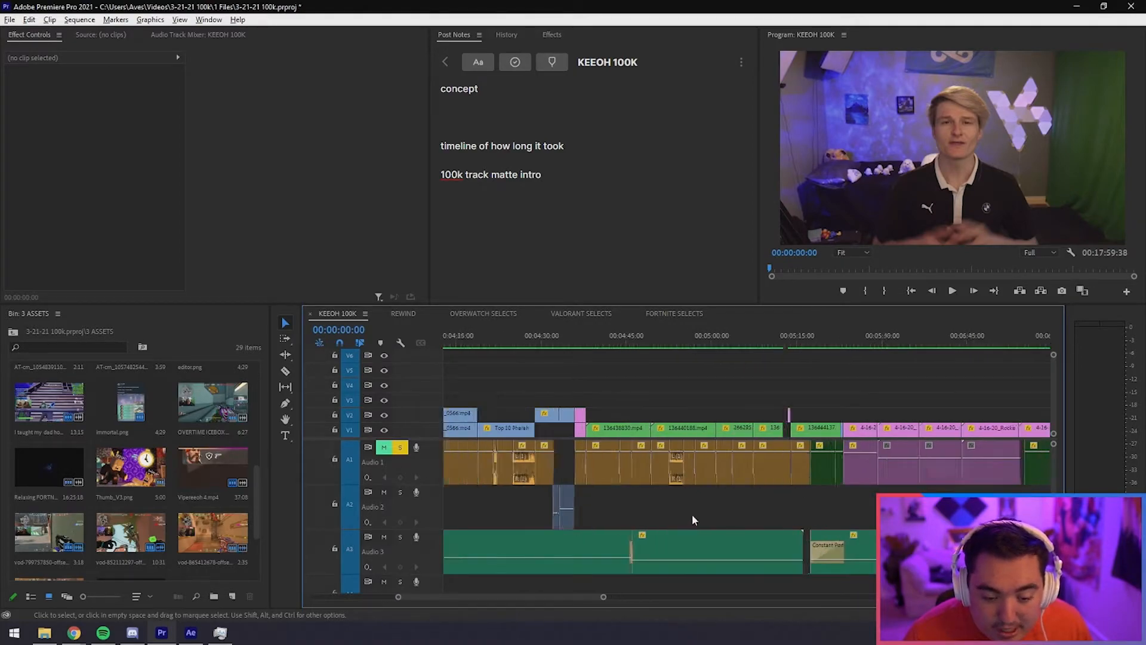
key(minus)
scroll(685, 510, down, 5)
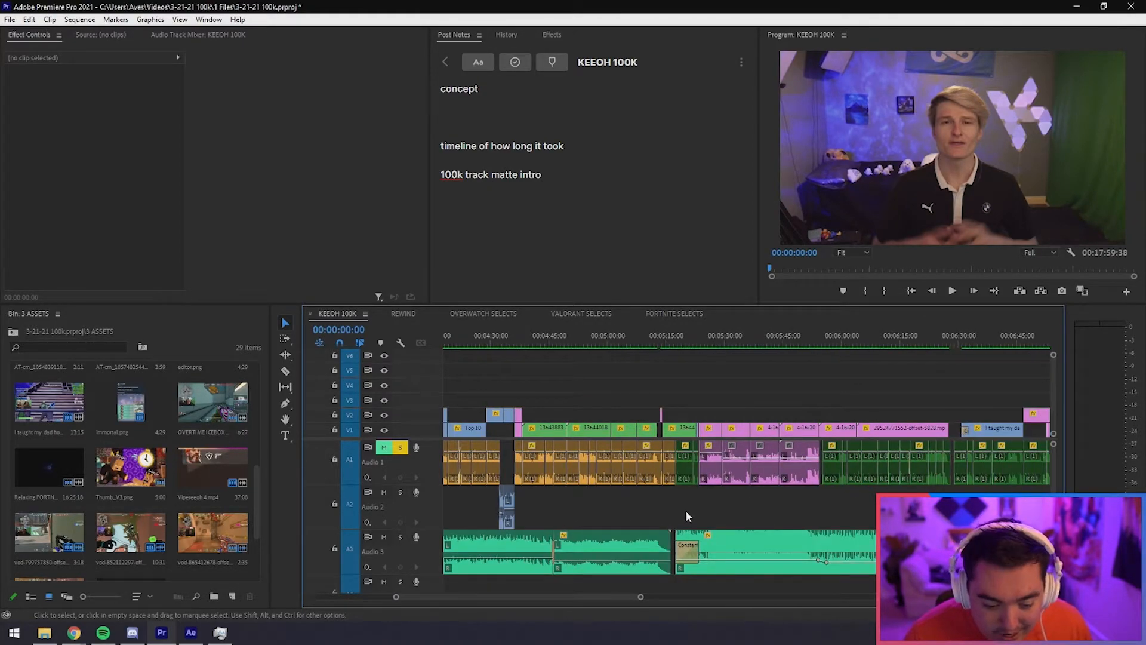
scroll(710, 514, down, 2)
scroll(718, 515, up, 3)
scroll(718, 515, down, 2)
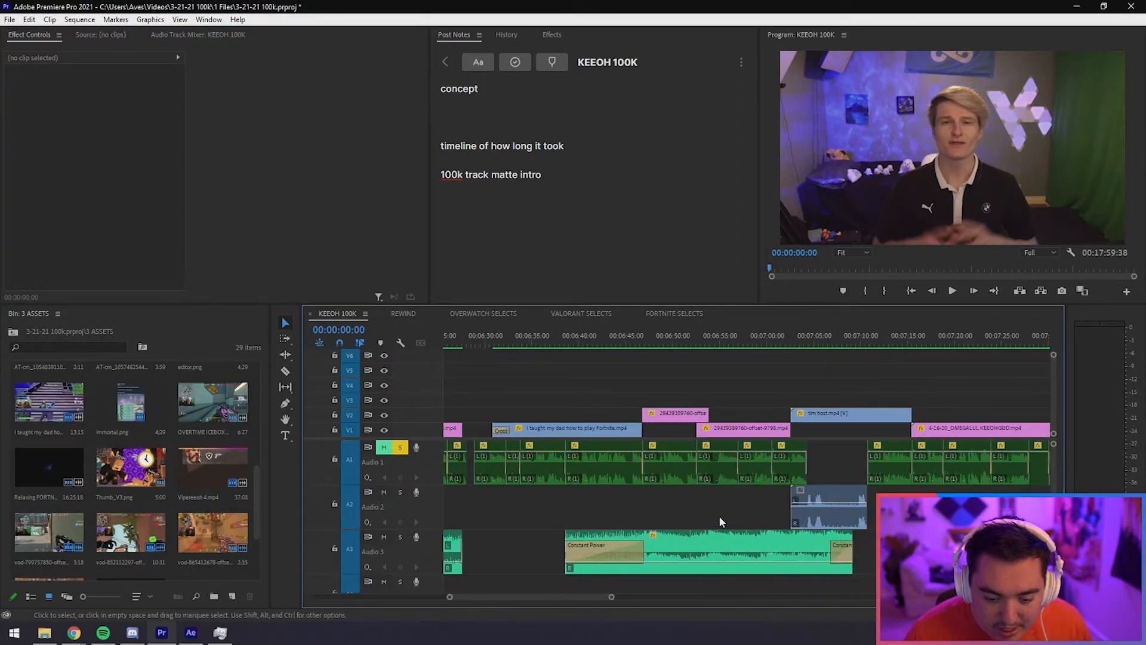
Locate the 100k Linked Comp 02 intro clip on V1 and inspect its 100K title frame at 00:00:41:11.
key(backslash)
click(464, 342)
key(equal)
key(equal)
key(equal)
key(equal)
key(equal)
click(774, 338)
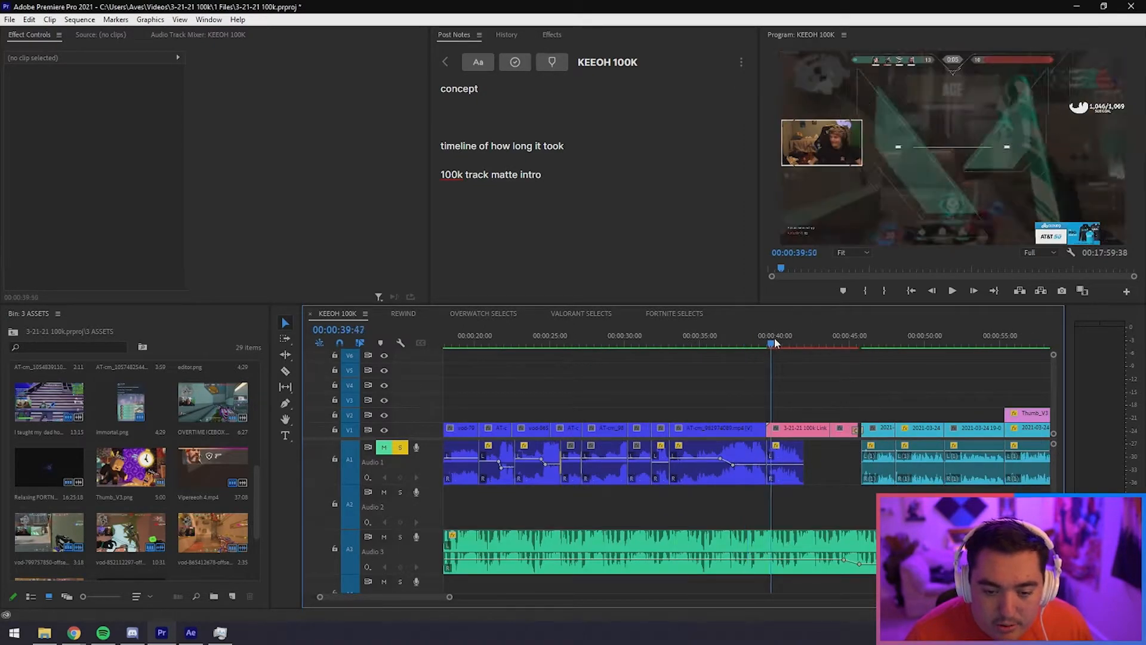
scroll(818, 386, up, 2)
drag(721, 345, 750, 347)
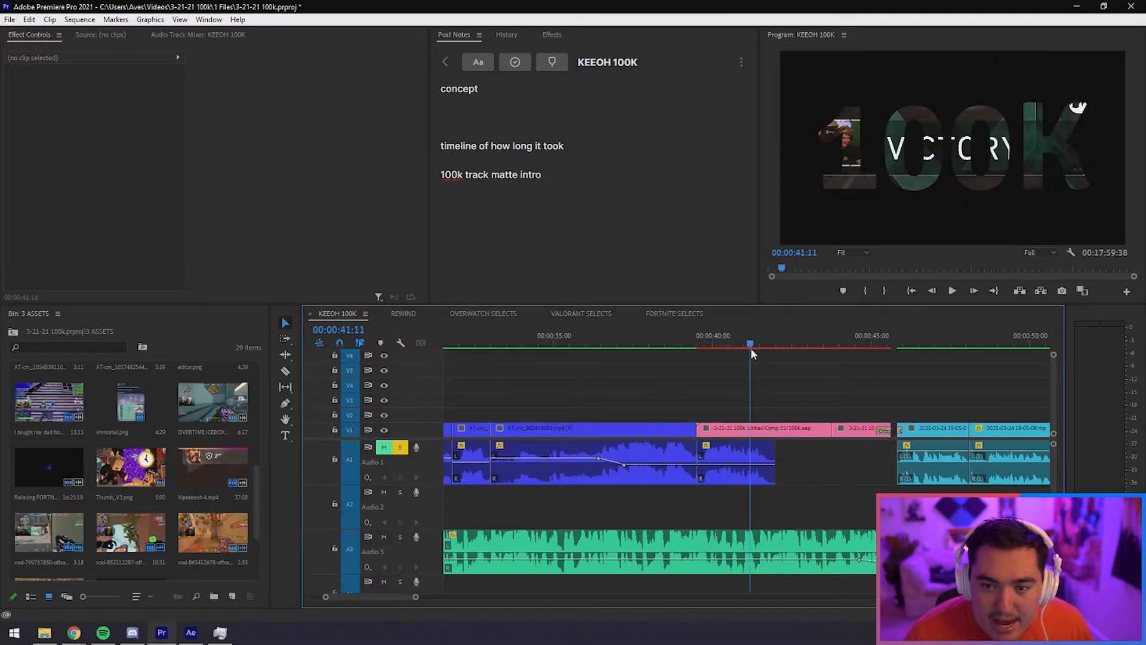
key(grave)
key(grave)
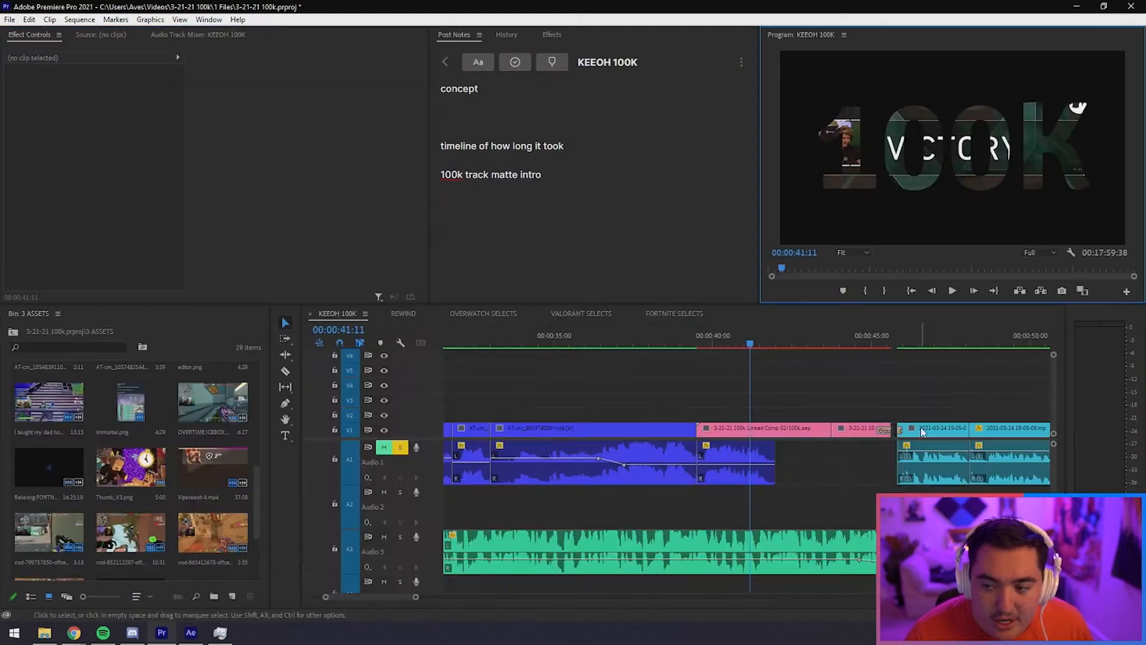
Play the 100K title intro and move the playhead back to where the linked comp begins.
click(692, 337)
key(space)
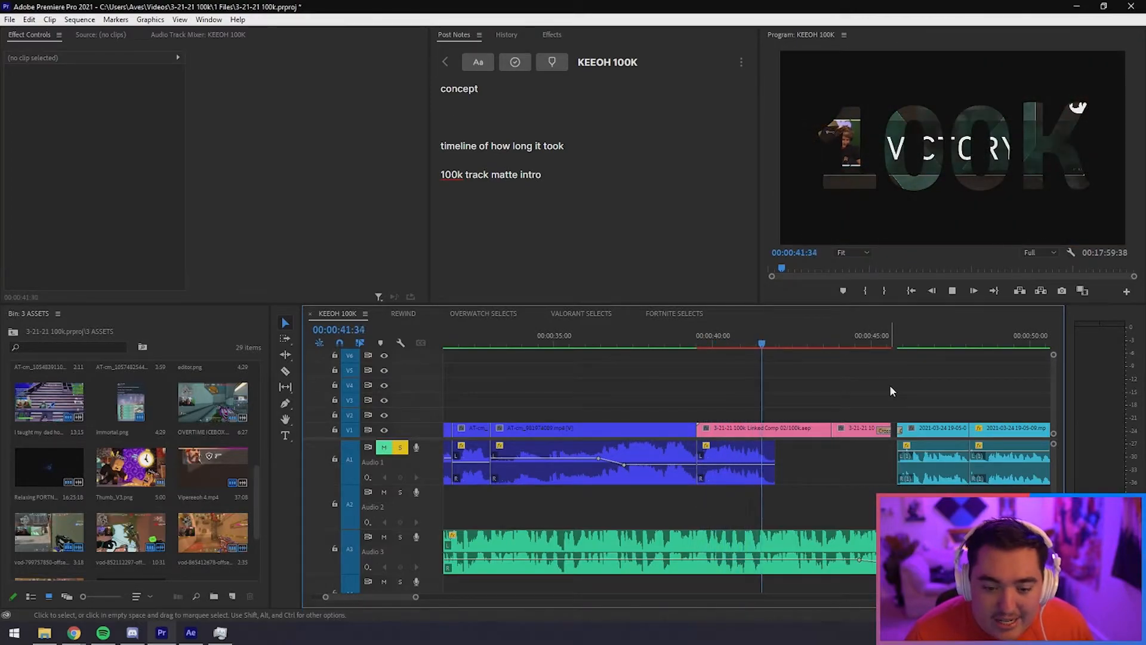
key(space)
drag(835, 345, 697, 345)
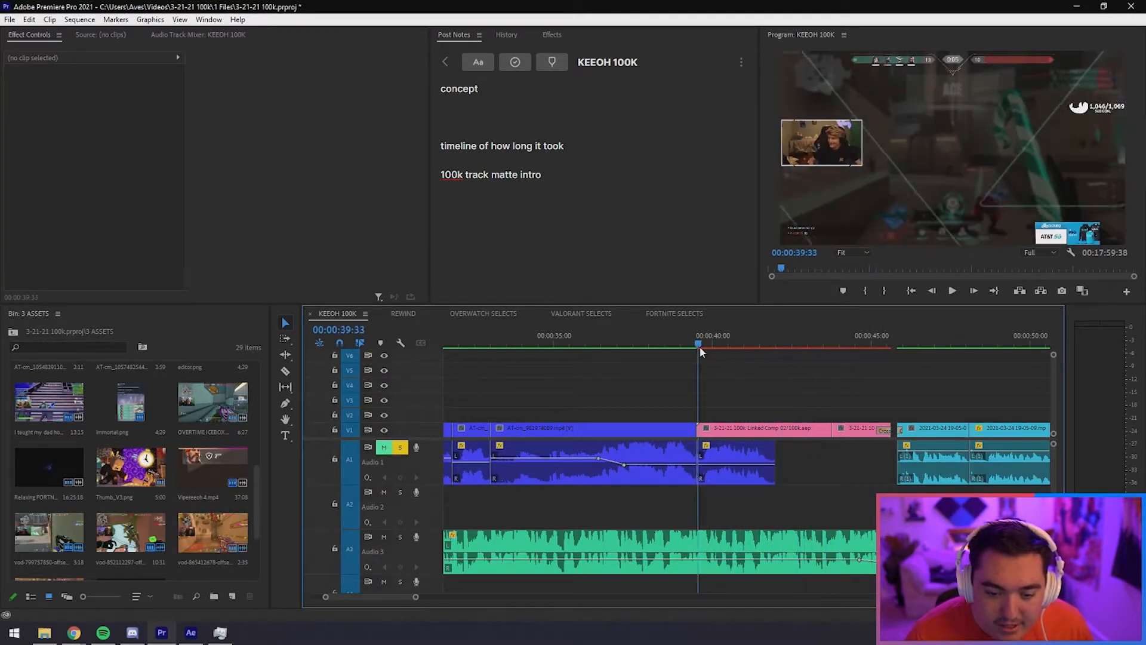
double_click(809, 431)
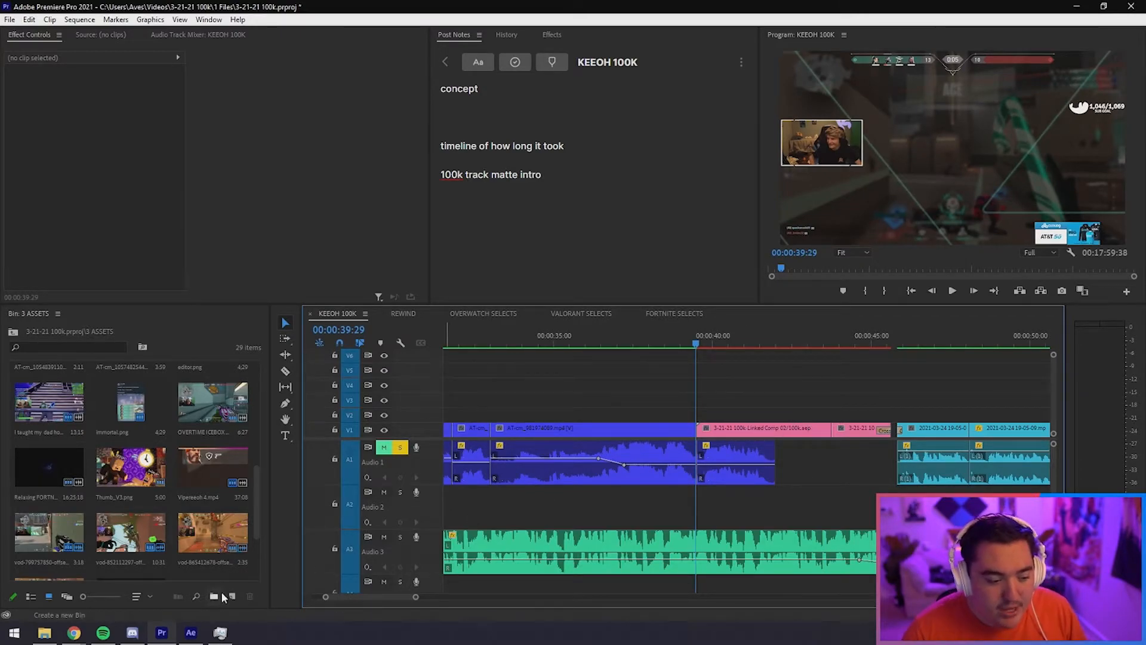
Switch to After Effects, check the track matte options of the bottom AT-cm_981974089.mp4 layer, and preview the comp.
key(alt+Tab)
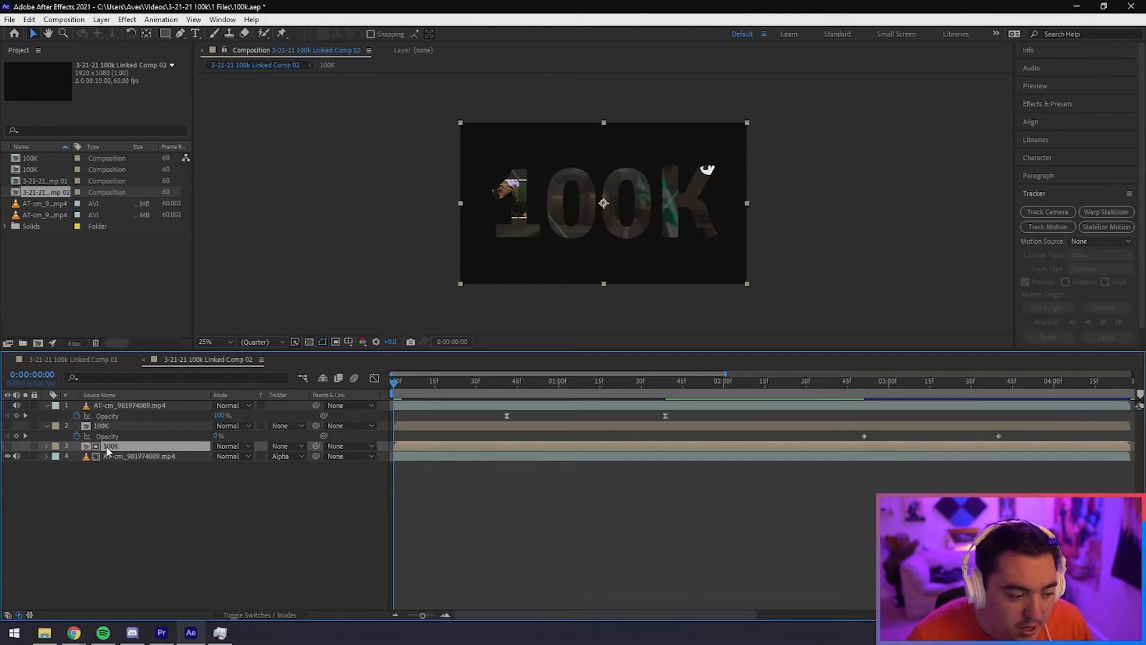
click(114, 457)
click(286, 455)
click(244, 525)
click(252, 615)
click(253, 615)
click(285, 456)
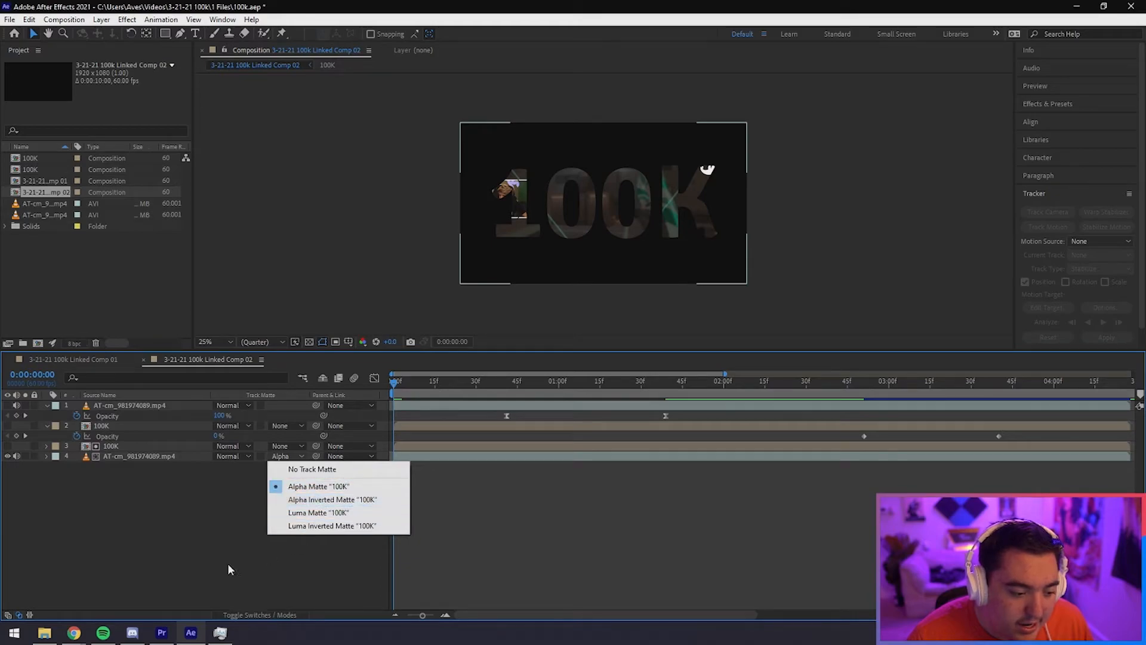
click(265, 557)
key(space)
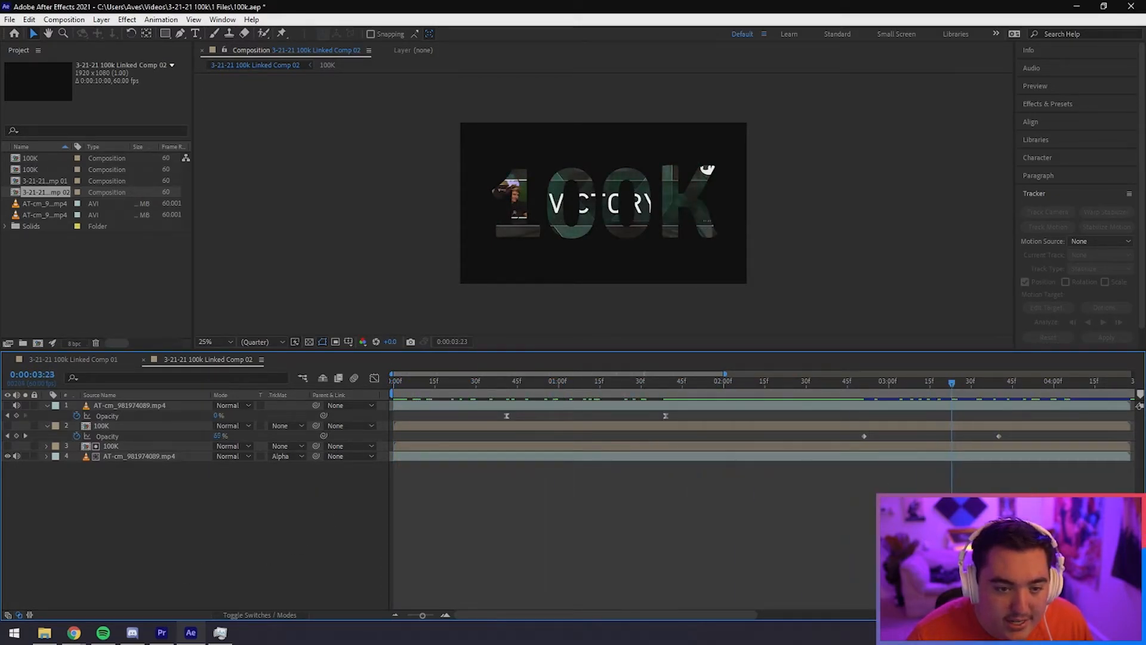
key(space)
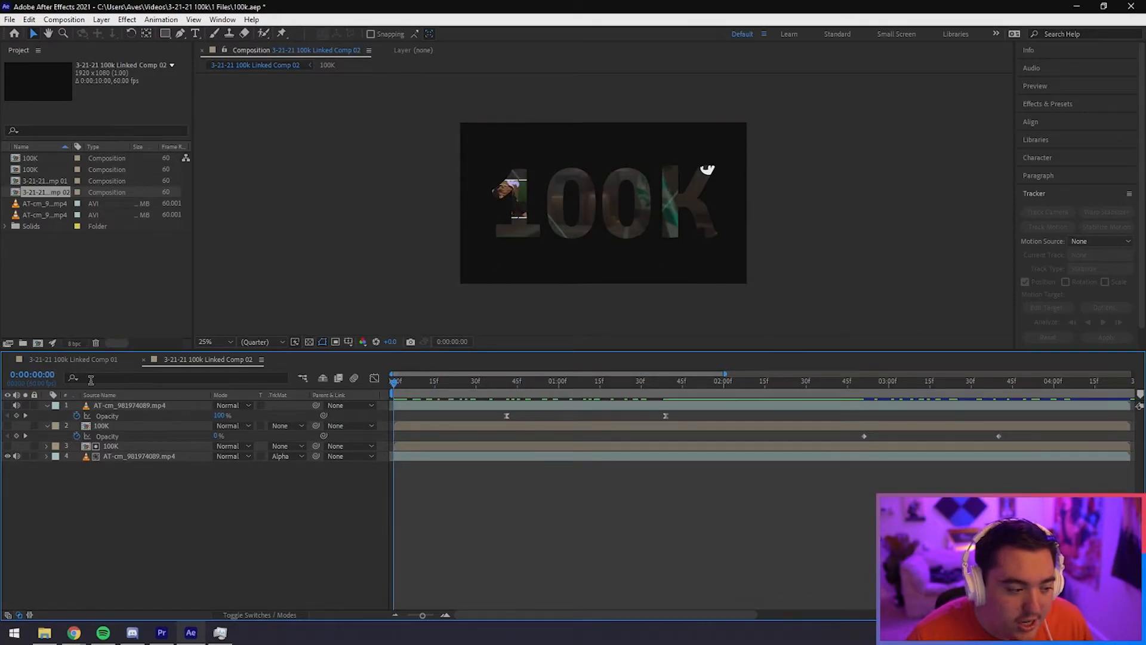
Make the top AT-cm_981974089.mp4 layer visible and scrub through its Opacity fade to 0:00:01:44.
click(9, 406)
click(131, 407)
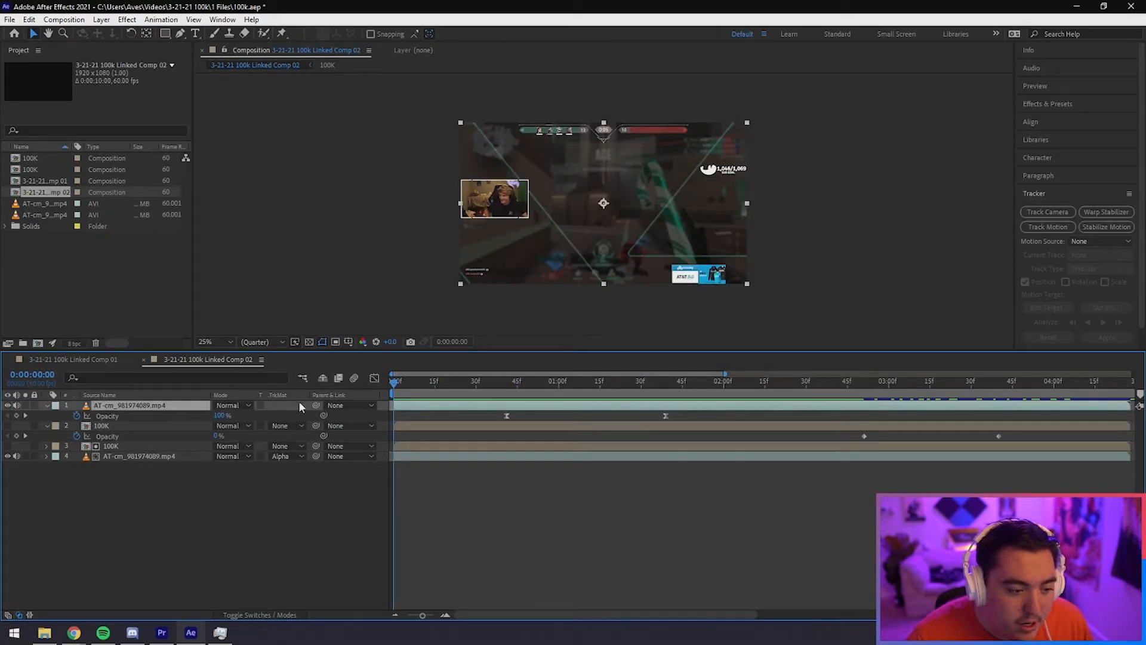
drag(397, 382, 681, 399)
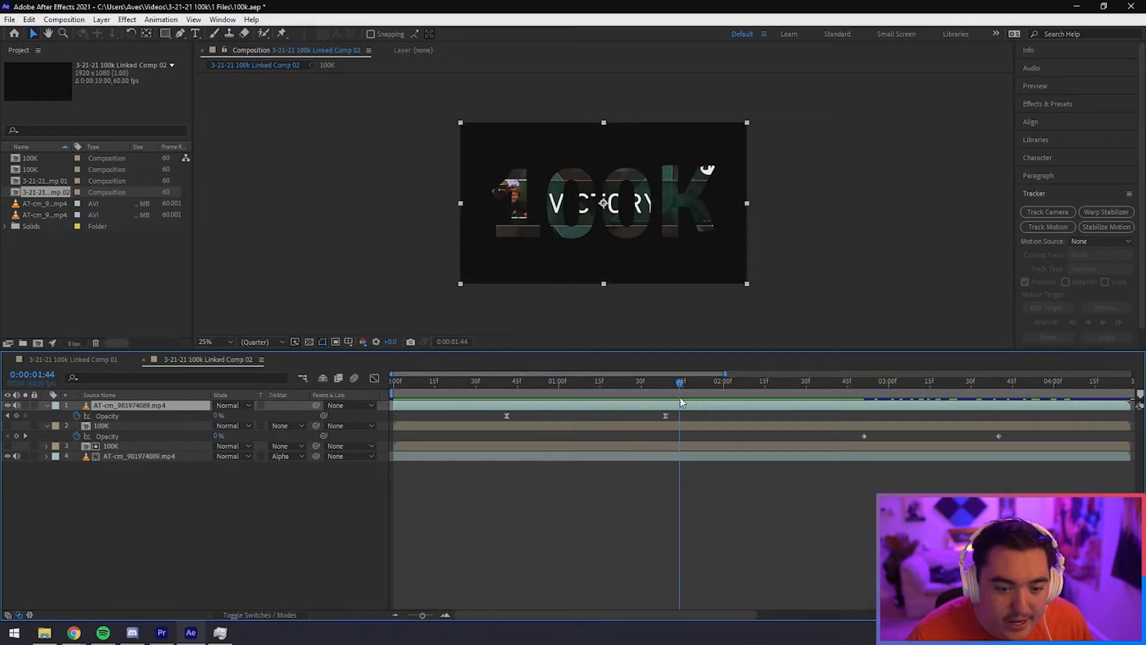
Examine how the lower 100K layer and the alpha-matted AT-cm_981974089.mp4 layer beneath it form the title.
drag(591, 392, 684, 394)
click(626, 491)
drag(588, 448, 149, 447)
drag(134, 486, 111, 446)
click(645, 416)
Scrub past the upper 100K layer's Opacity keyframes to about 0:00:04:11 and preview the comp.
drag(695, 379, 819, 393)
drag(1027, 392, 1034, 387)
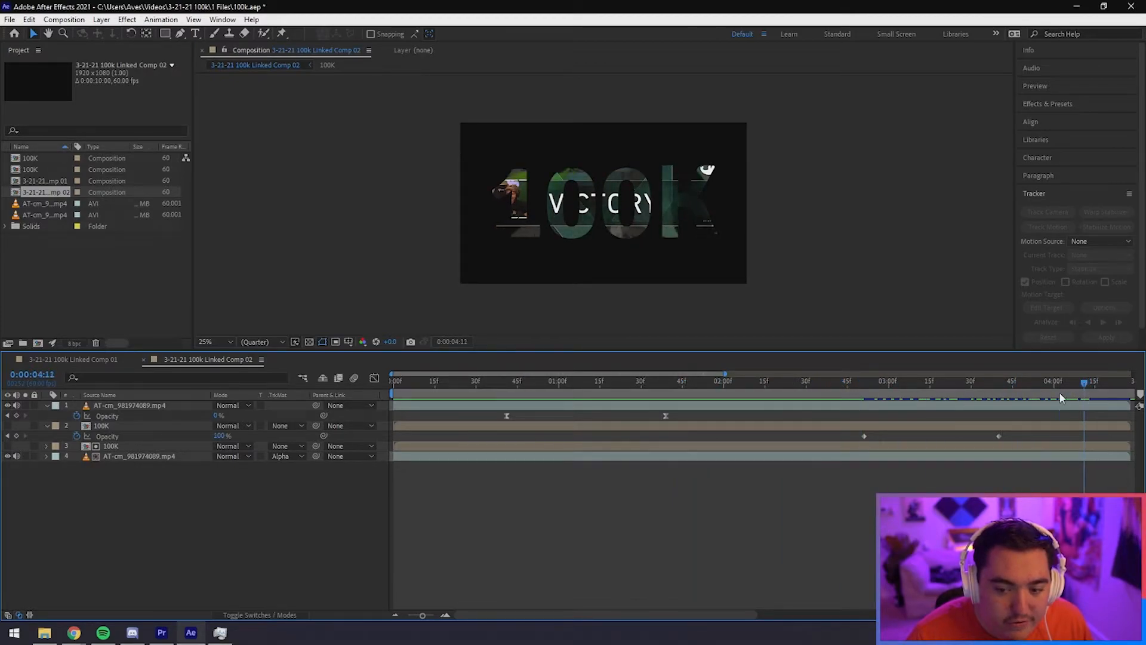
key(space)
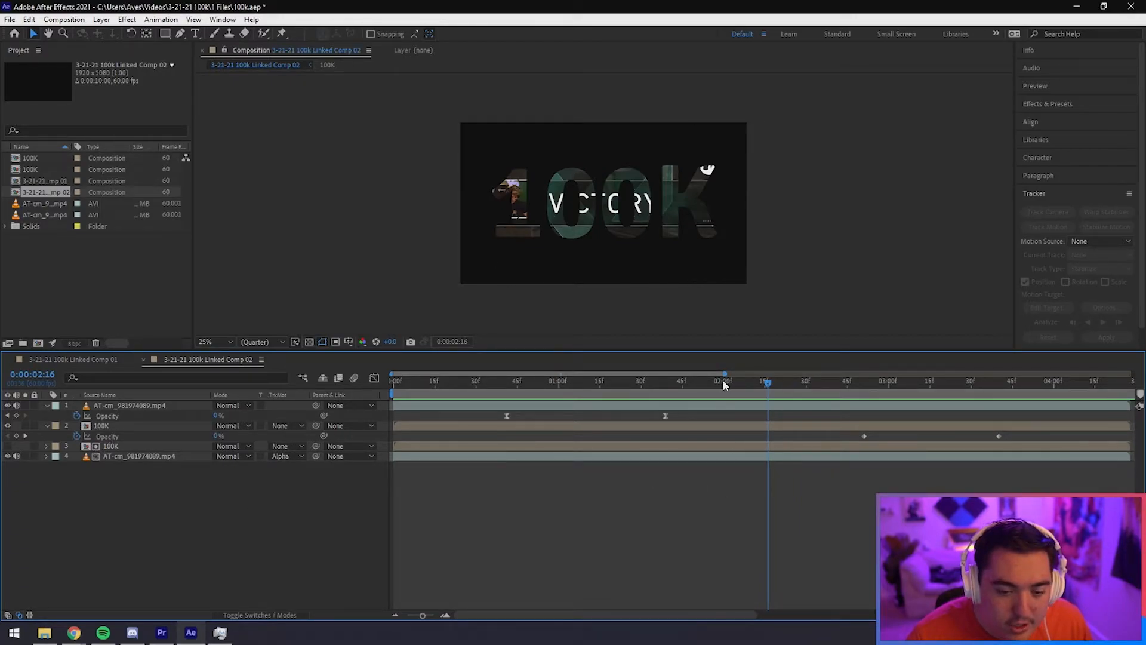
drag(820, 393, 817, 393)
drag(818, 383, 1065, 429)
Switch to Premiere Pro and place the playhead at 00:00:39:50, where the 100k linked comp begins on V1.
click(161, 632)
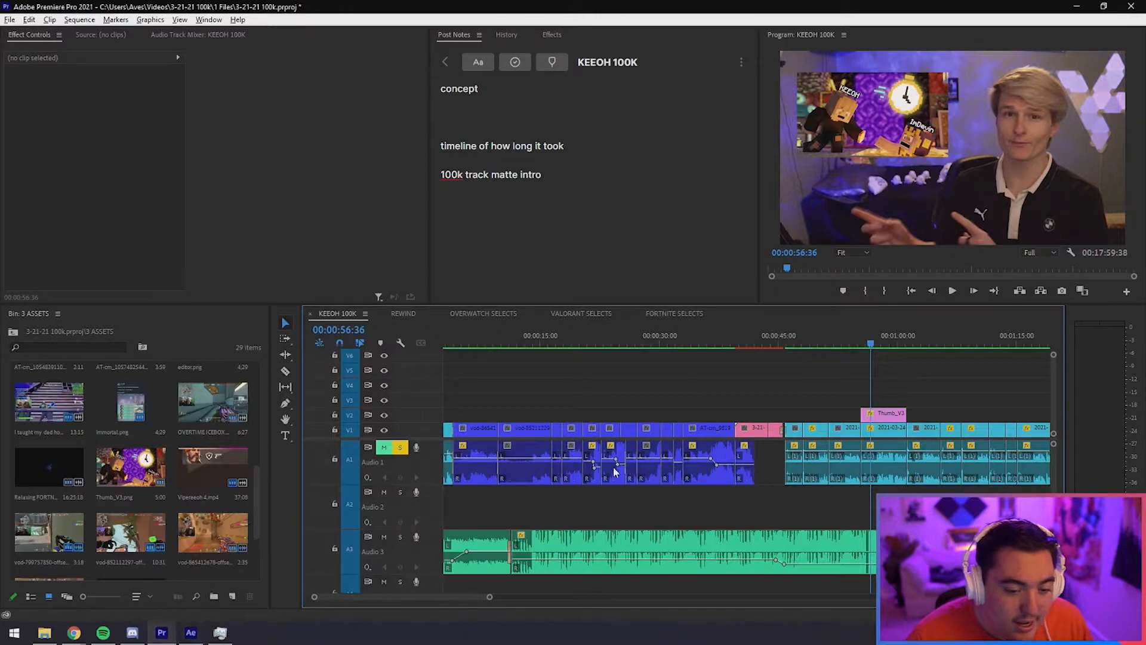
click(632, 337)
scroll(653, 408, up, 3)
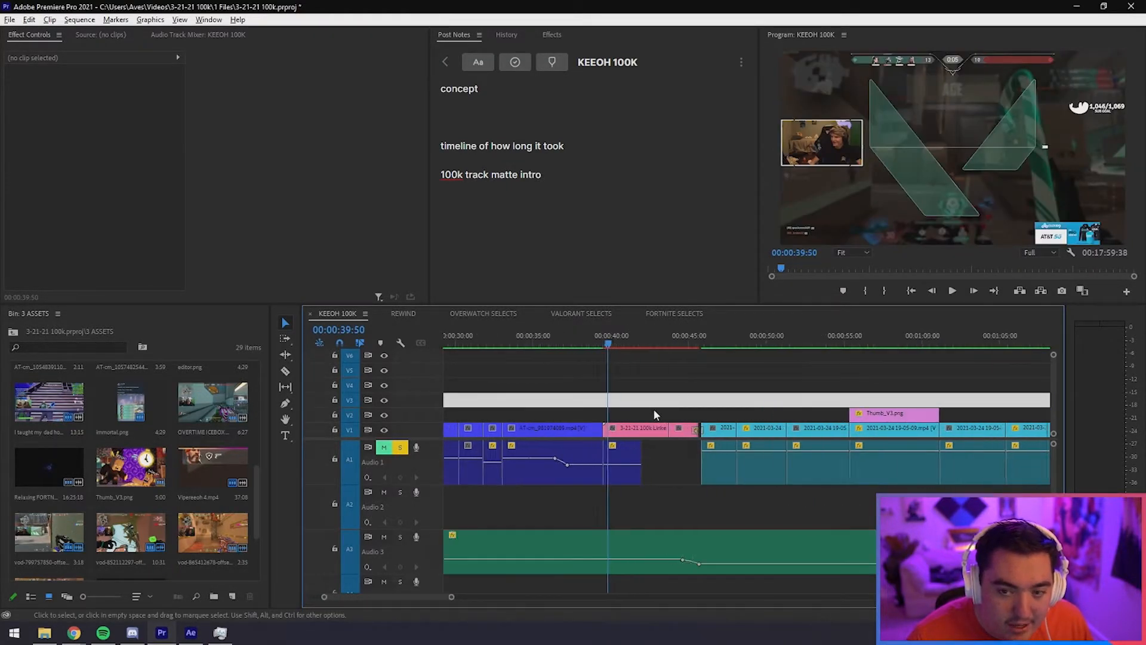
Save the Premiere project.
click(675, 402)
scroll(675, 402, down, 5)
click(653, 402)
key(ctrl+s)
Locate the Cross Dissolve montage on V2 after the facecam section and set the playhead at 00:01:29:50.
scroll(657, 397, up, 5)
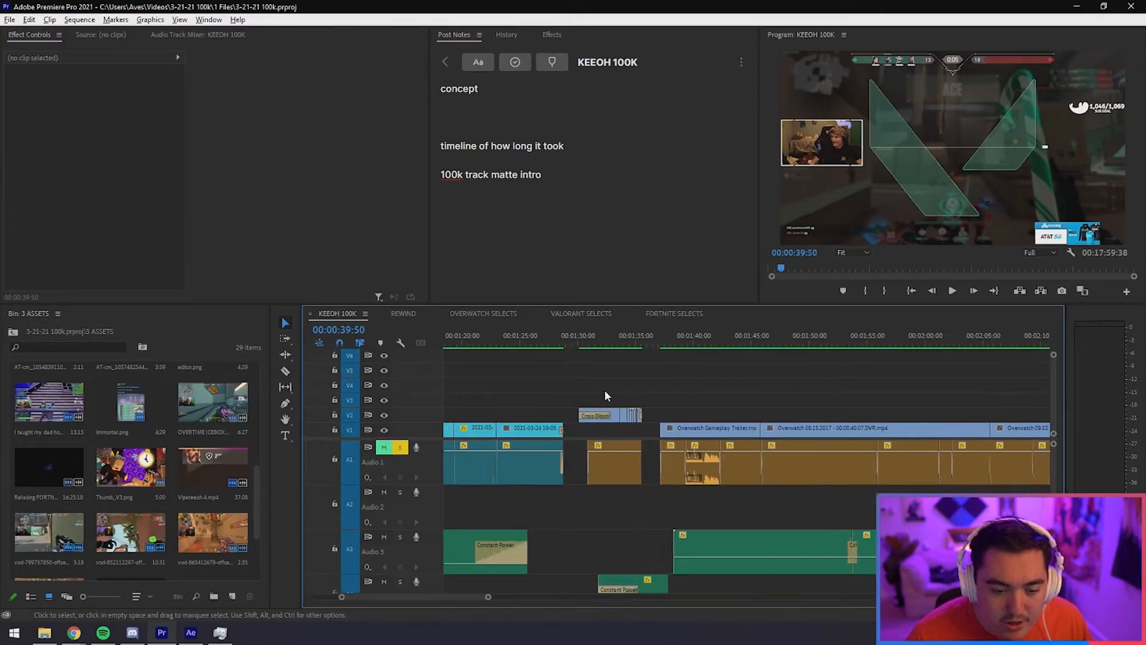
scroll(578, 432, up, 1)
scroll(598, 424, down, 4)
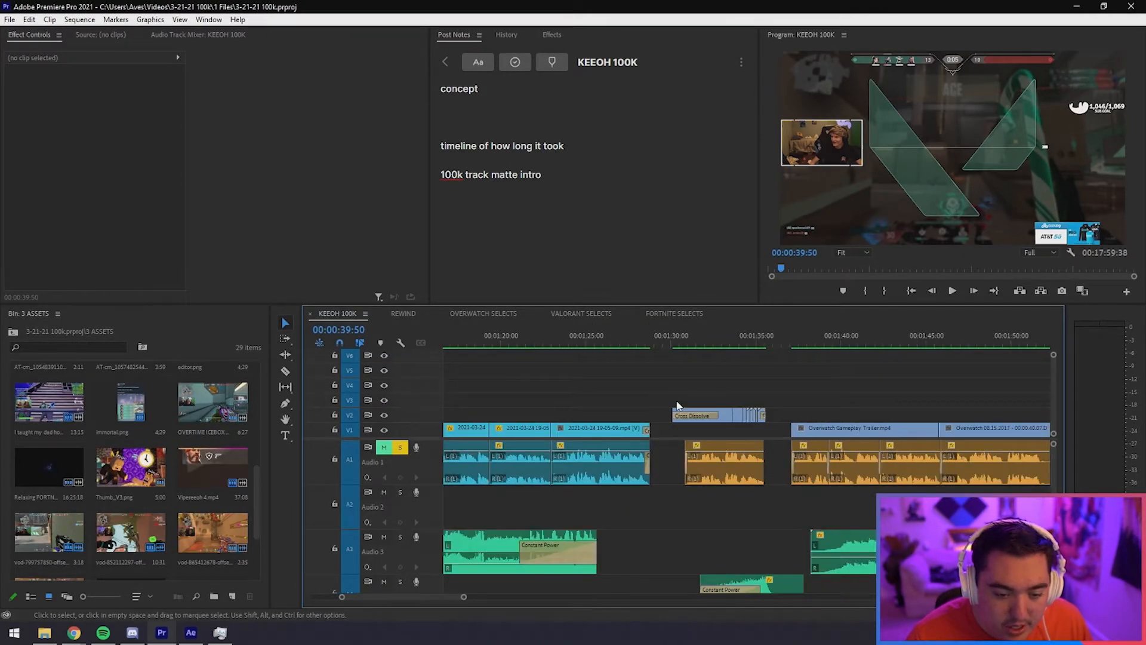
drag(680, 379, 546, 547)
click(546, 548)
click(531, 377)
drag(510, 387, 494, 552)
click(481, 339)
click(529, 477)
click(582, 376)
drag(579, 342, 578, 343)
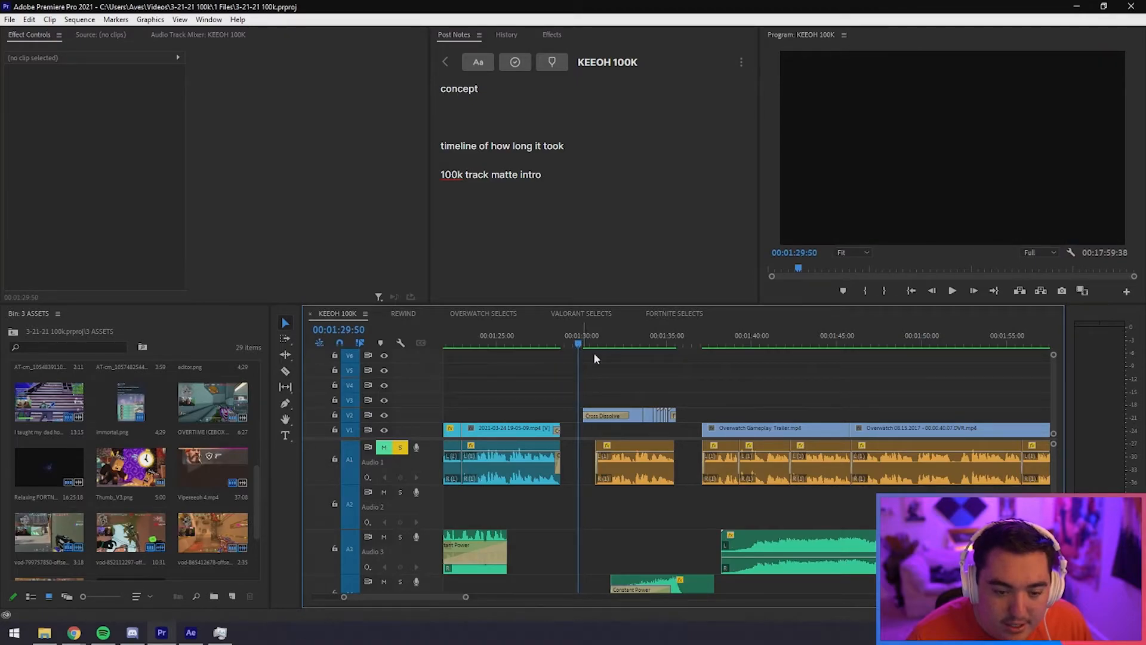
Play from the gap before the V2 montage through to the Overwatch logo in the gameplay trailer.
key(space)
key(=)
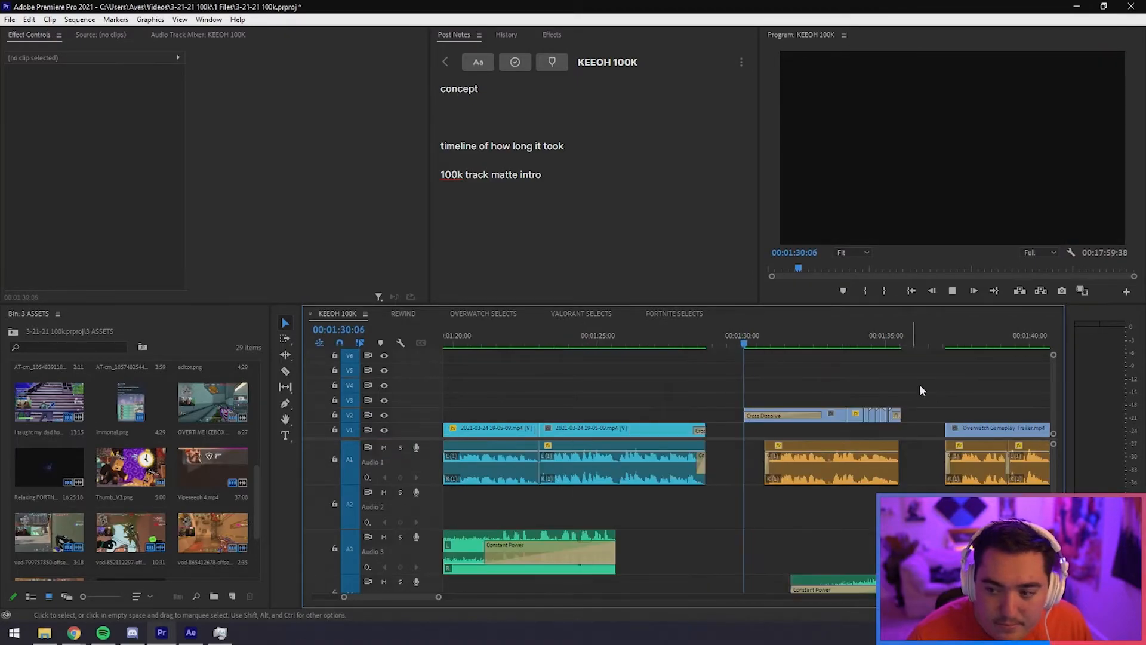
scroll(915, 389, down, 2)
scroll(907, 390, down, 1)
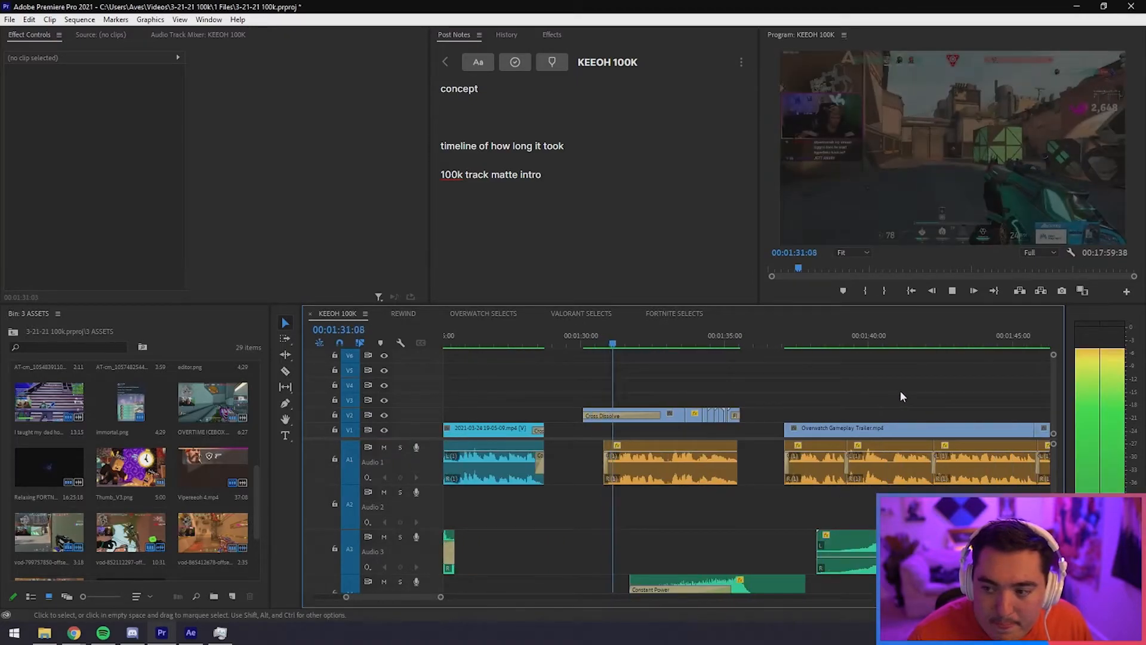
scroll(878, 405, down, 2)
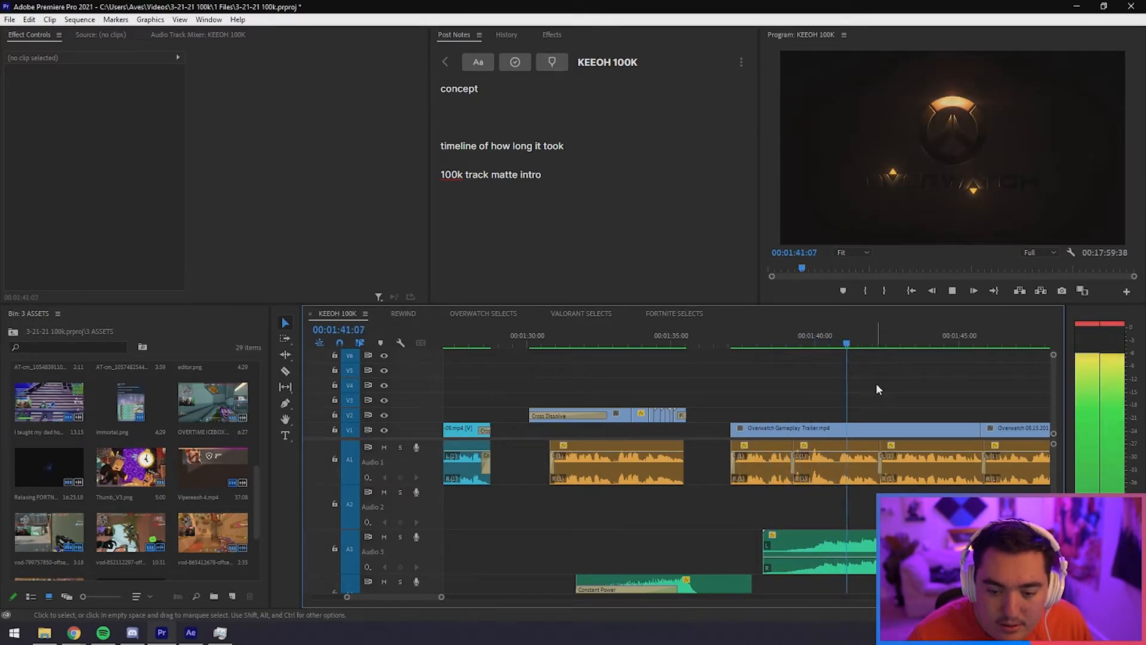
key(space)
Inspect the audio clips under the montage and trailer, from the A3 music to the A4 and A5 clips.
scroll(642, 389, down, 2)
click(726, 530)
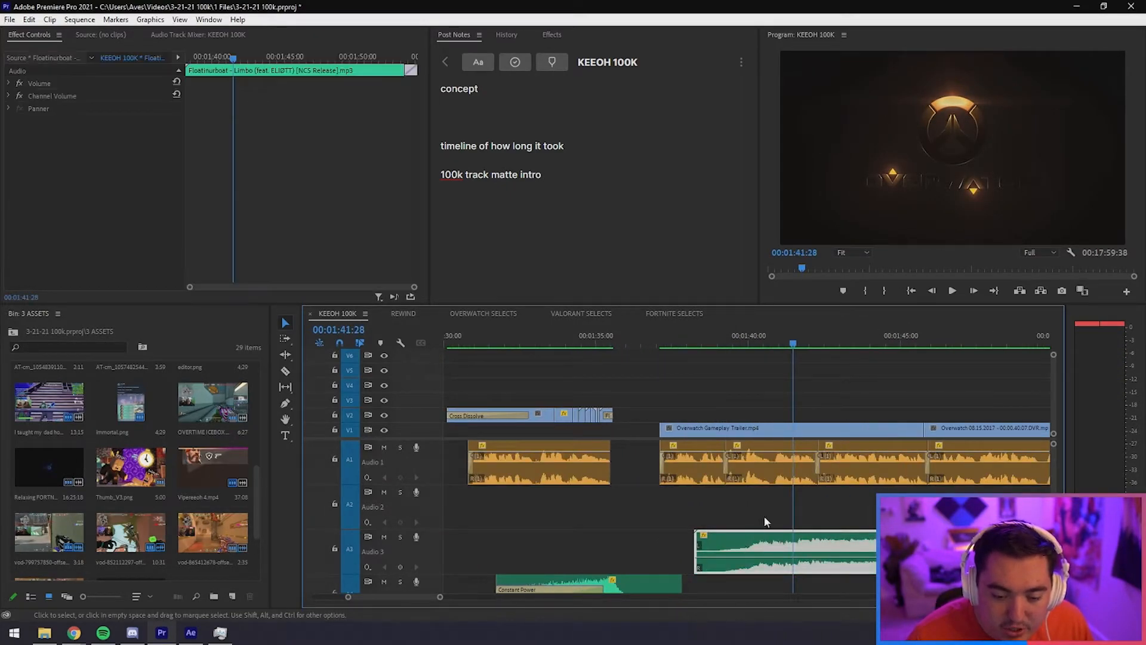
drag(746, 336, 781, 343)
click(853, 394)
key(minus)
scroll(584, 455, down, 2)
scroll(584, 457, up, 3)
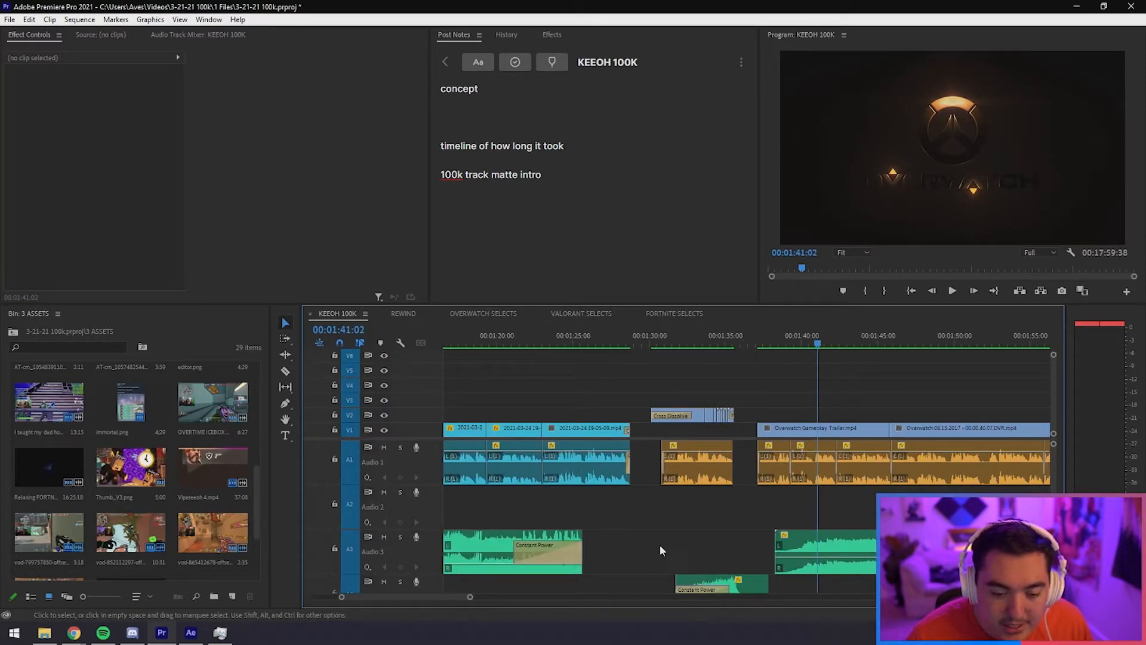
scroll(725, 520, down, 1)
scroll(678, 496, down, 2)
scroll(671, 493, up, 3)
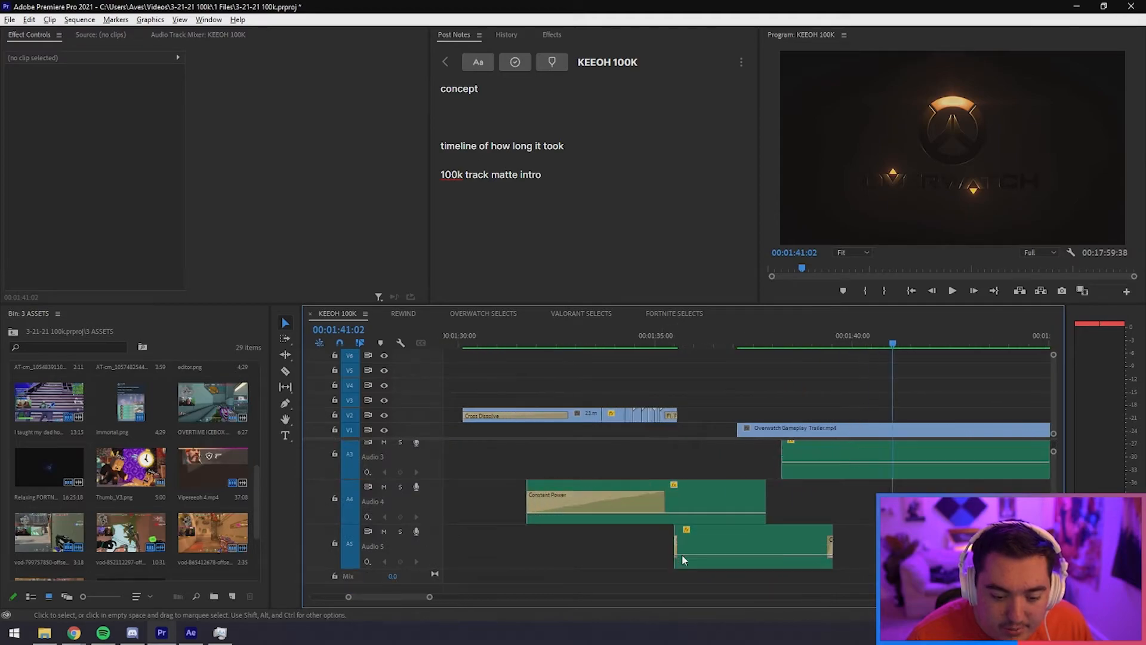
scroll(683, 478, up, 2)
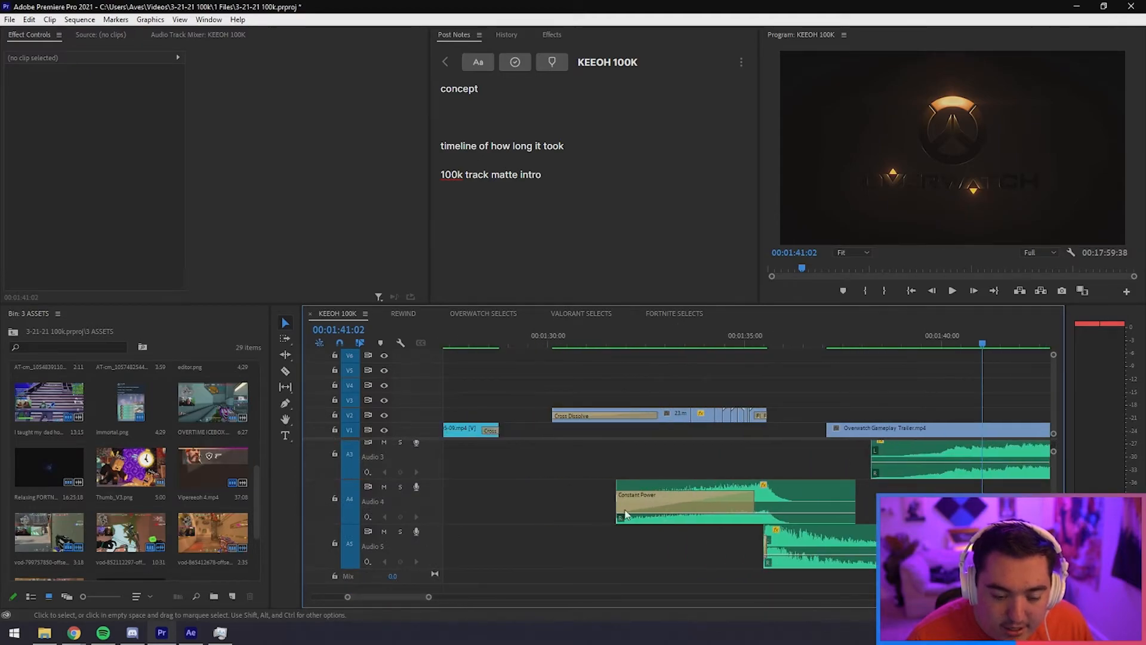
Play the montage into the Overwatch trailer to check the slam impact sound effect on Audio 5.
click(754, 342)
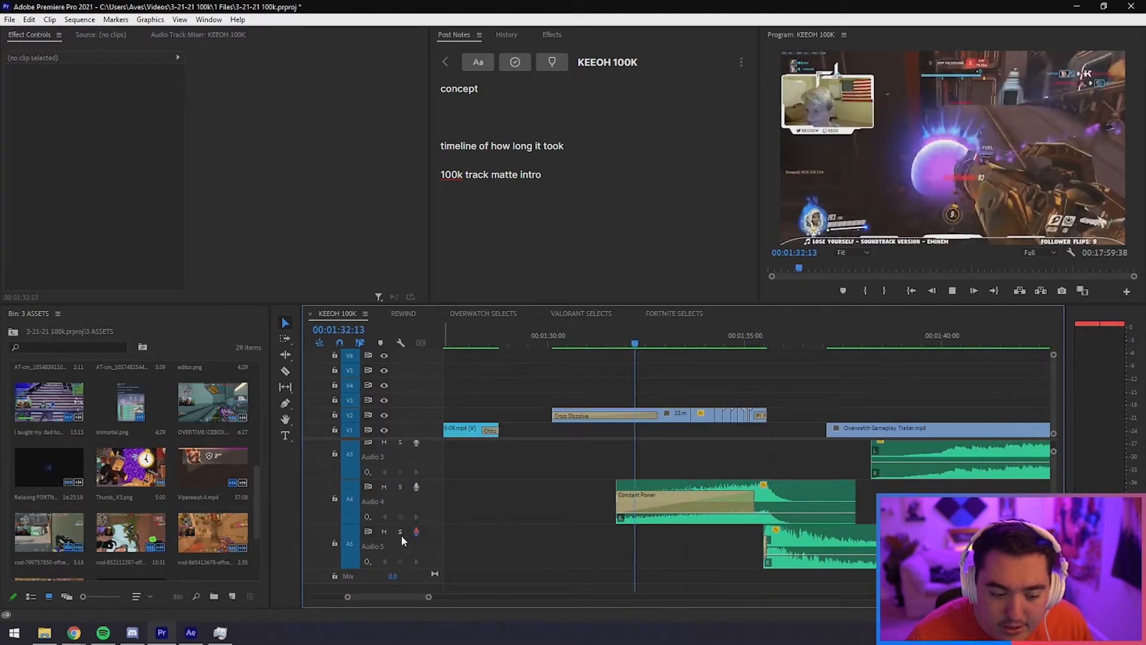
click(400, 531)
key(space)
click(400, 531)
click(890, 399)
click(907, 444)
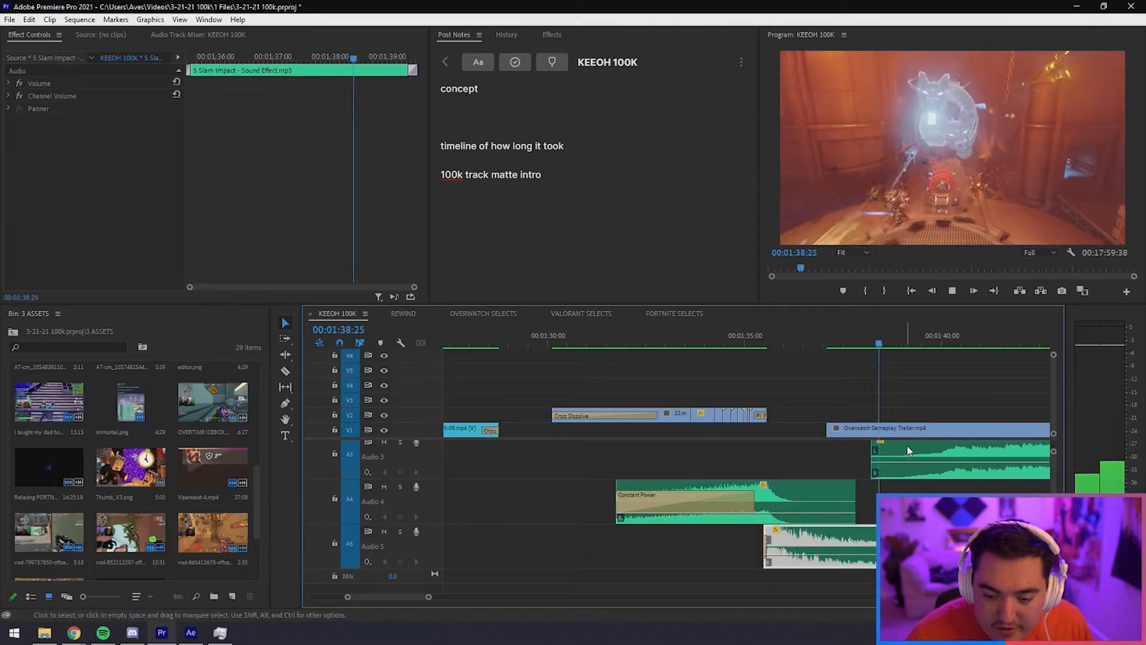
key(space)
Open the REWIND sequence and scrub through it to the CLUTCH shot at 00:00:05:04.
click(403, 313)
drag(525, 337, 775, 364)
scroll(758, 393, up, 3)
click(734, 345)
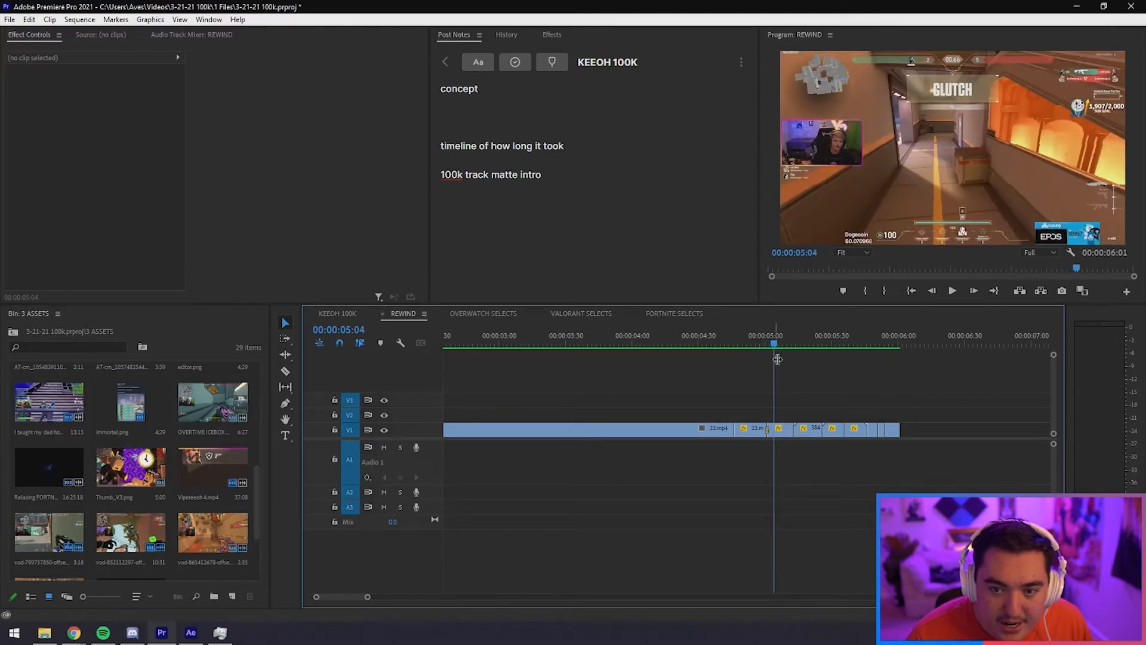
Check the Clip Speed / Duration settings of the reversed 1.mp4 clip in the REWIND sequence.
scroll(803, 388, up, 5)
drag(560, 335, 604, 339)
click(597, 428)
key(ctrl+r)
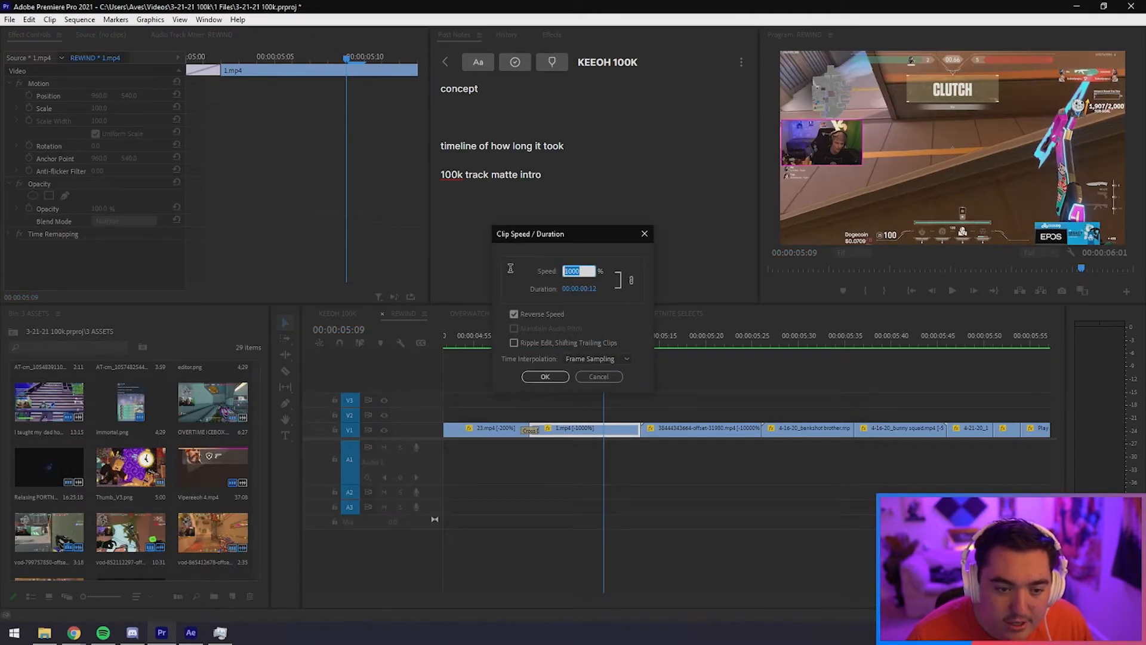
click(590, 388)
key(Return)
Scrub through the remaining reversed clips to the end of the REWIND sequence.
drag(603, 339, 996, 358)
key(minus)
key(minus)
click(800, 376)
key(equal)
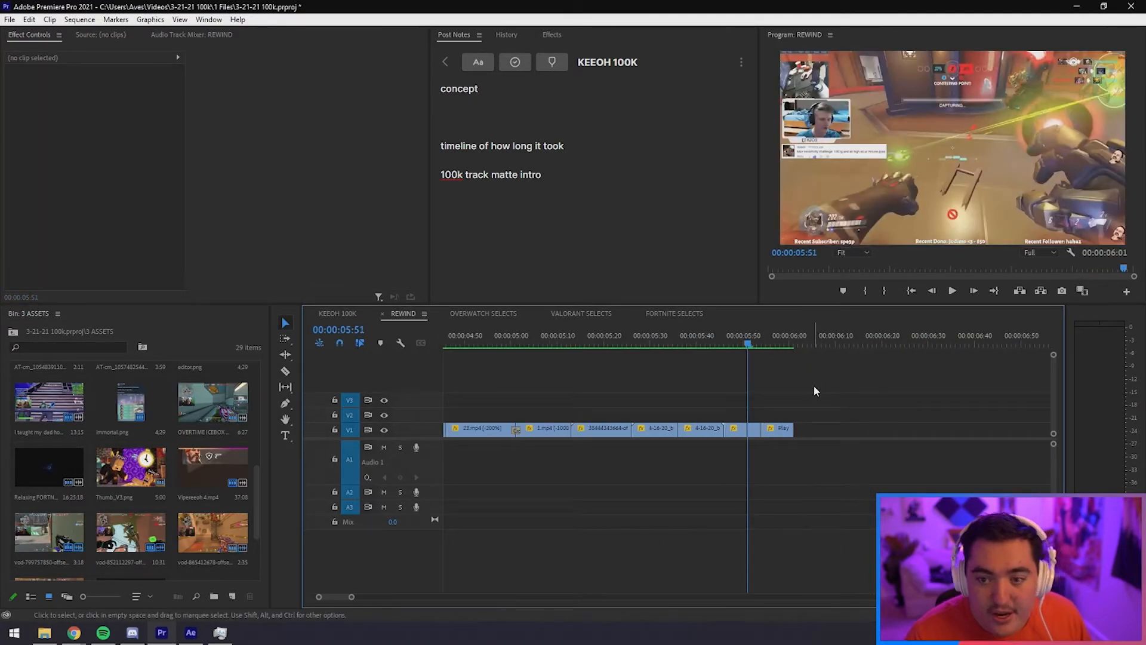
drag(578, 335, 951, 373)
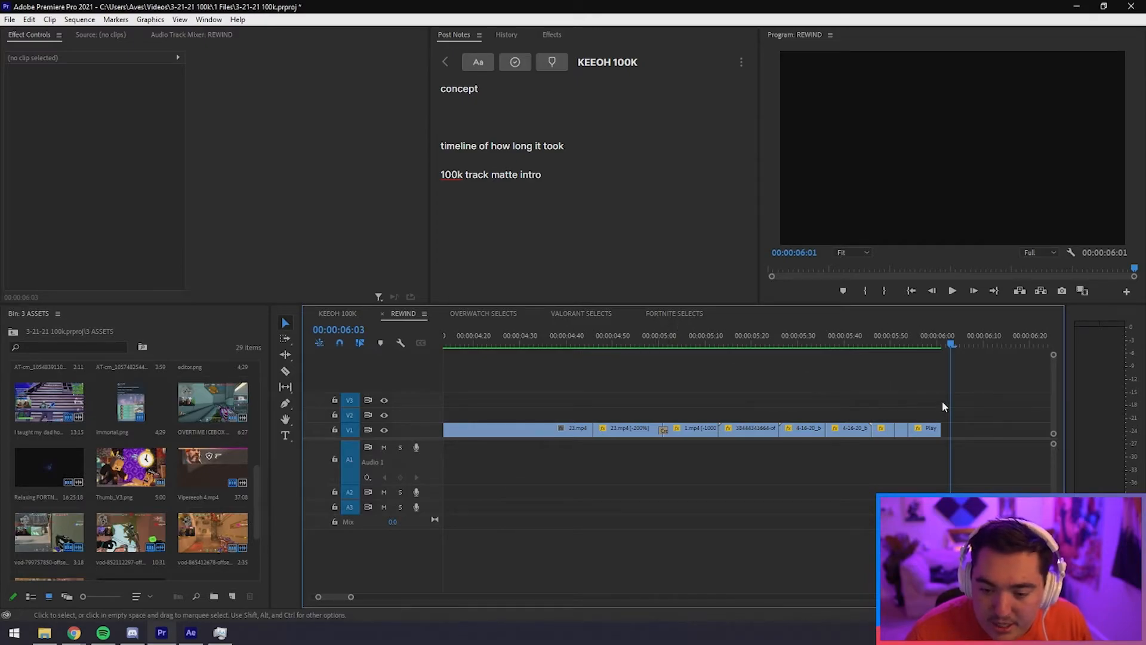
Compare frames at 00:00:04:32 and 00:00:05:58 in REWIND and examine how the reversed clips get shorter.
click(531, 344)
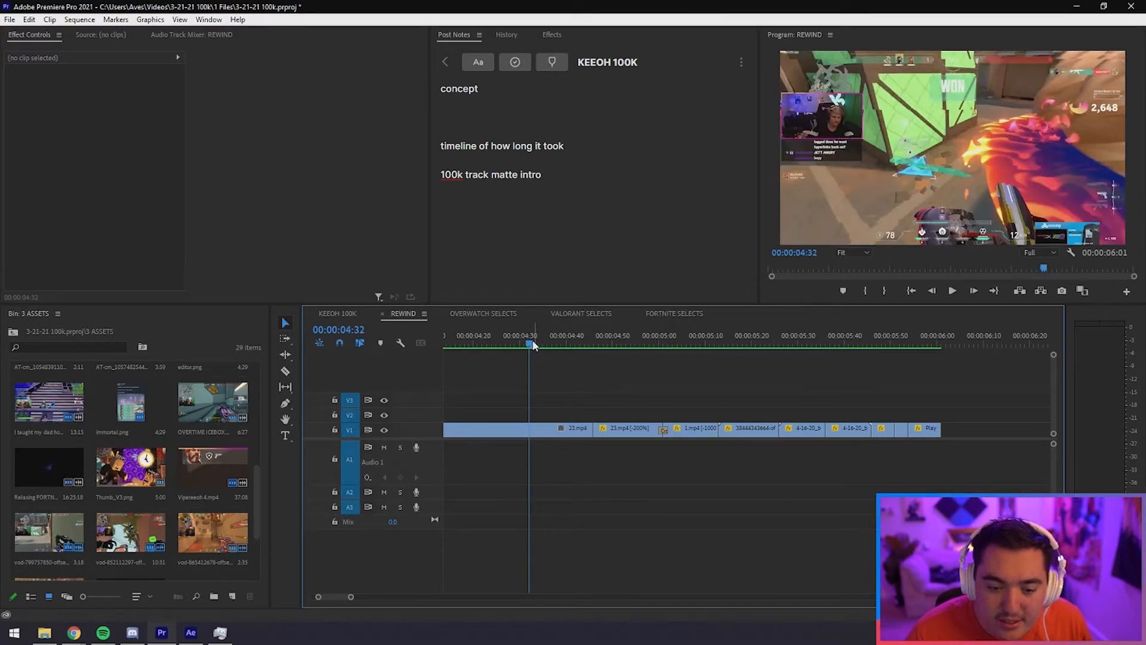
click(913, 345)
drag(917, 368, 928, 367)
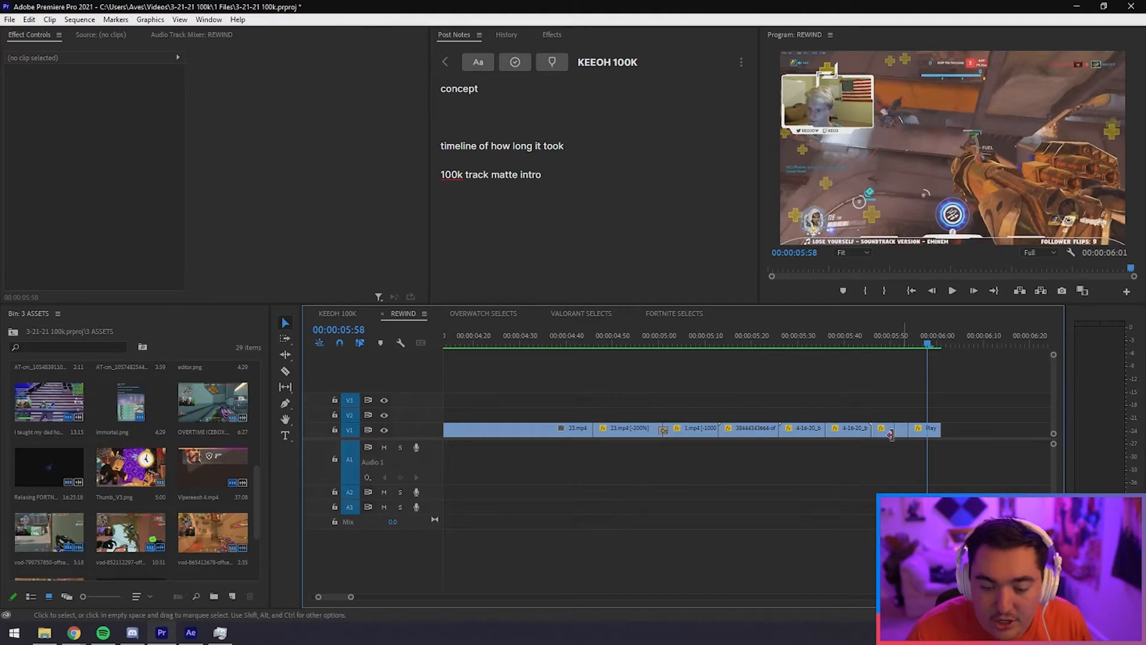
key(minus)
key(minus)
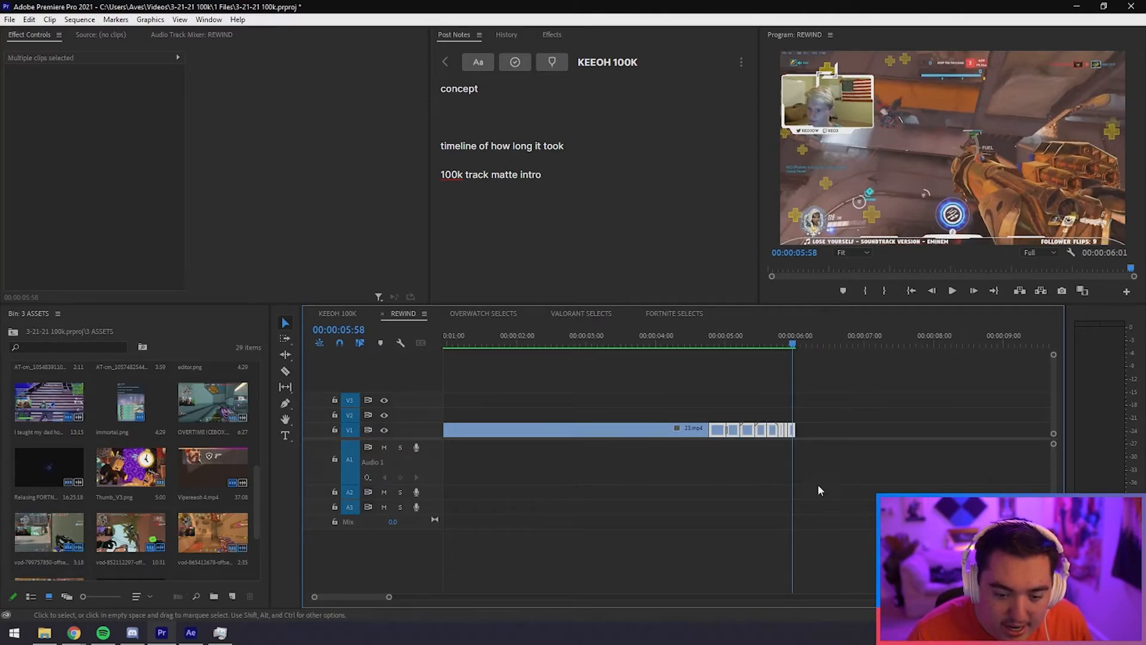
Return to the KEEOH 100K sequence and play the rewind montage from 00:01:33:39 into the Overwatch trailer.
click(339, 314)
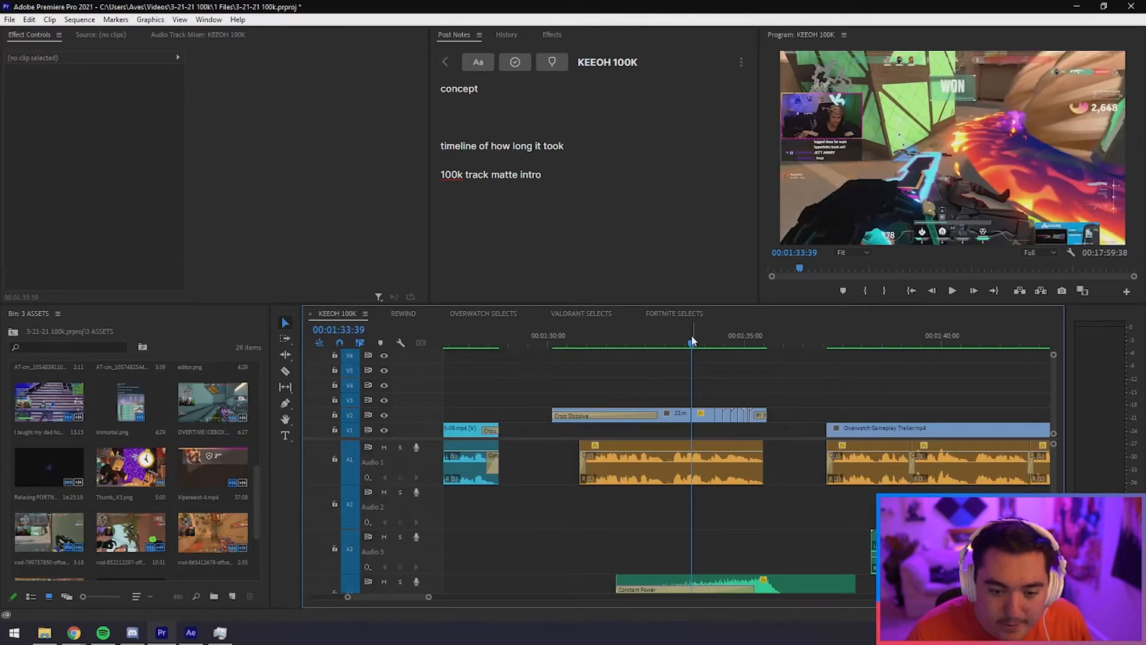
key(space)
key(equal)
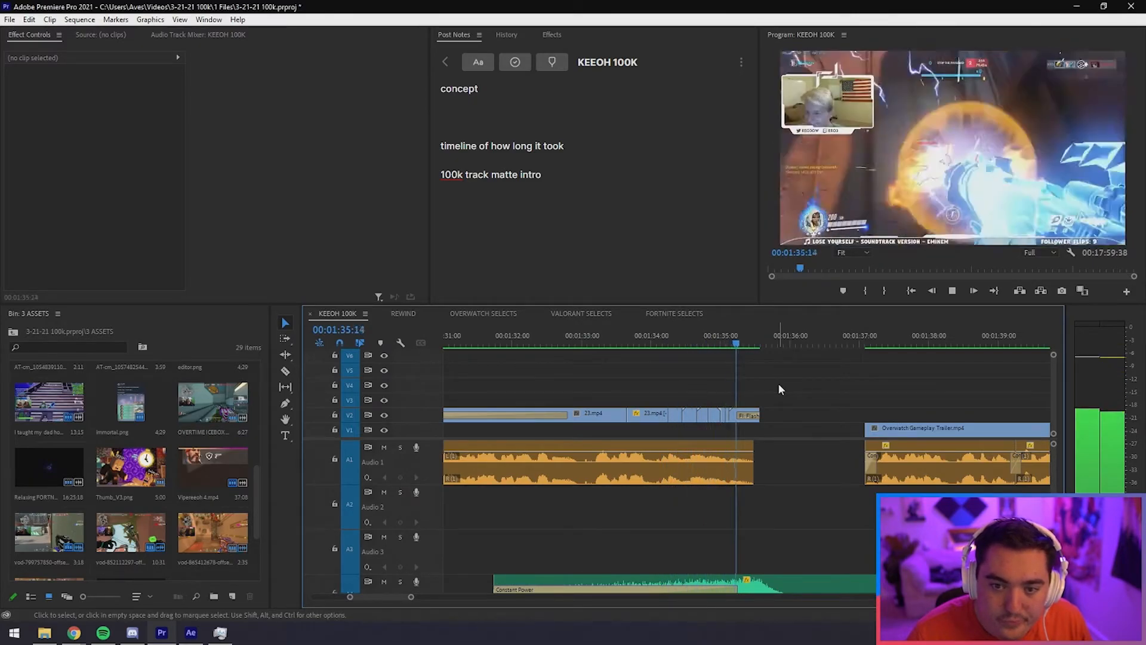
key(minus)
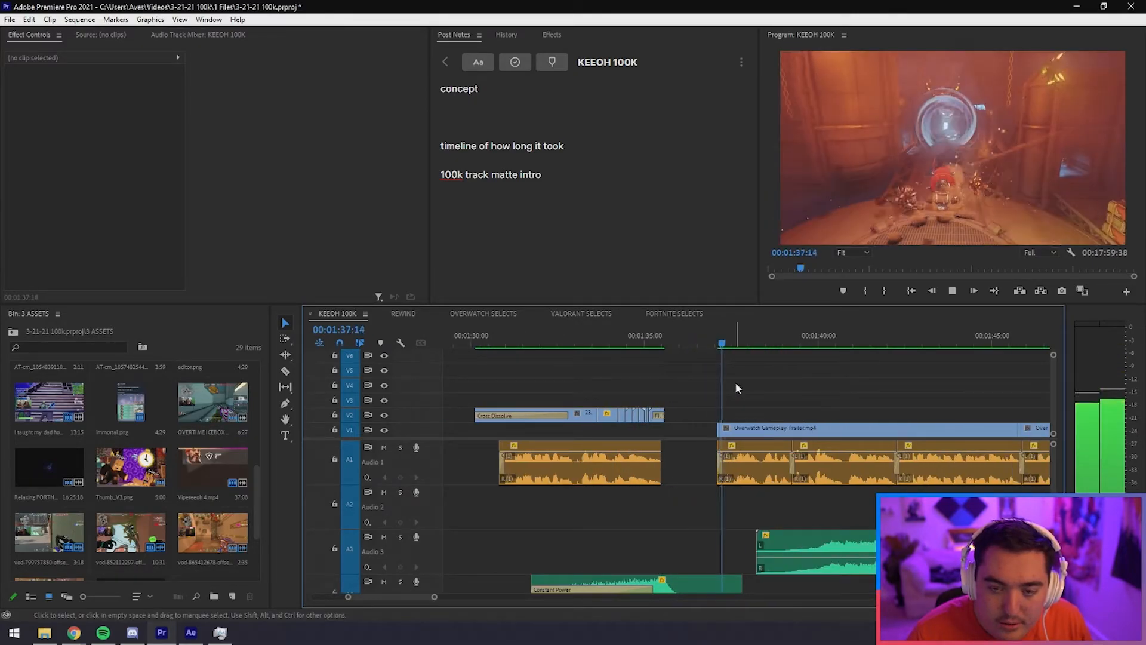
key(space)
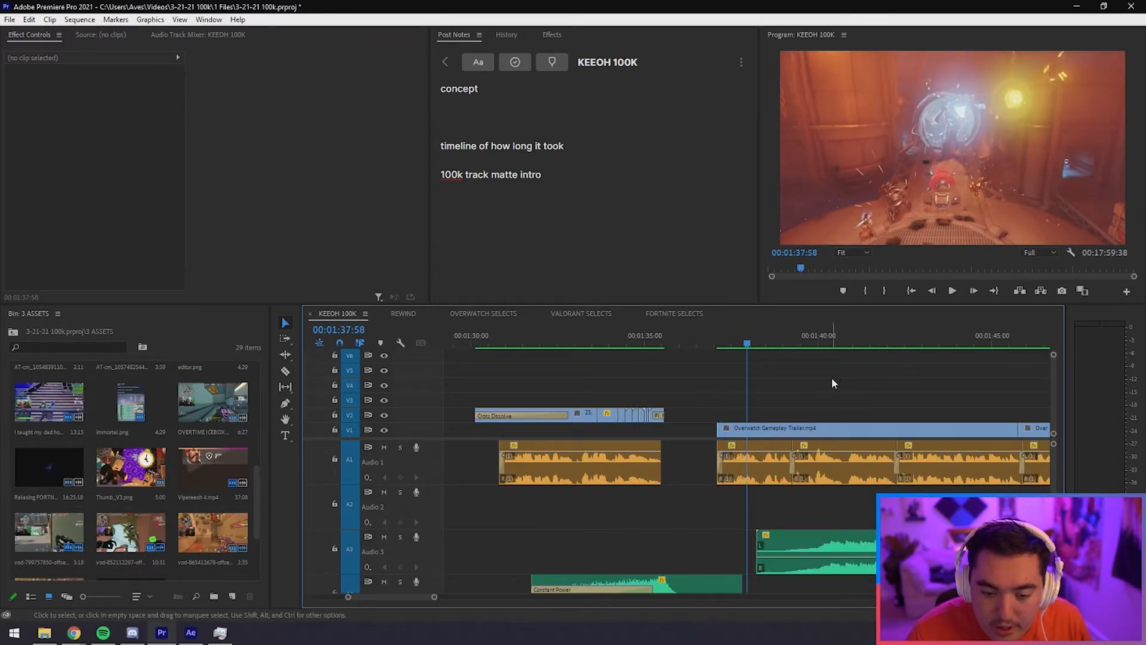
Compare the facecam ending at 00:01:25:49 with the Overwatch trailer at 00:01:37:51 and the rewind montage between them.
key(minus)
key(minus)
key(minus)
key(minus)
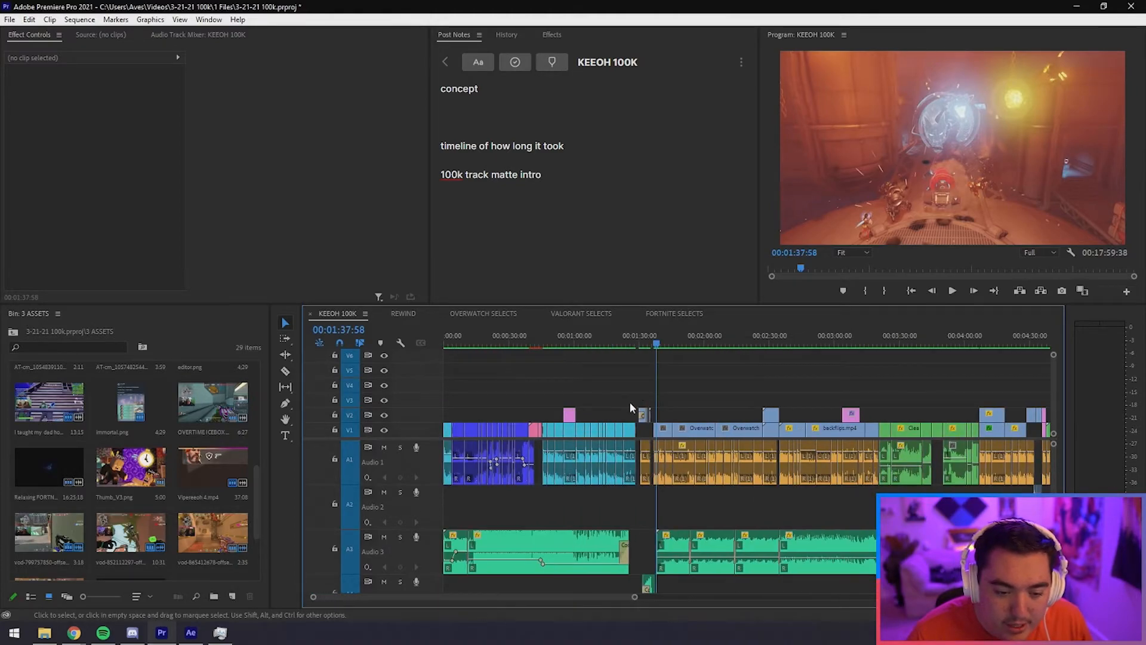
click(628, 337)
key(equal)
key(equal)
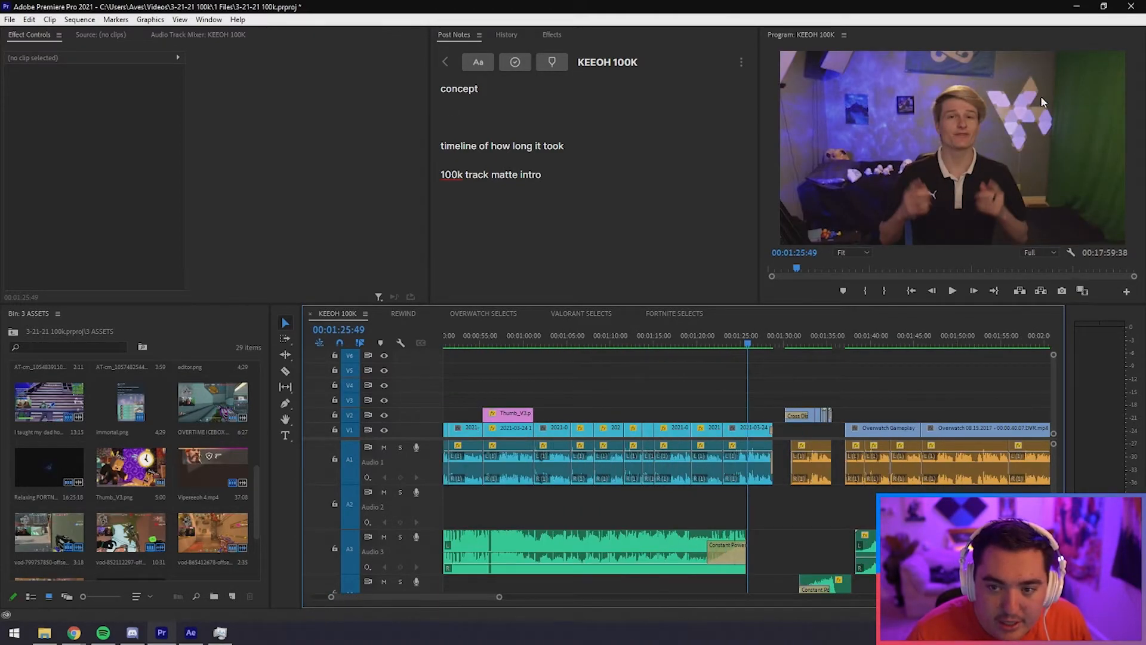
click(851, 342)
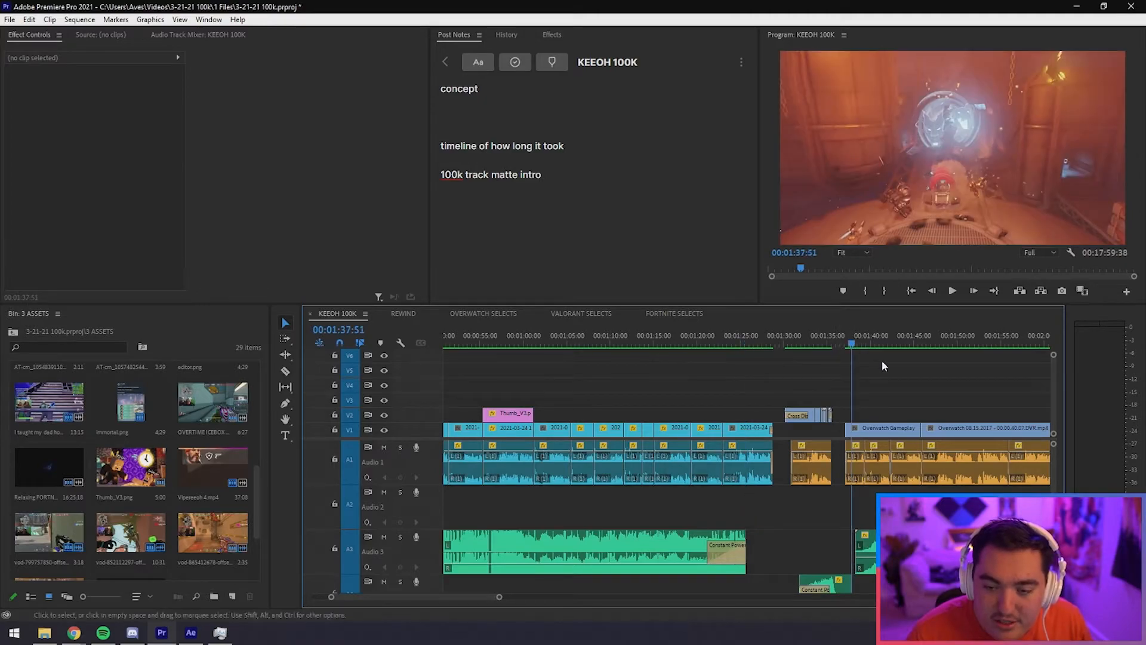
click(804, 343)
drag(848, 374, 783, 425)
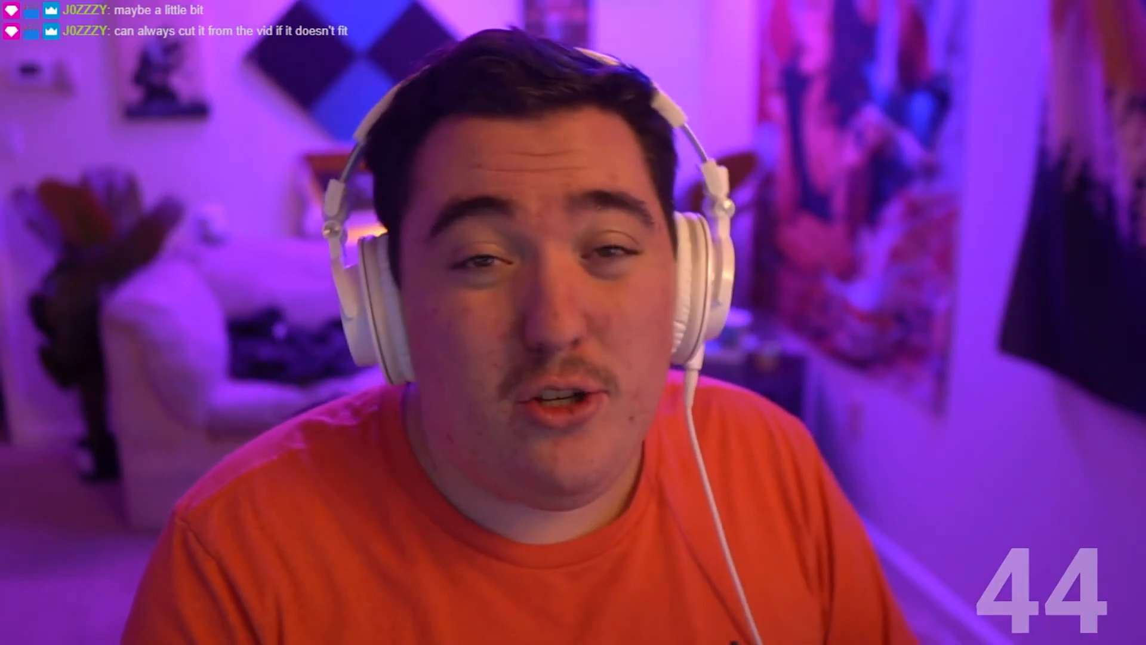